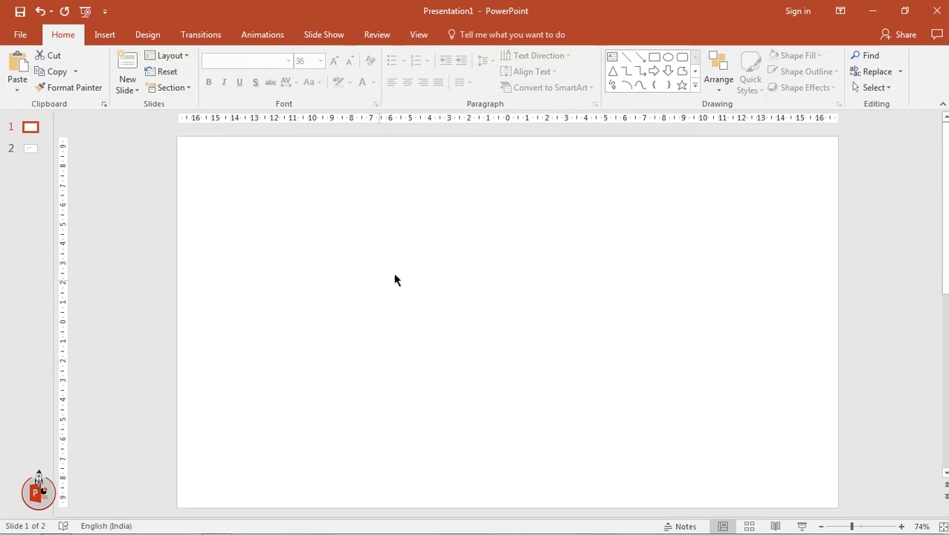
# Step: Turn on the centre guides and give slide 1 the gray radial preset gradient background
pyautogui.click(418, 35)
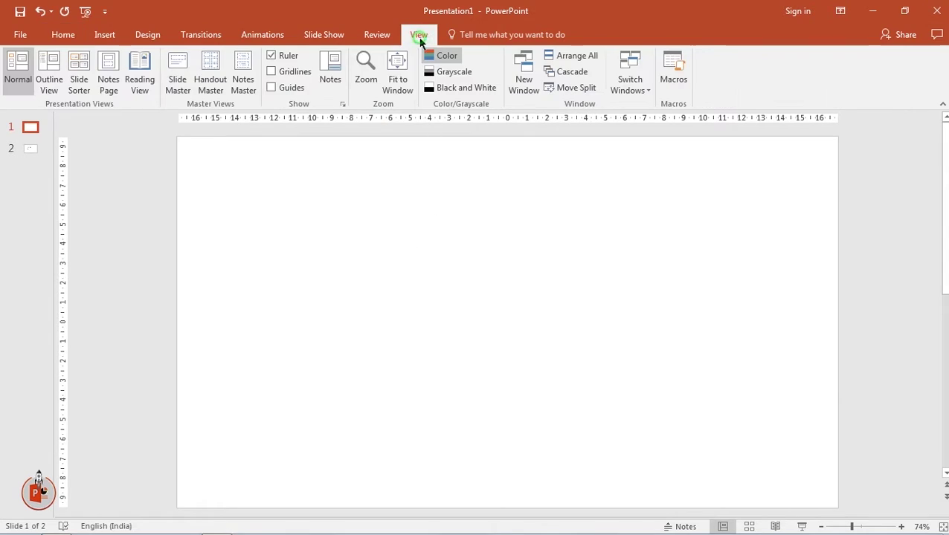
pyautogui.click(272, 88)
pyautogui.rightClick(419, 268)
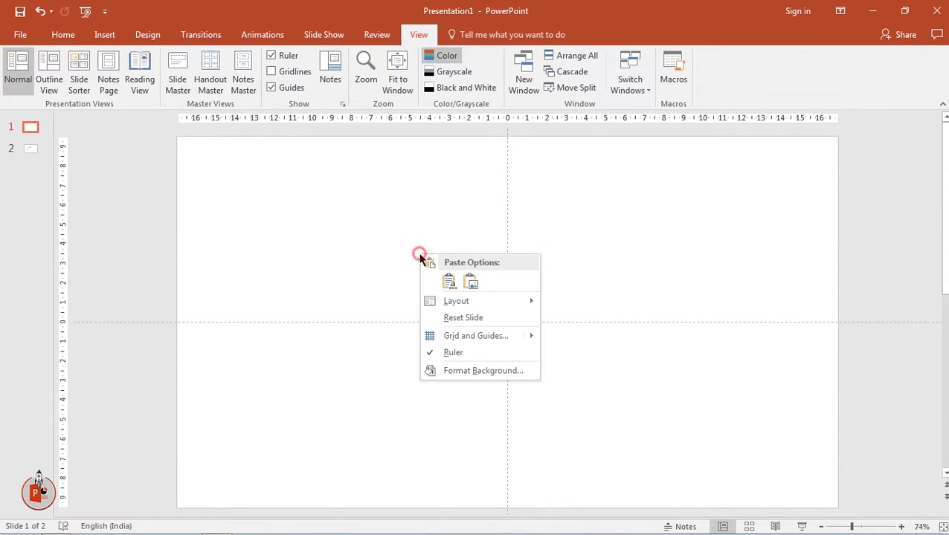
pyautogui.click(458, 369)
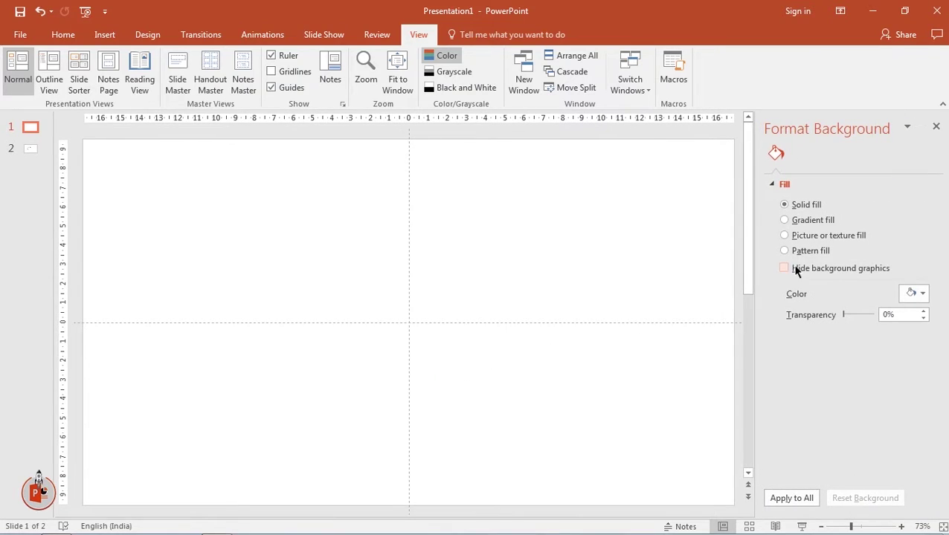
pyautogui.click(803, 221)
pyautogui.click(915, 294)
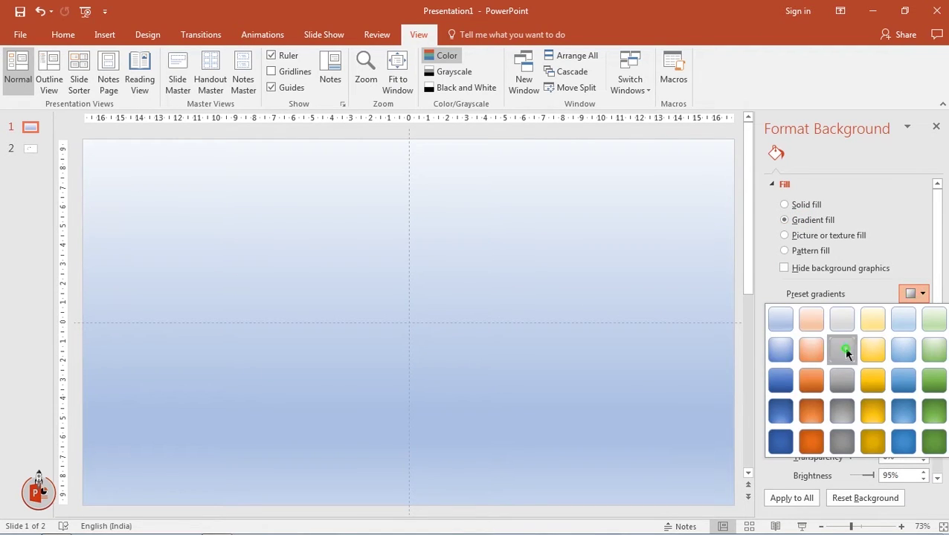
pyautogui.click(843, 346)
# Step: Keep the gradient radial from the centre and make the outer stop a dark colour
pyautogui.click(891, 314)
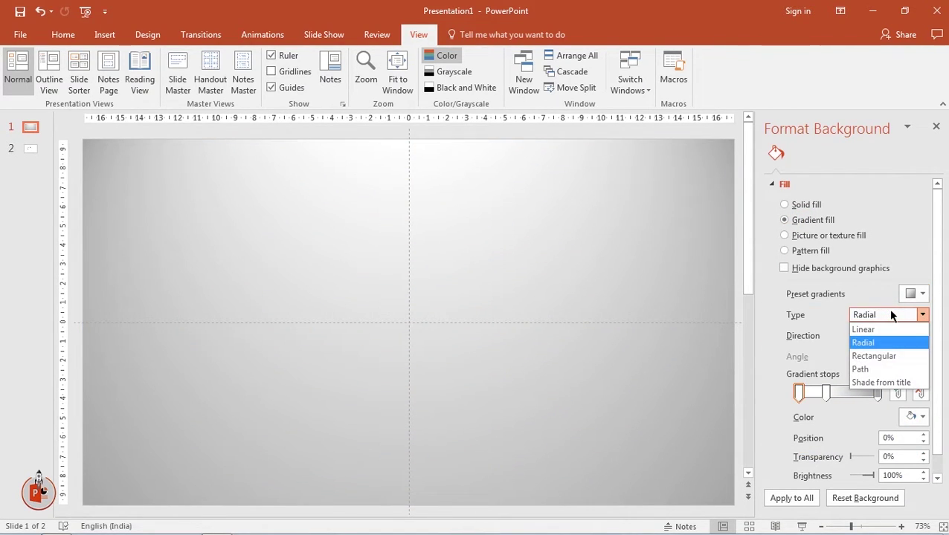
pyautogui.click(891, 315)
pyautogui.click(916, 335)
pyautogui.click(877, 364)
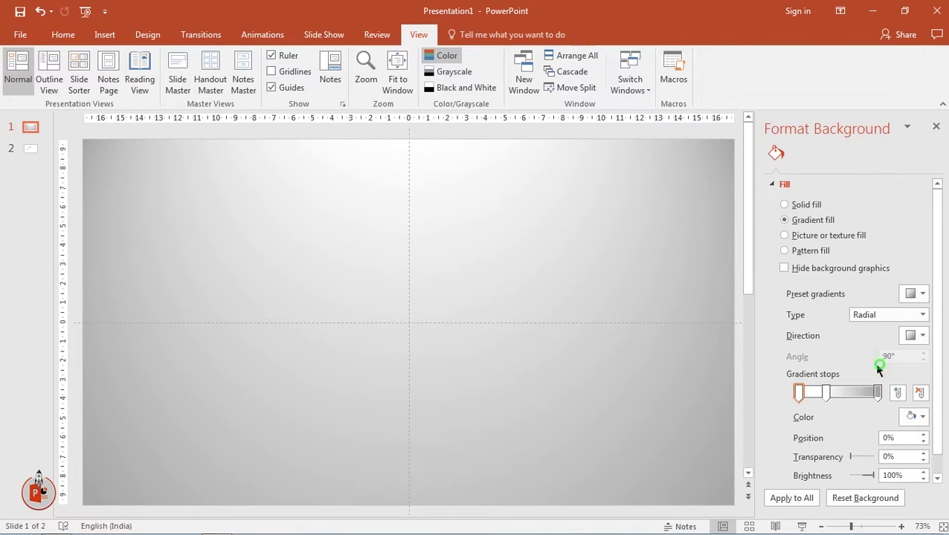
pyautogui.click(878, 392)
pyautogui.click(911, 417)
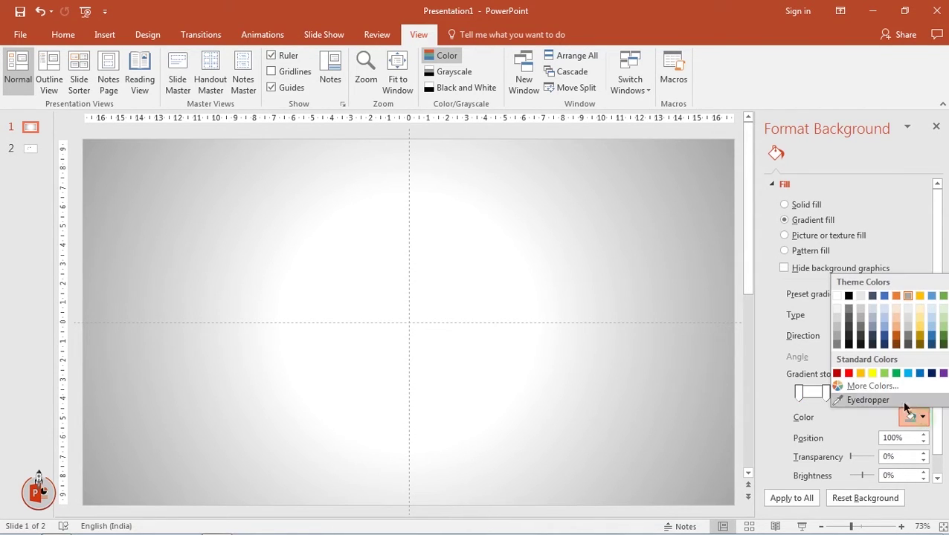
pyautogui.click(849, 345)
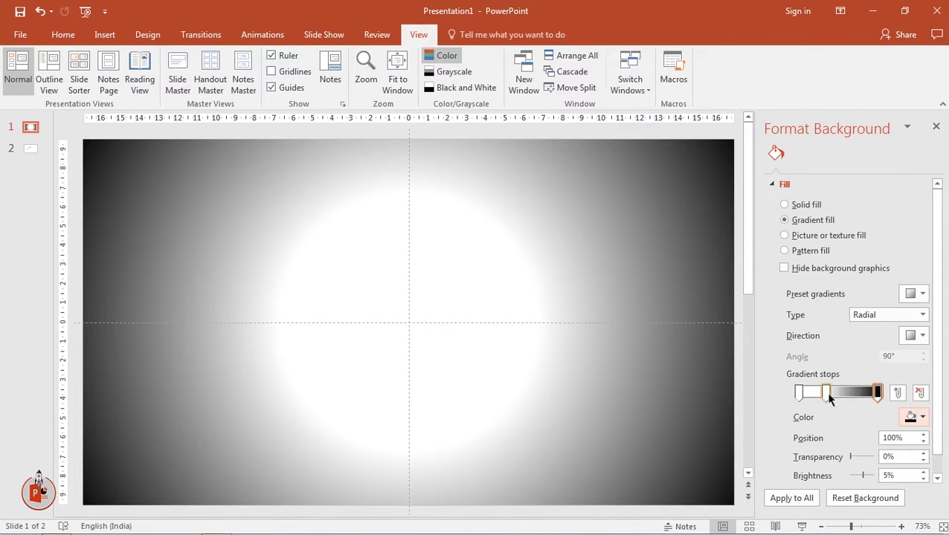
# Step: Make the middle stop dark blue-gray, delete the white stop, and move the dark stop to 2%
pyautogui.click(824, 392)
pyautogui.click(919, 416)
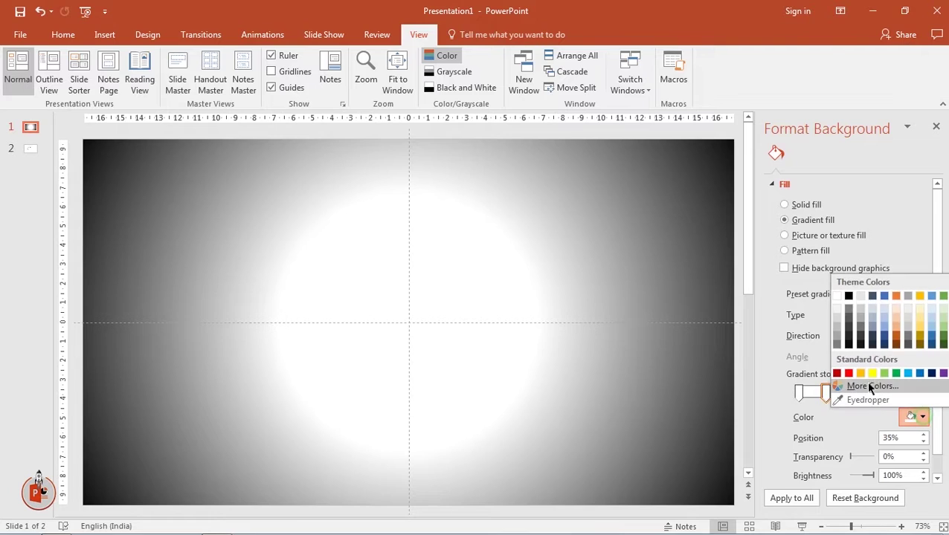
pyautogui.click(870, 345)
pyautogui.click(798, 393)
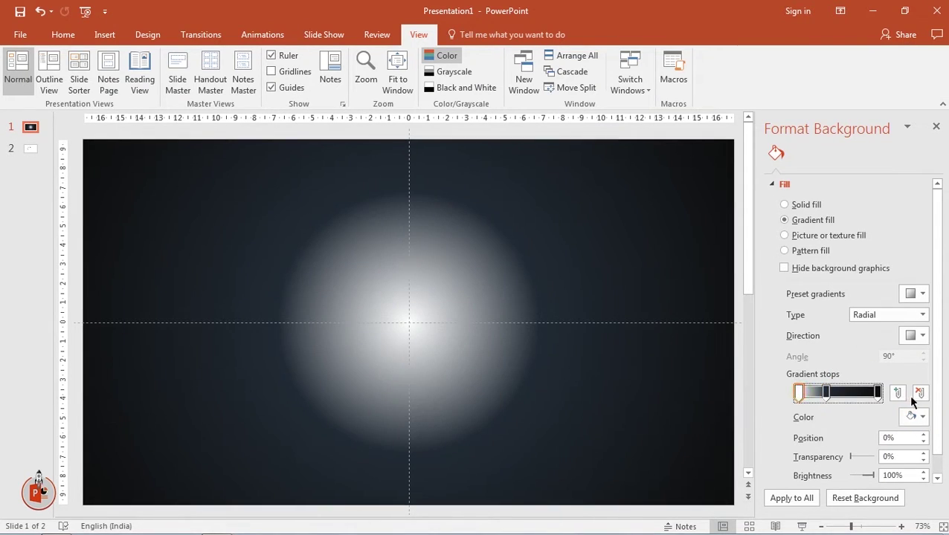
pyautogui.click(920, 393)
pyautogui.moveTo(832, 396); pyautogui.dragTo(781, 401)
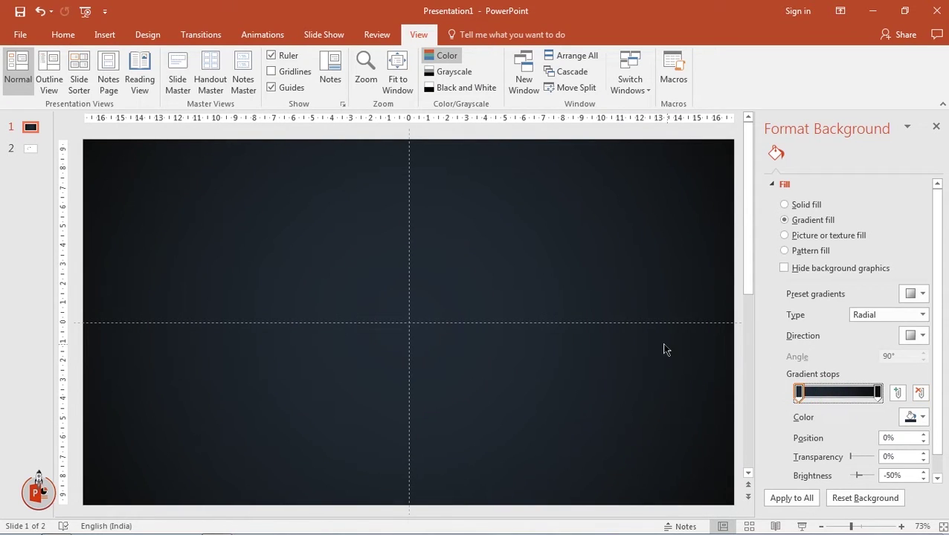
pyautogui.click(111, 39)
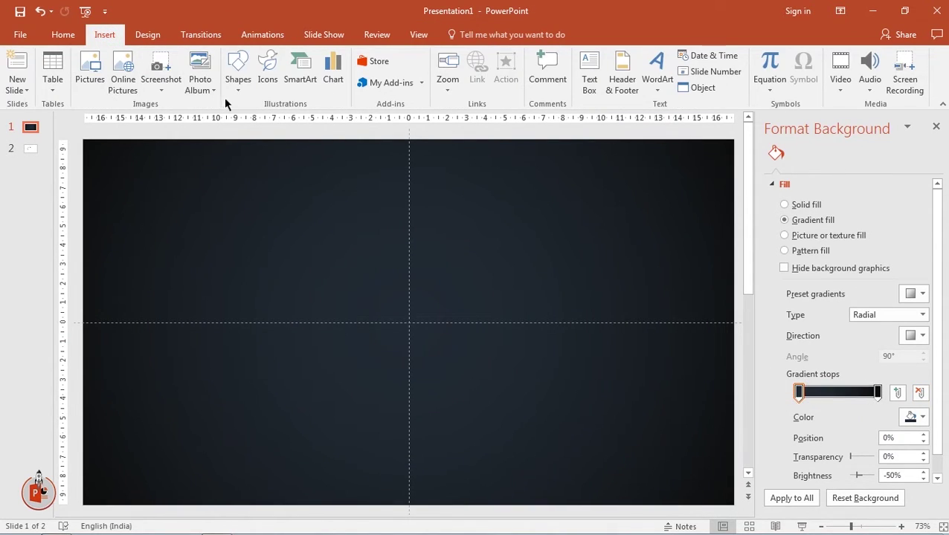
# Step: Draw a tall blue rectangle panel on the slide's left with no outline
pyautogui.click(238, 78)
pyautogui.click(271, 124)
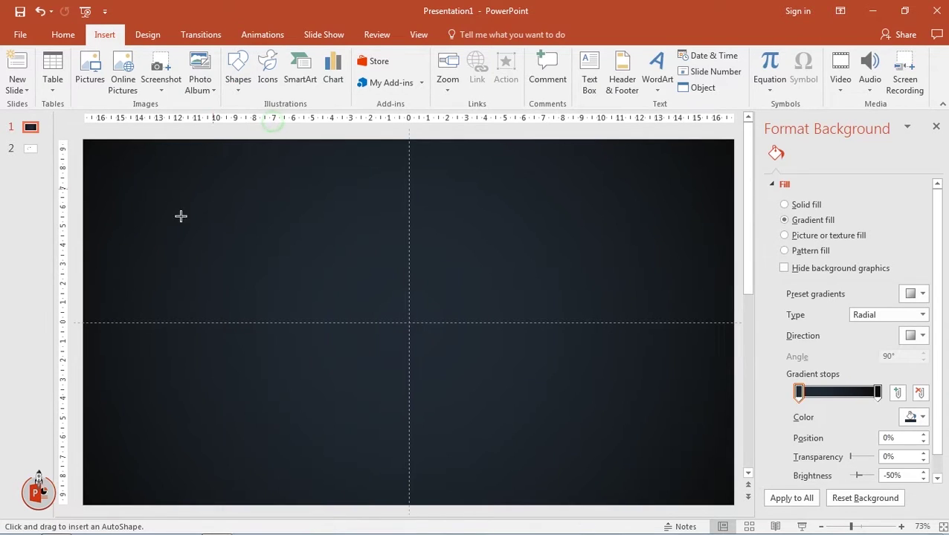
pyautogui.moveTo(107, 205); pyautogui.dragTo(262, 470)
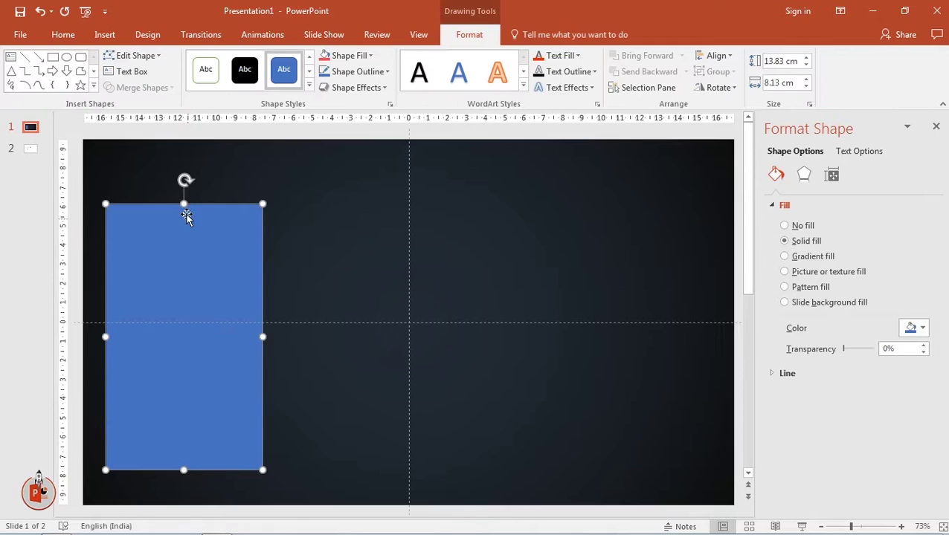
pyautogui.moveTo(184, 205); pyautogui.dragTo(183, 215)
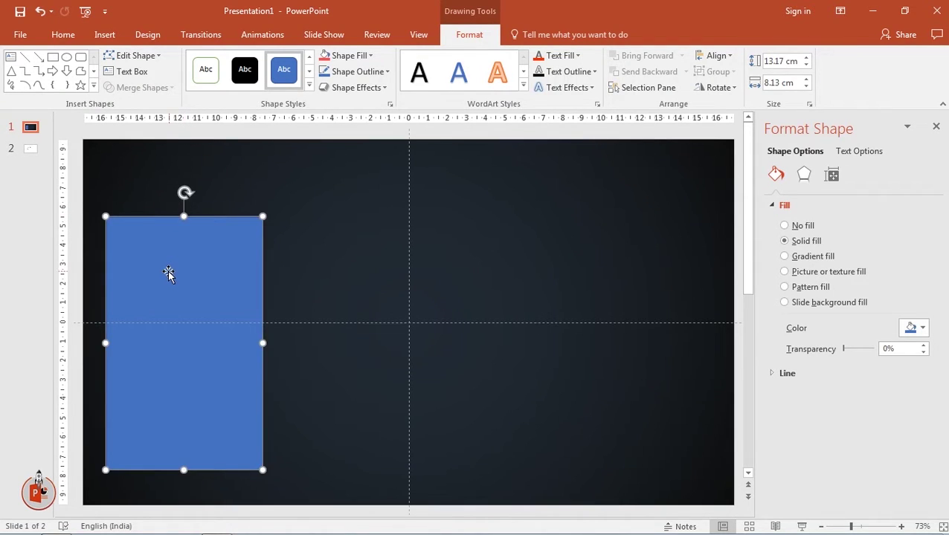
pyautogui.moveTo(170, 273); pyautogui.dragTo(171, 276)
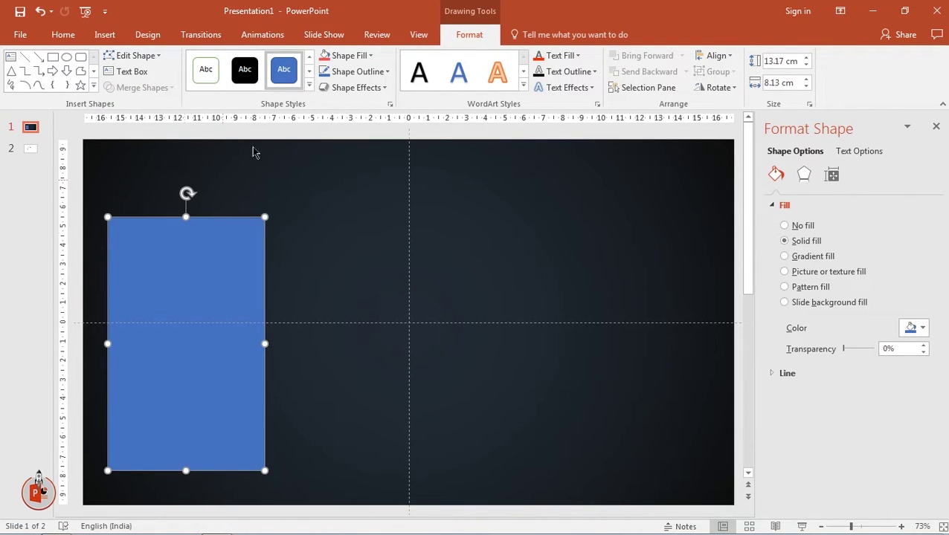
pyautogui.click(359, 72)
pyautogui.click(350, 192)
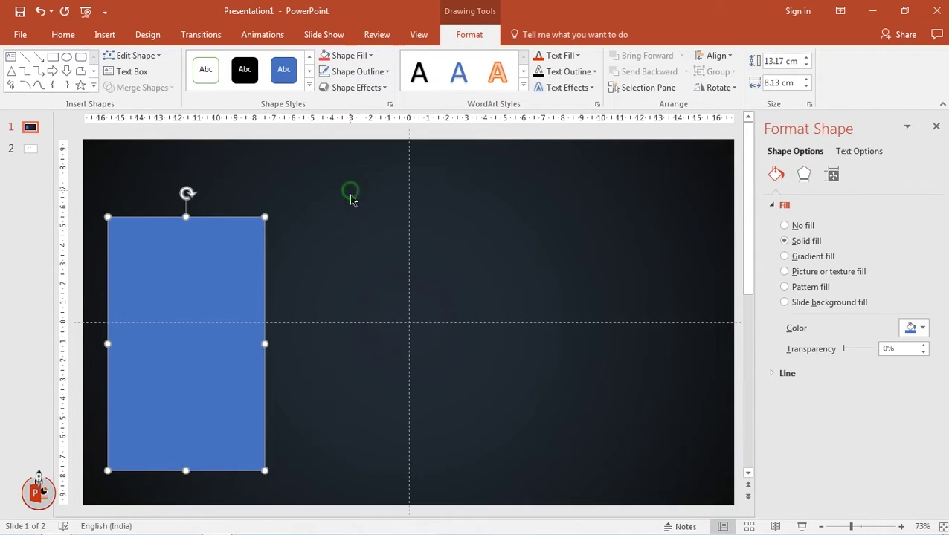
# Step: Duplicate the rectangle with Ctrl+D into a row of four equal panels side by side
pyautogui.hotkey('ctrl', 'd')
pyautogui.moveTo(177, 272)
pyautogui.mouseDown()
pyautogui.moveTo(339, 264)
pyautogui.moveTo(333, 271)
pyautogui.mouseUp()
pyautogui.hotkey('ctrl', 'd')
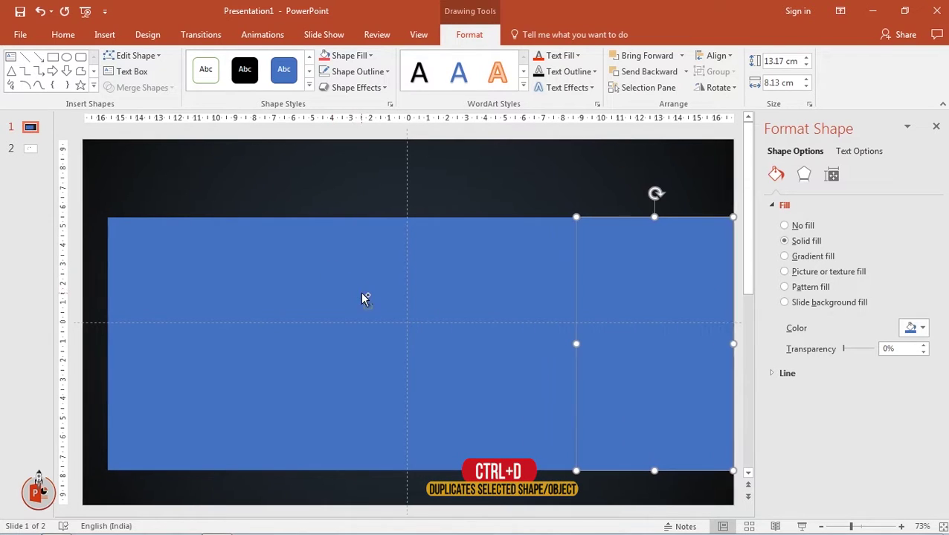
pyautogui.hotkey('ctrl', 'd')
pyautogui.click(163, 270)
pyautogui.keyDown('shift'); pyautogui.click(355, 276); pyautogui.keyUp('shift')
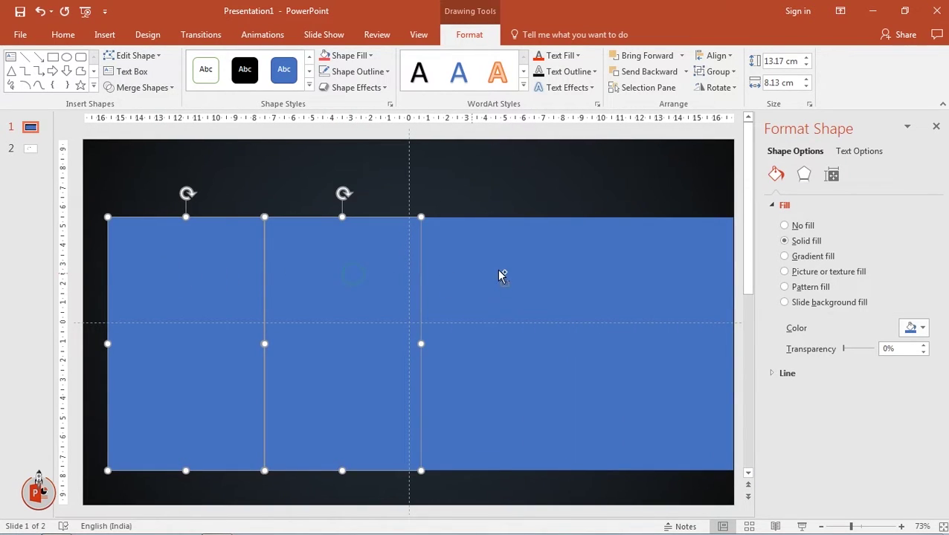
pyautogui.keyDown('shift'); pyautogui.click(500, 275); pyautogui.keyUp('shift')
pyautogui.keyDown('shift'); pyautogui.click(628, 264); pyautogui.keyUp('shift')
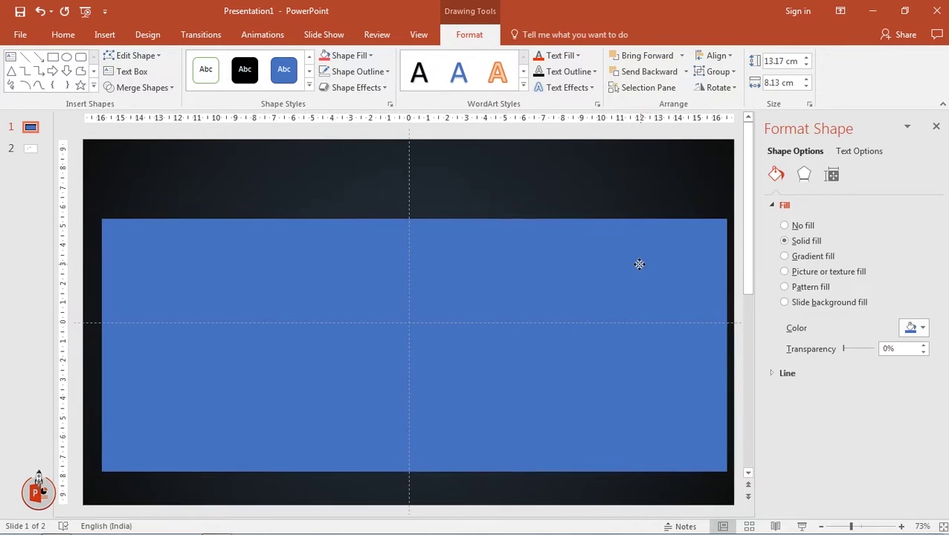
pyautogui.moveTo(637, 264); pyautogui.dragTo(635, 265)
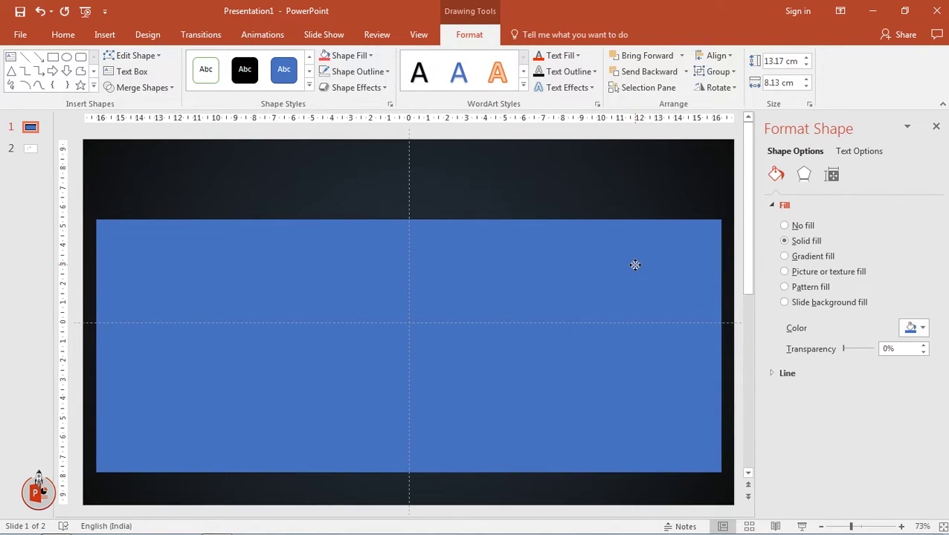
pyautogui.hotkey('ctrl', 'z')
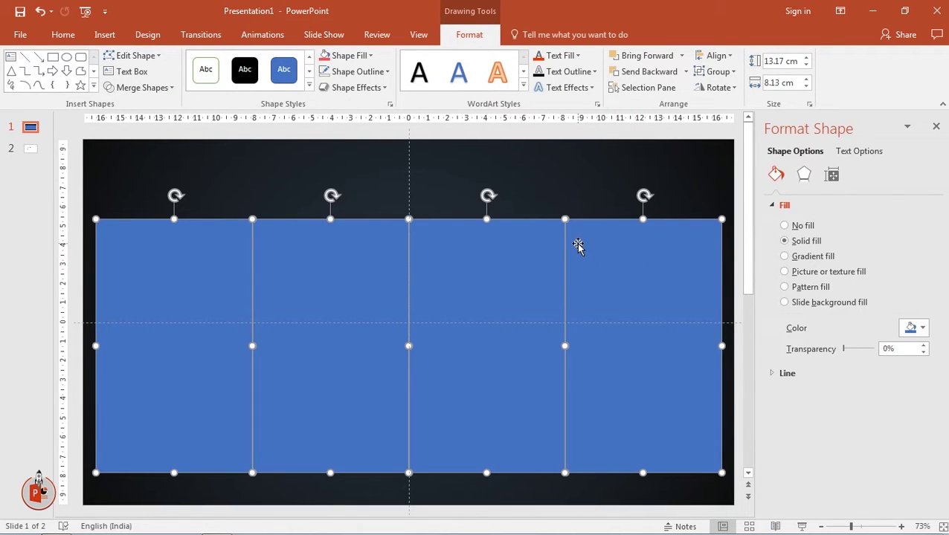
pyautogui.click(462, 176)
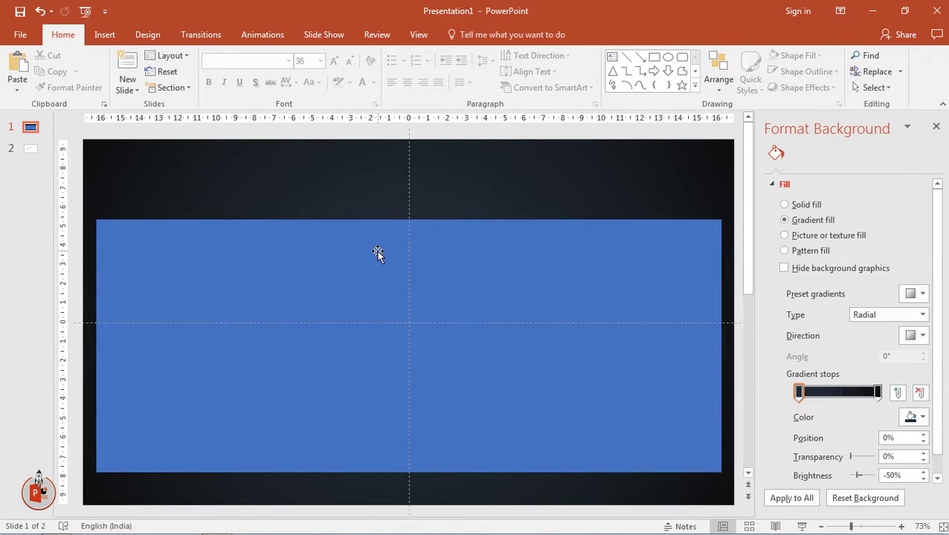
# Step: Fill the leftmost rectangle with the appetizer-bowl-chili-286283 noodle photo at a -5% left offset
pyautogui.click(176, 262)
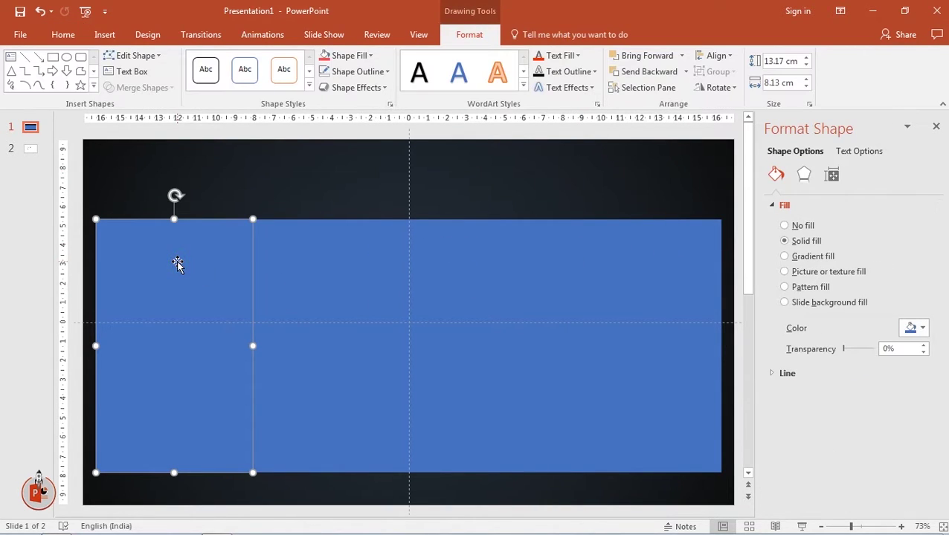
pyautogui.click(788, 275)
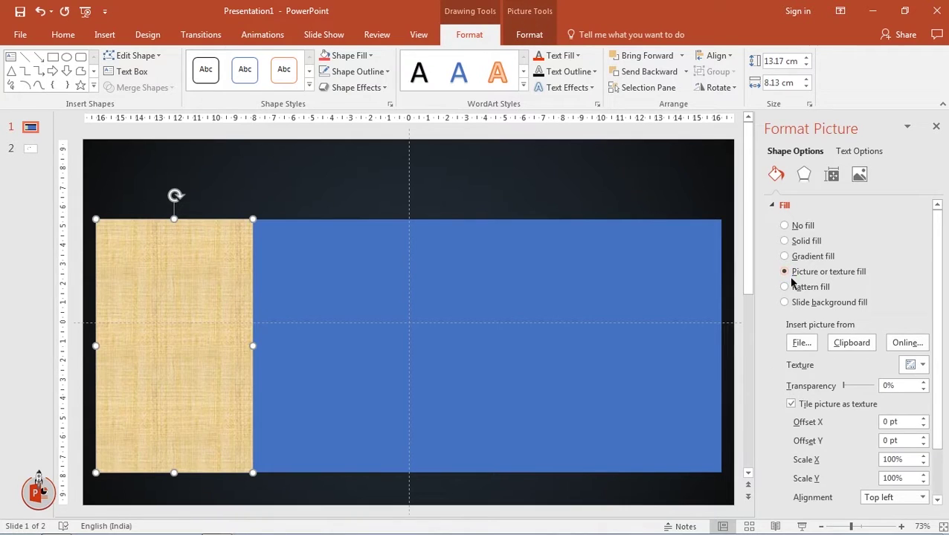
pyautogui.click(802, 344)
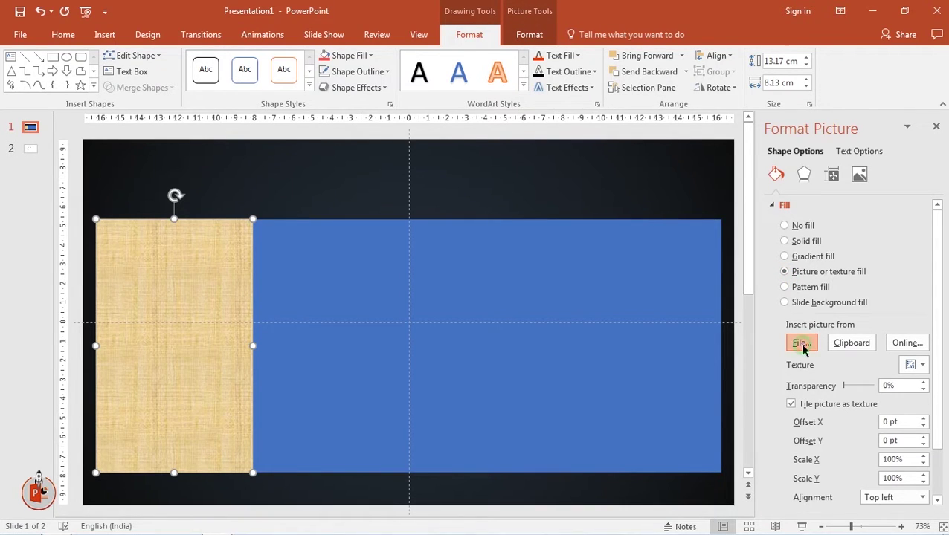
pyautogui.click(165, 125)
pyautogui.doubleClick(167, 127)
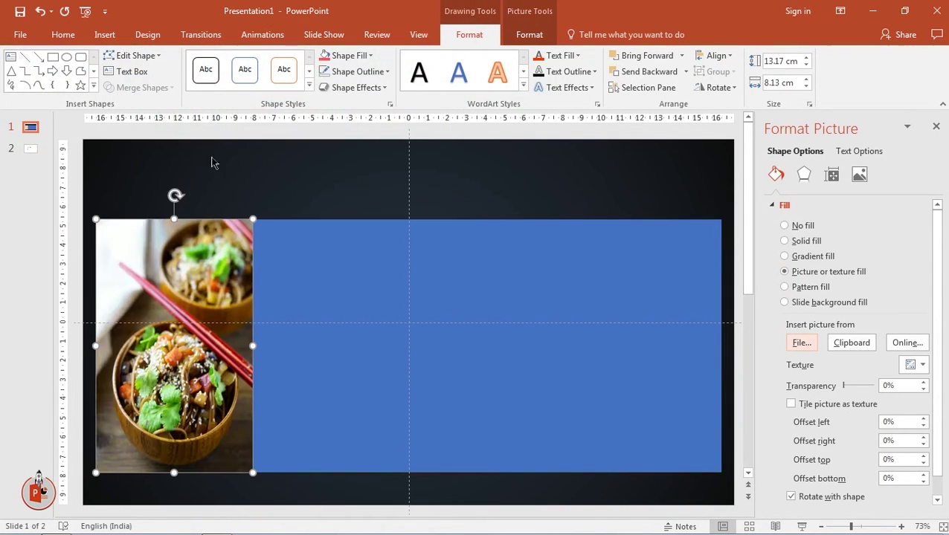
pyautogui.click(923, 426)
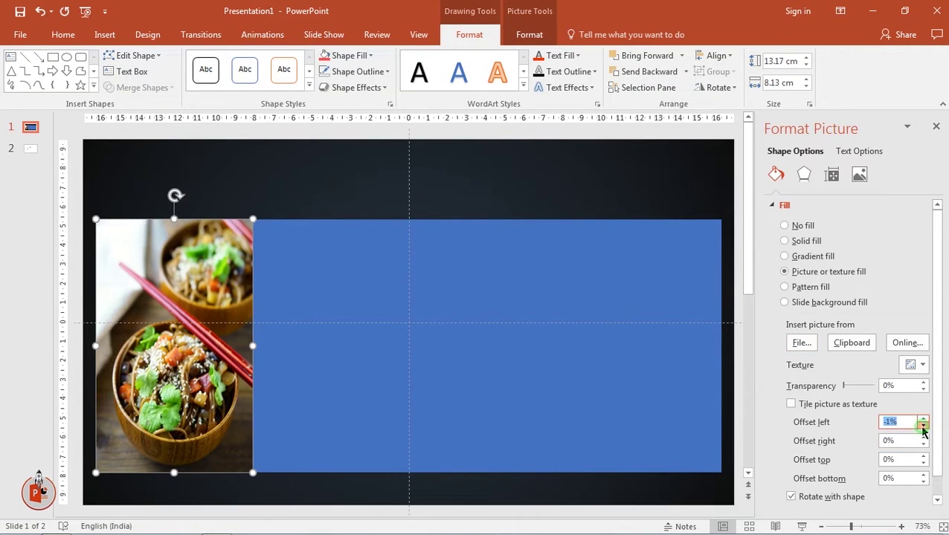
pyautogui.click(923, 426)
pyautogui.click(923, 426)
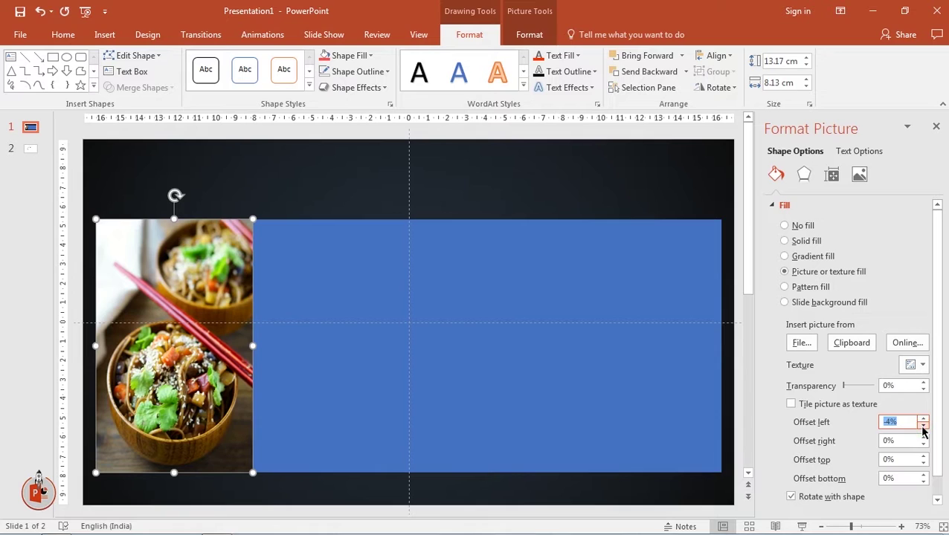
pyautogui.click(923, 426)
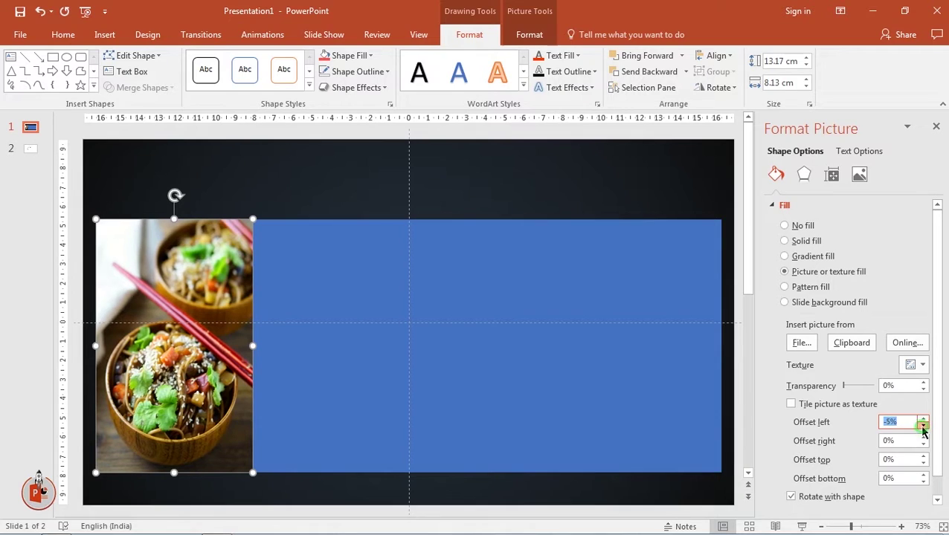
pyautogui.click(288, 306)
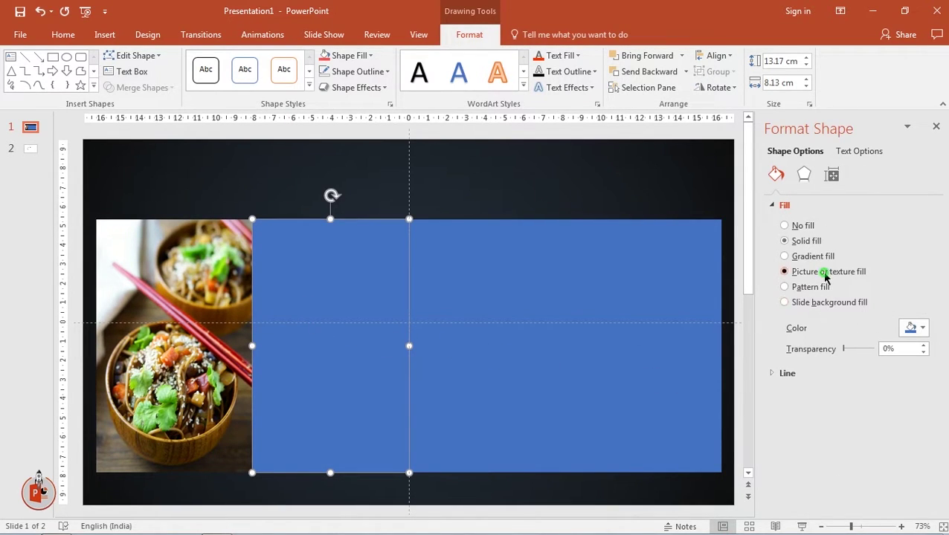
# Step: Fill the second panel with the appetizer-cooking-cuisine zucchini-roll photo and try initial offsets
pyautogui.click(803, 342)
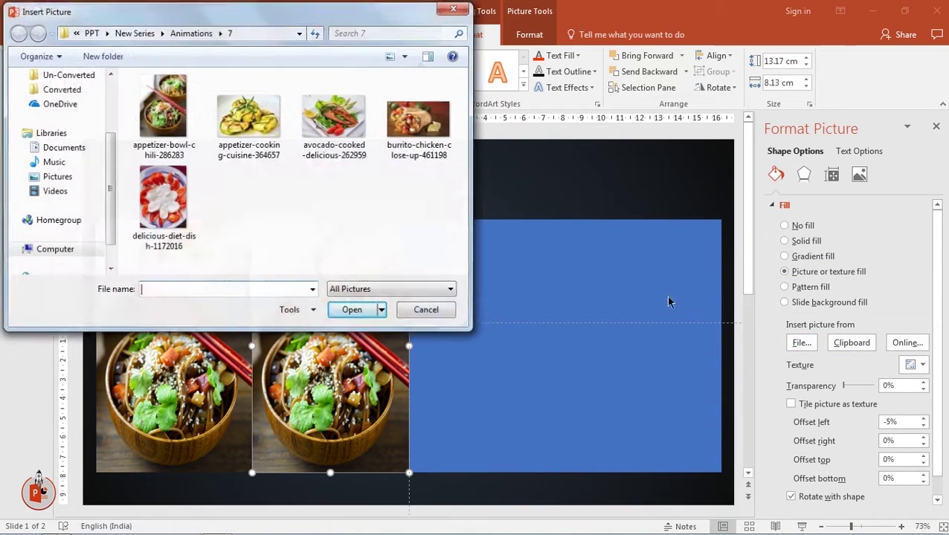
pyautogui.doubleClick(256, 141)
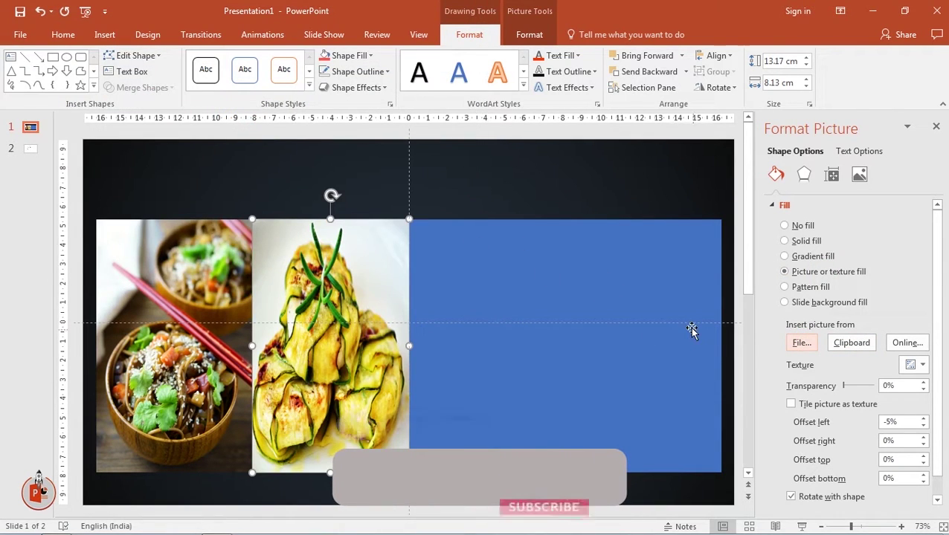
pyautogui.click(923, 418)
pyautogui.click(923, 418)
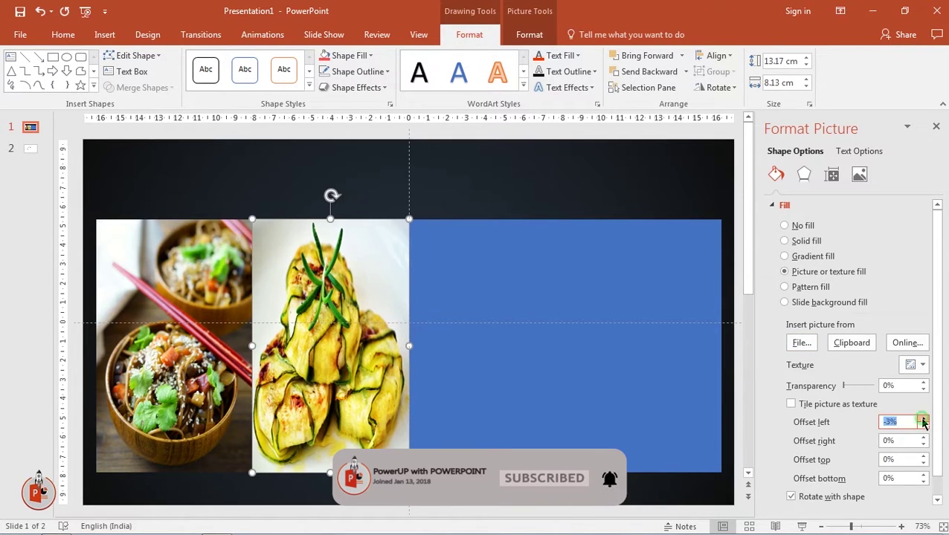
pyautogui.click(923, 419)
pyautogui.click(923, 420)
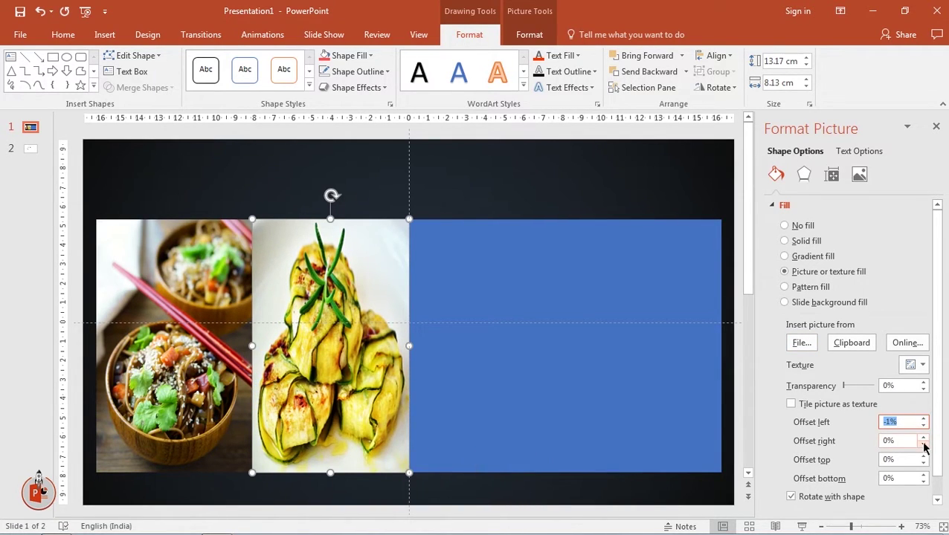
pyautogui.click(923, 444)
pyautogui.click(923, 462)
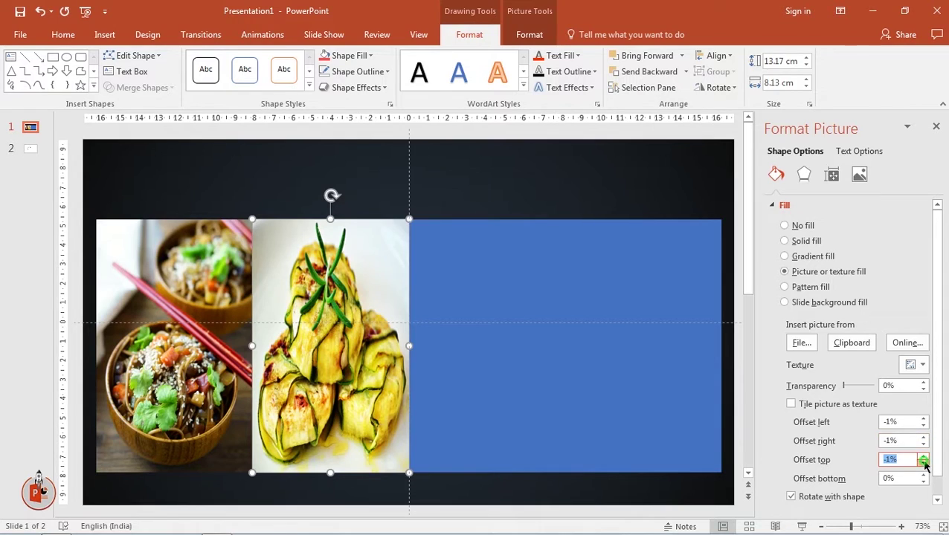
pyautogui.click(923, 463)
pyautogui.click(923, 457)
pyautogui.click(923, 457)
pyautogui.click(922, 482)
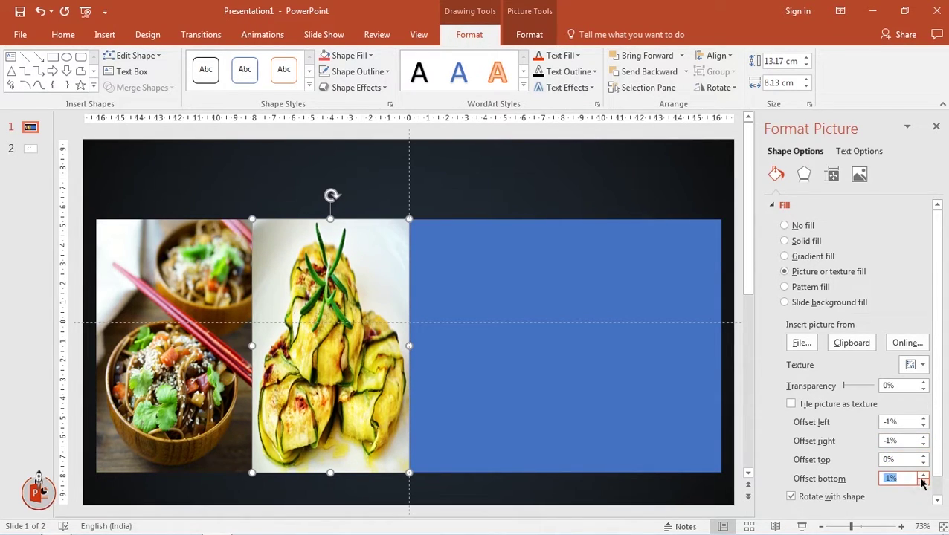
pyautogui.click(923, 478)
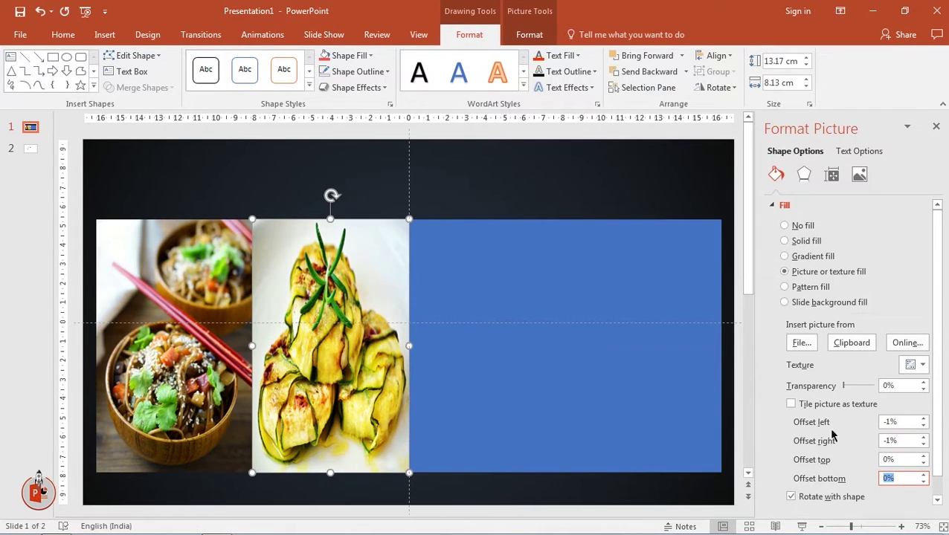
# Step: Set the zucchini picture's offsets to -6% left, -5% right and -2% top
pyautogui.click(923, 464)
pyautogui.click(923, 463)
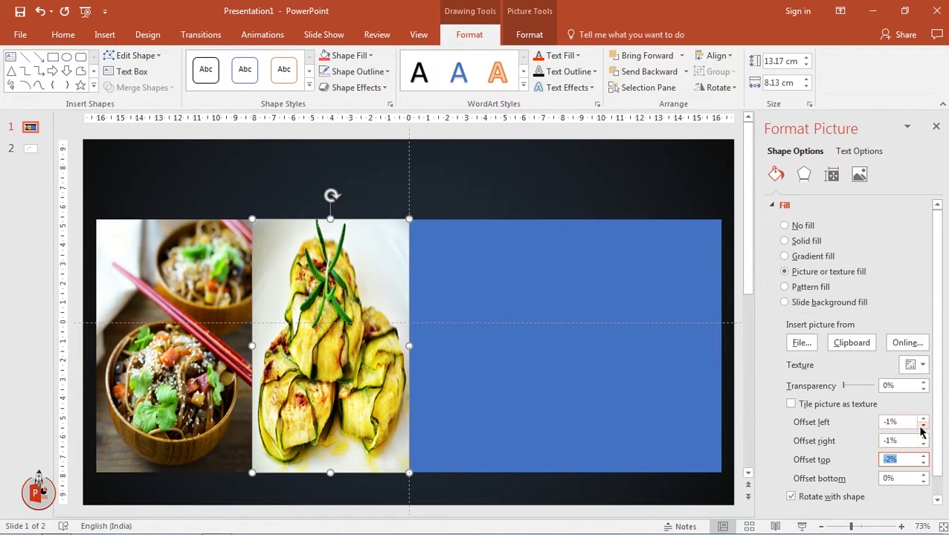
pyautogui.click(923, 426)
pyautogui.click(922, 426)
pyautogui.click(922, 426)
pyautogui.click(922, 426)
pyautogui.click(923, 426)
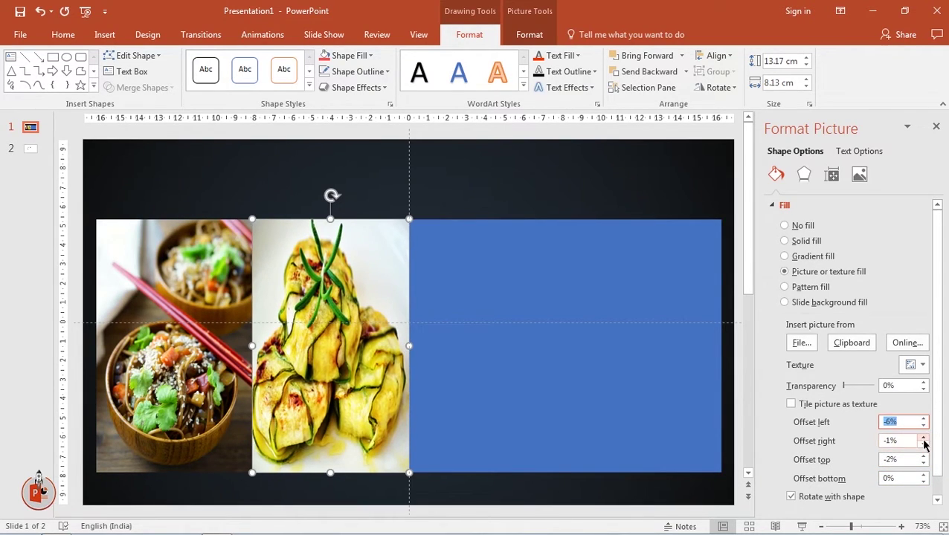
pyautogui.click(923, 445)
pyautogui.click(923, 445)
pyautogui.click(923, 444)
pyautogui.click(923, 444)
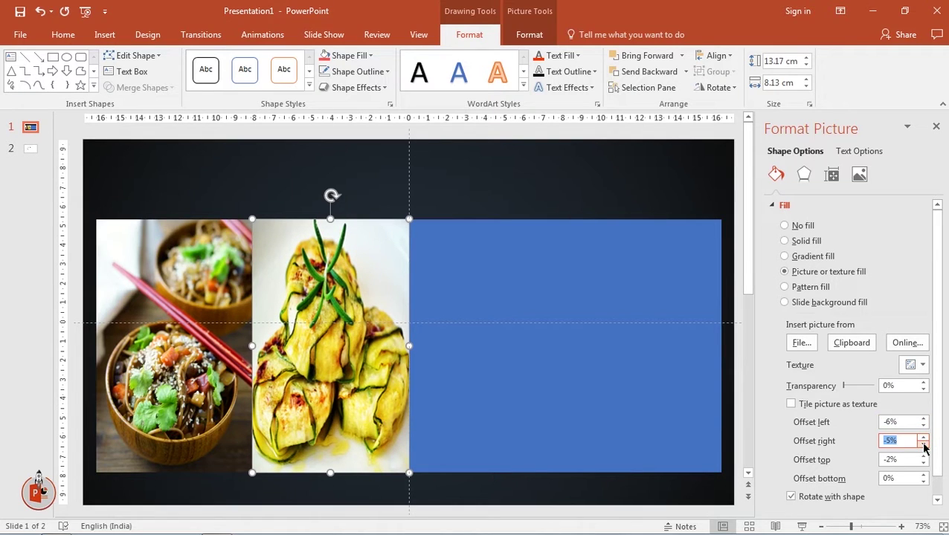
pyautogui.click(485, 191)
# Step: Fill the third panel with the avocado-cooked salmon dish image
pyautogui.click(485, 303)
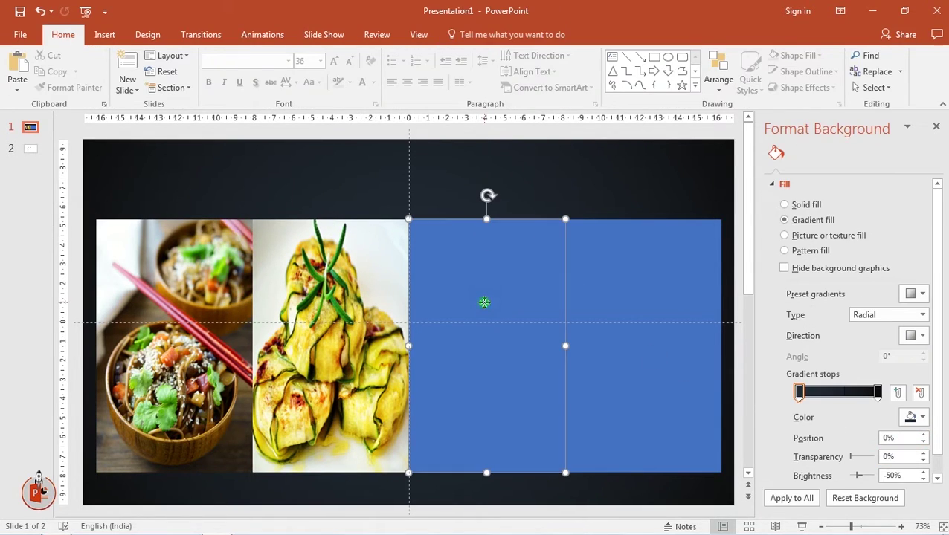
pyautogui.click(813, 272)
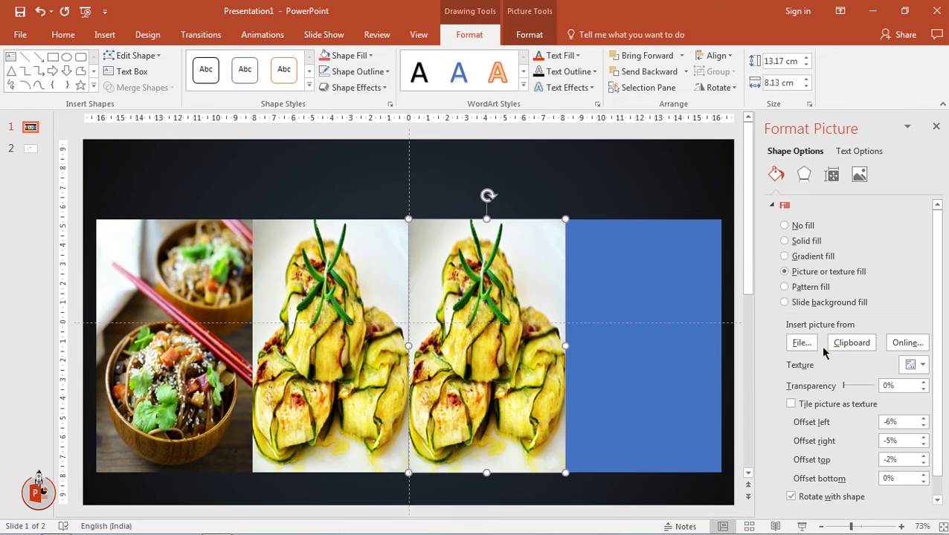
pyautogui.click(801, 343)
pyautogui.doubleClick(349, 142)
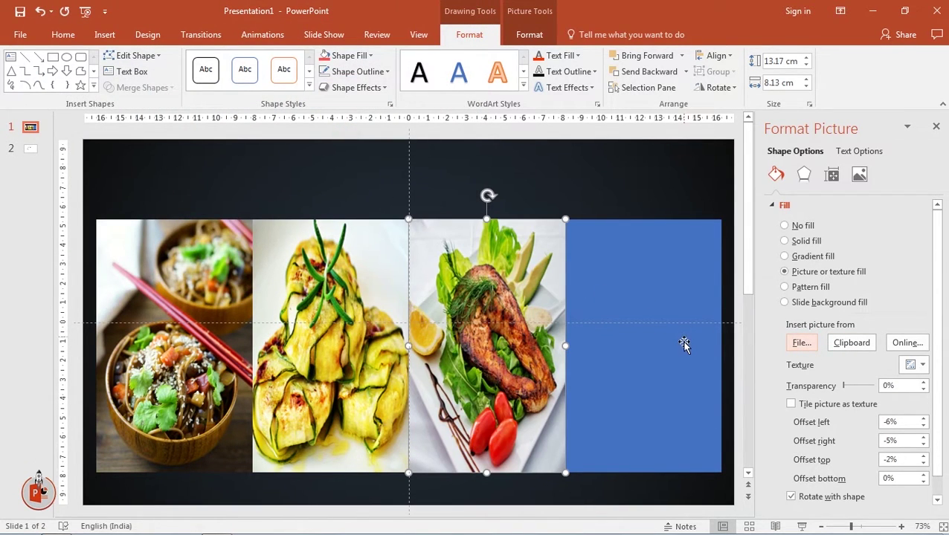
# Step: Offset the salmon picture to -10% left, -10% right, -6% top and -3% bottom
pyautogui.click(923, 425)
pyautogui.click(922, 425)
pyautogui.click(922, 426)
pyautogui.click(923, 425)
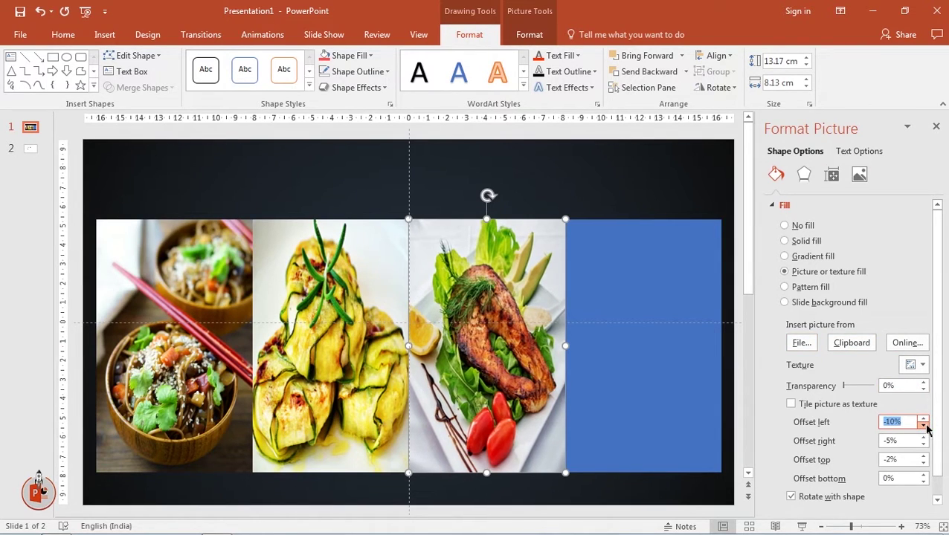
pyautogui.click(923, 445)
pyautogui.click(923, 444)
pyautogui.click(923, 445)
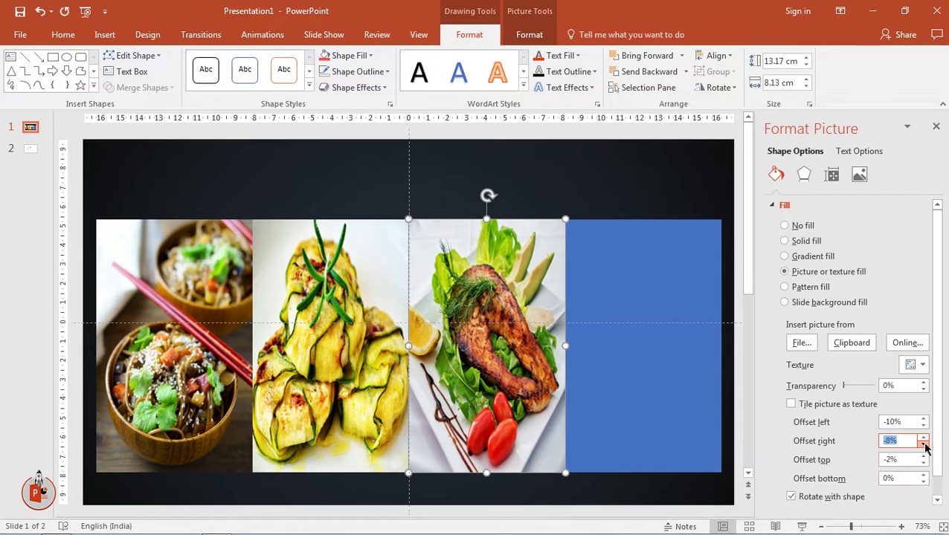
pyautogui.click(923, 445)
pyautogui.click(923, 445)
pyautogui.click(923, 464)
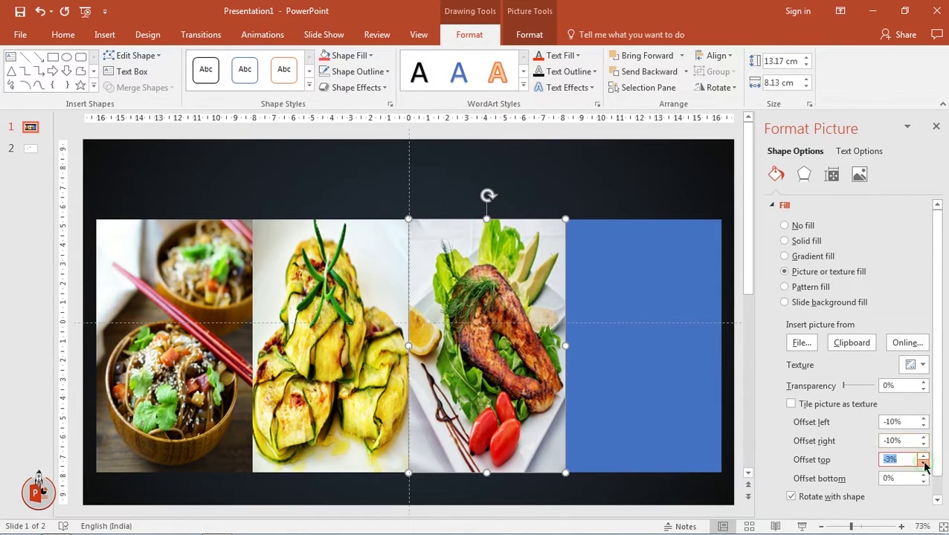
pyautogui.click(923, 464)
pyautogui.click(923, 463)
pyautogui.click(923, 463)
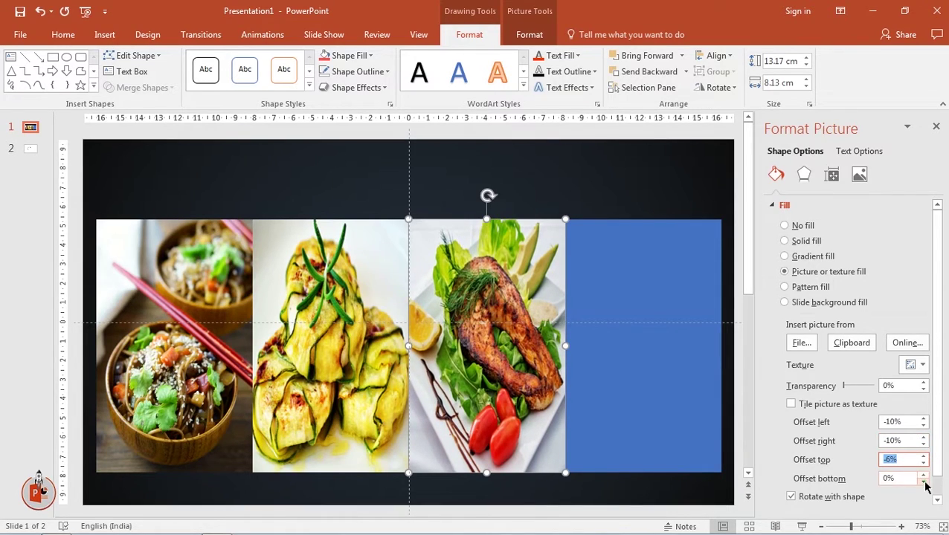
pyautogui.click(923, 482)
pyautogui.click(923, 481)
pyautogui.click(923, 482)
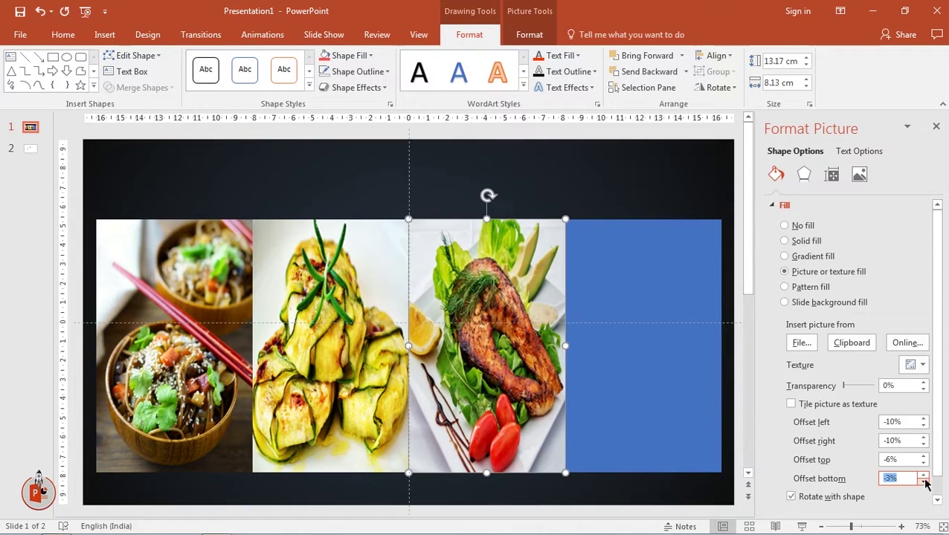
# Step: Push the salmon offsets further to -9% top, -14% left and -13% right
pyautogui.click(923, 463)
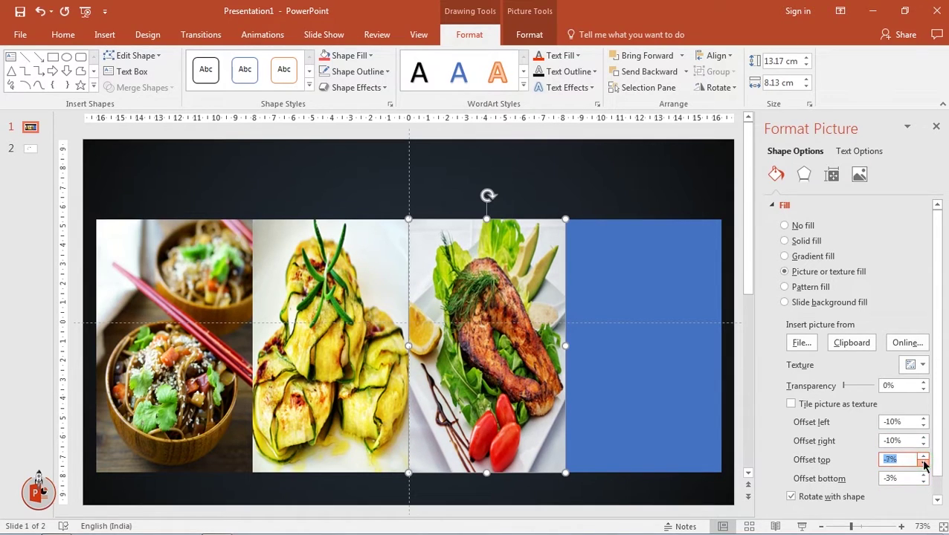
pyautogui.click(922, 463)
pyautogui.click(923, 463)
pyautogui.click(922, 425)
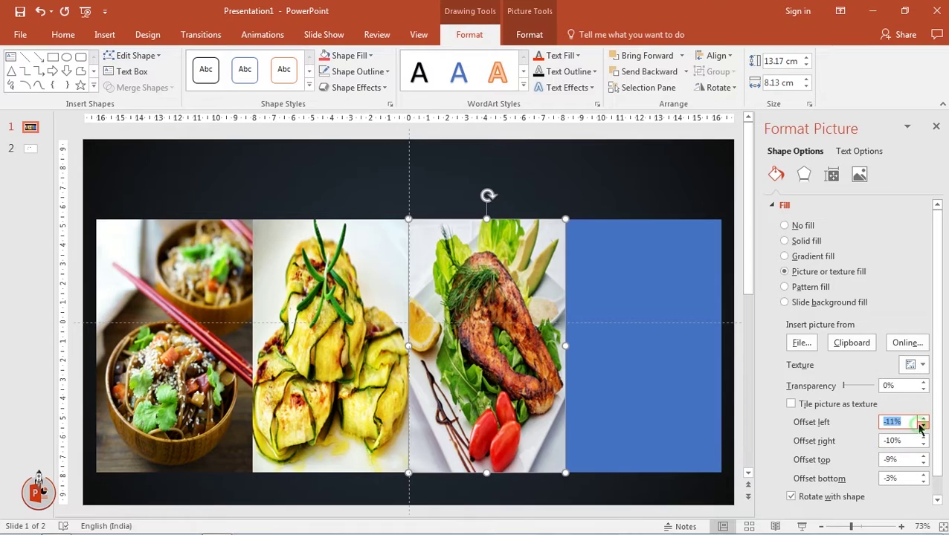
pyautogui.click(922, 425)
pyautogui.click(922, 425)
pyautogui.click(922, 425)
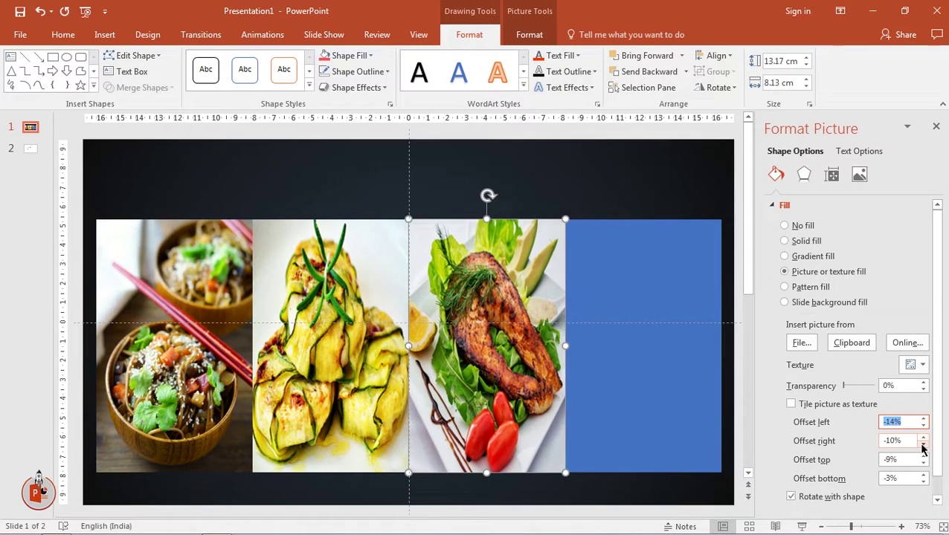
pyautogui.click(923, 445)
pyautogui.click(923, 445)
pyautogui.click(923, 444)
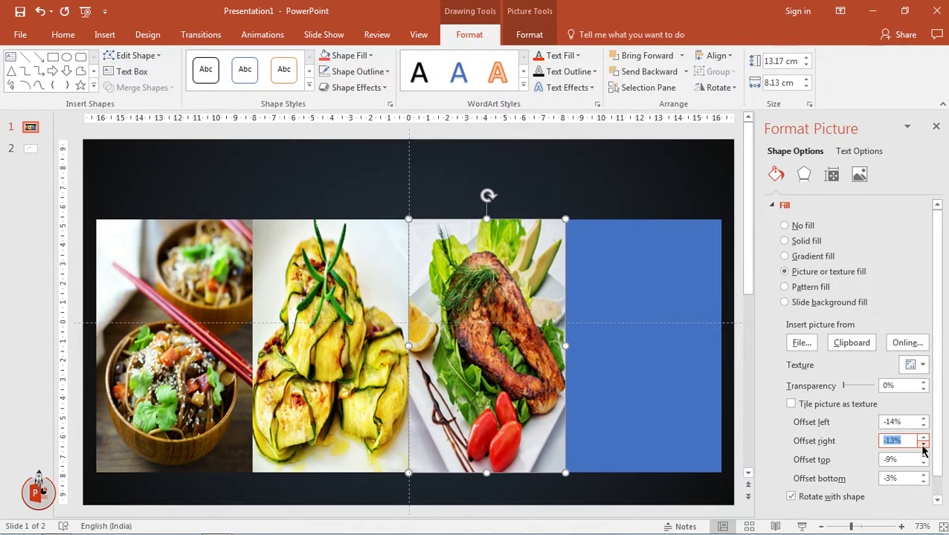
# Step: Fill the last panel with the burrito image and set its left offset to -4%
pyautogui.click(663, 331)
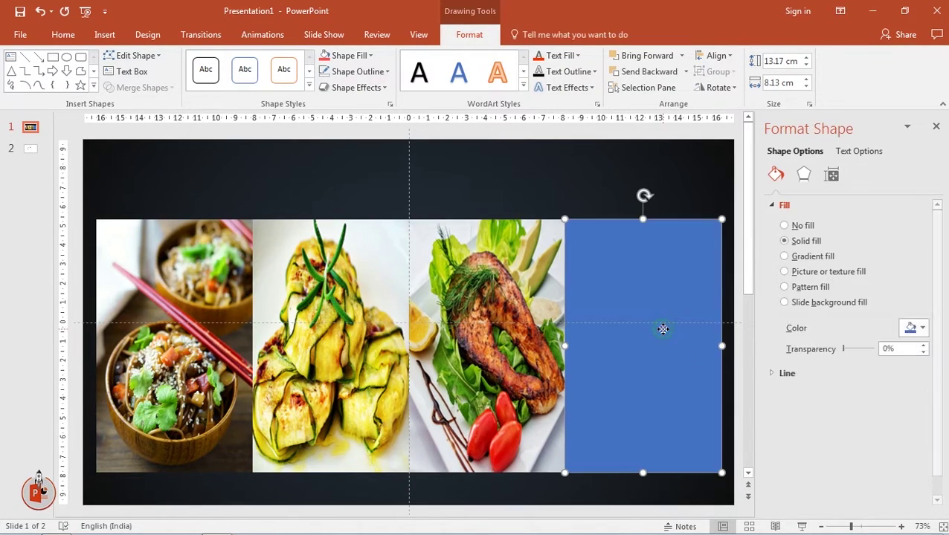
pyautogui.click(794, 275)
pyautogui.click(800, 343)
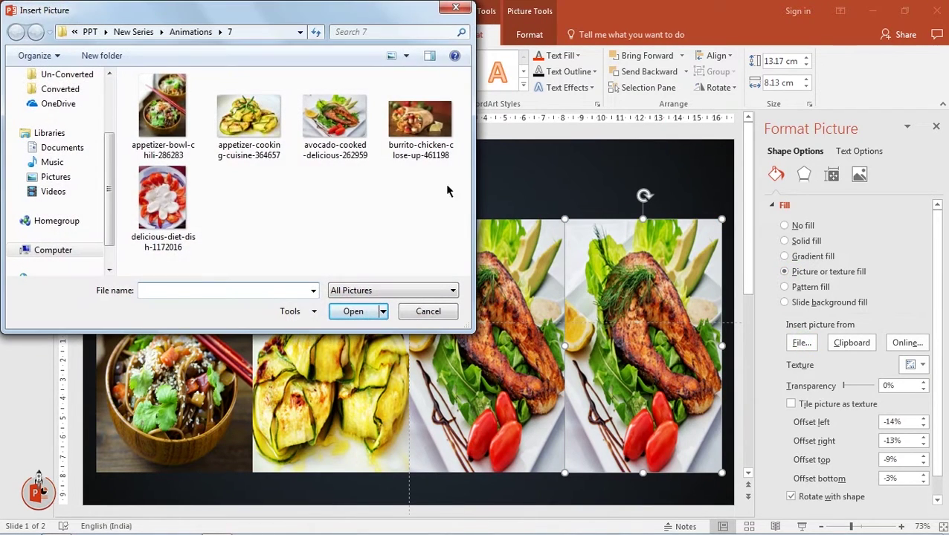
pyautogui.doubleClick(420, 119)
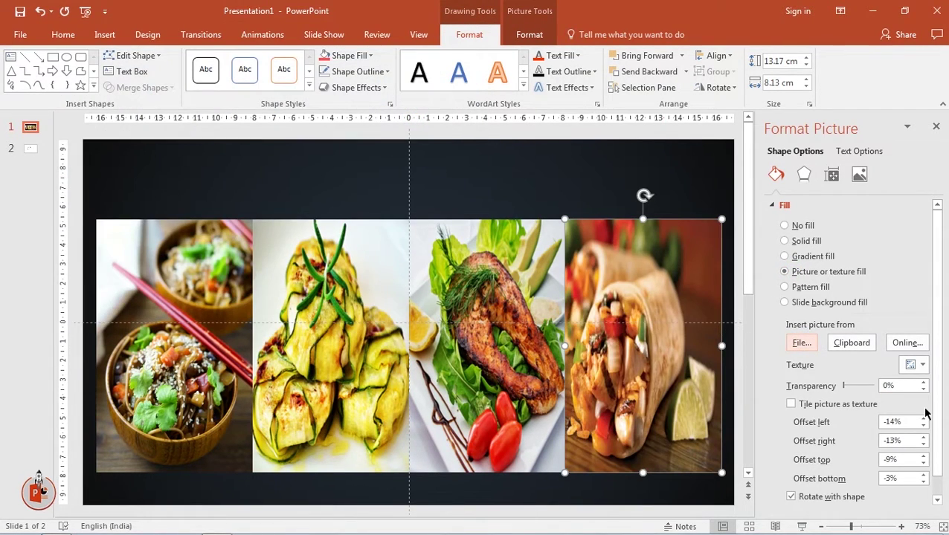
pyautogui.click(924, 422)
pyautogui.click(925, 421)
pyautogui.click(925, 422)
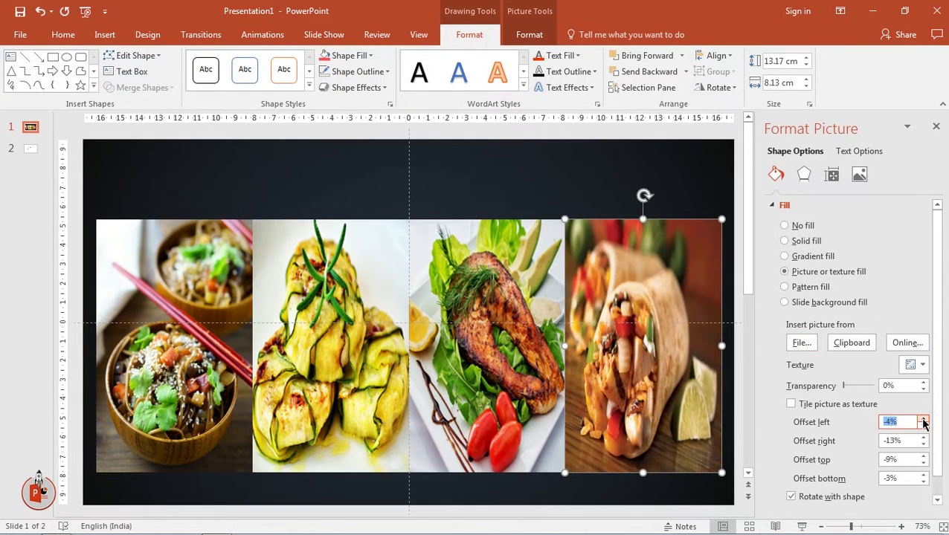
# Step: Set the burrito offsets to -9% right, 0% top and -2% bottom, then close the pane
pyautogui.click(923, 439)
pyautogui.click(923, 439)
pyautogui.click(923, 438)
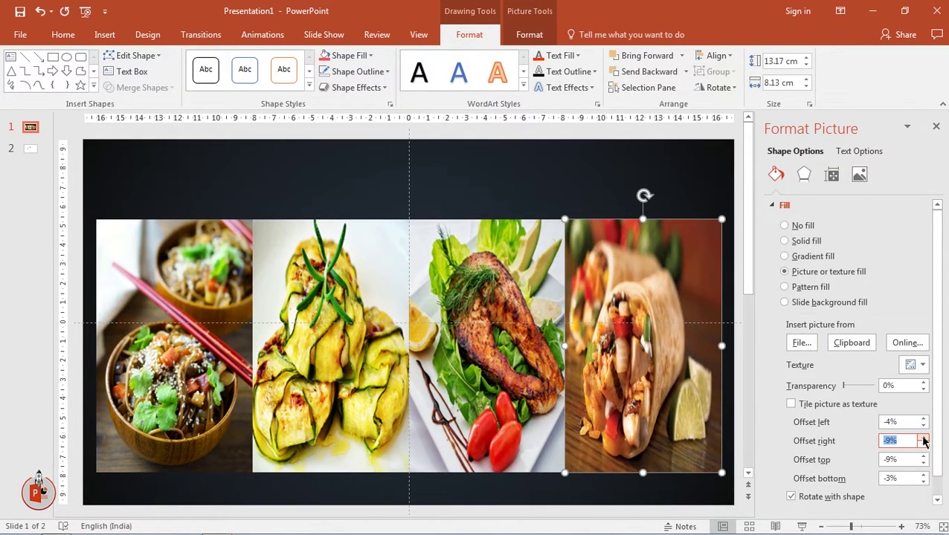
pyautogui.click(923, 456)
pyautogui.click(924, 456)
pyautogui.click(924, 456)
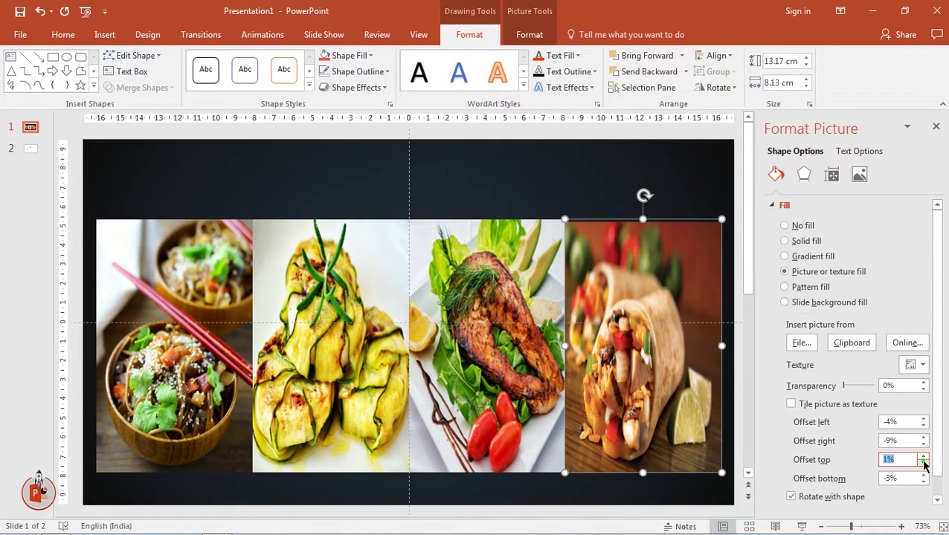
pyautogui.click(924, 463)
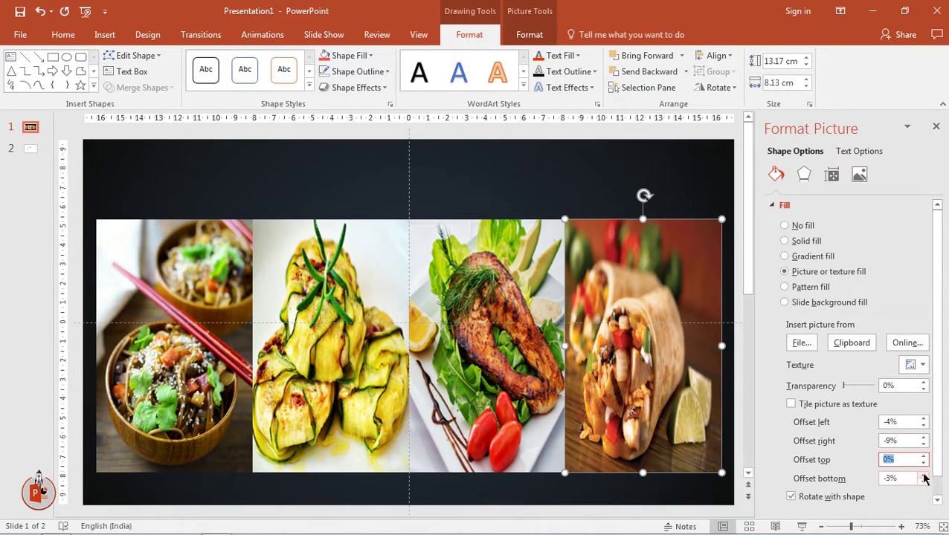
pyautogui.click(924, 482)
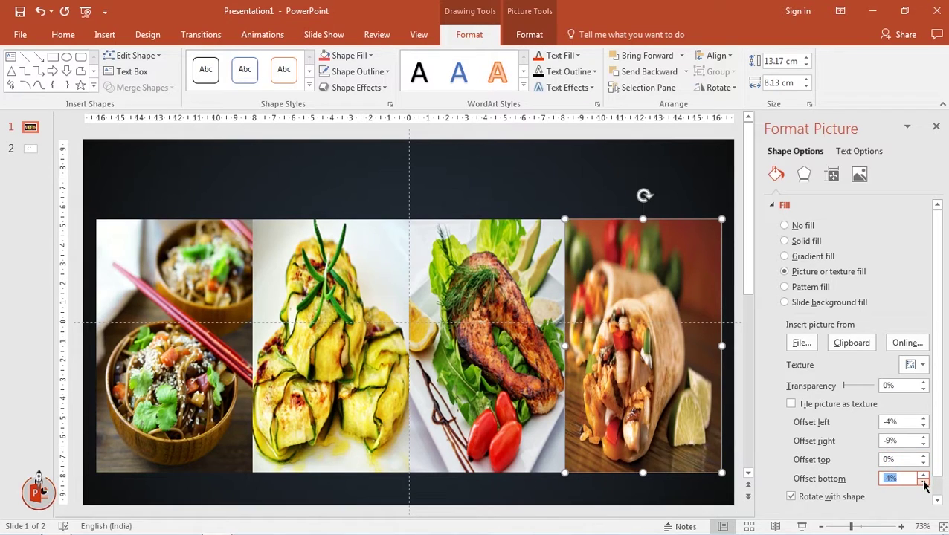
pyautogui.click(924, 476)
pyautogui.click(924, 476)
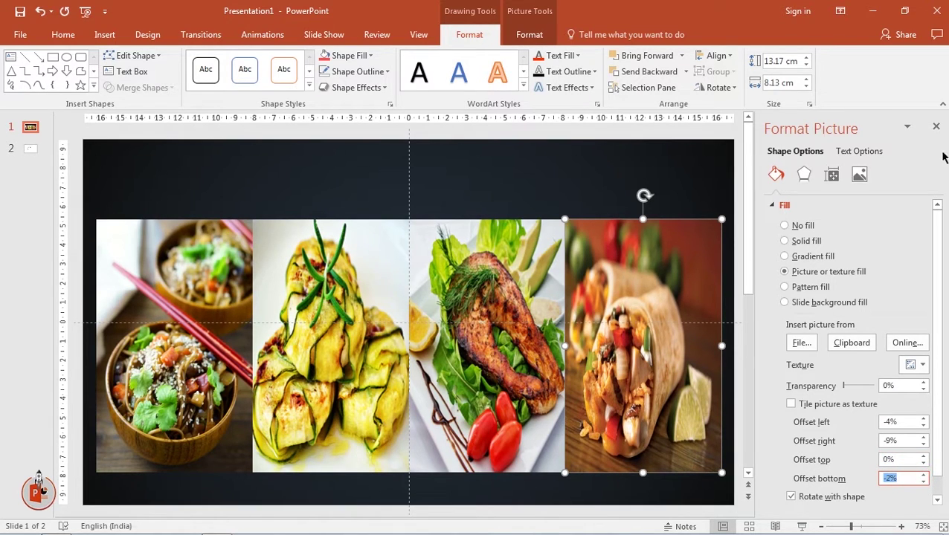
pyautogui.click(936, 128)
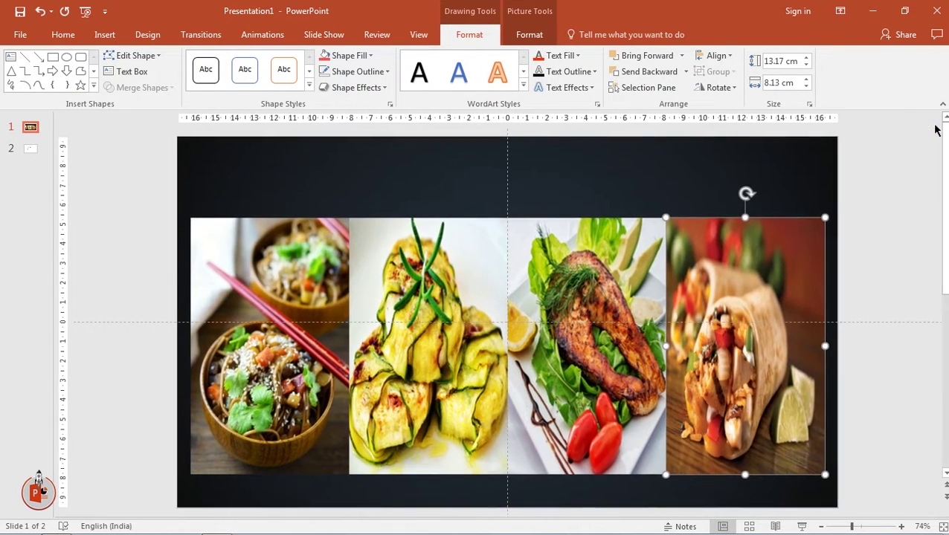
# Step: Hide the slide's dashed alignment guides
pyautogui.click(632, 160)
pyautogui.click(414, 37)
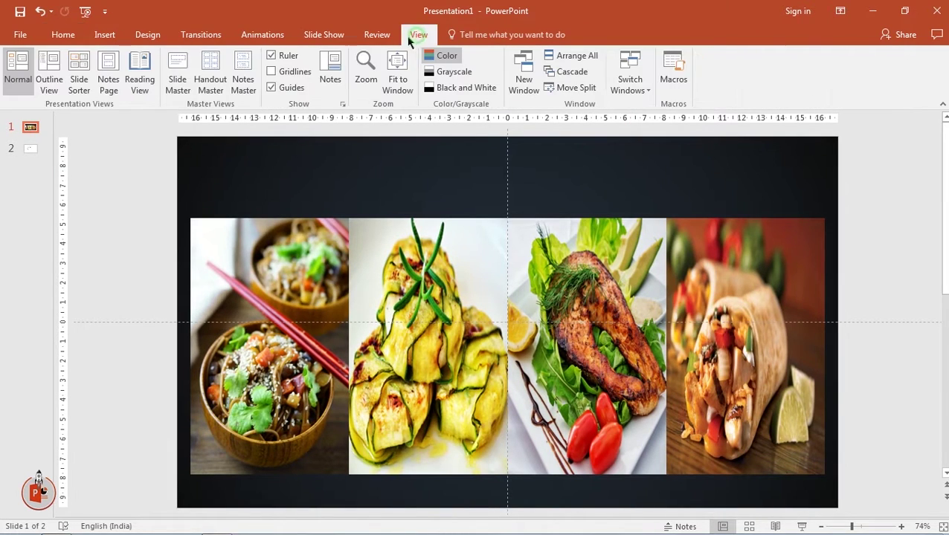
pyautogui.click(288, 88)
# Step: Draw a rectangle exactly over the noodle-bowl panel
pyautogui.click(105, 34)
pyautogui.click(236, 82)
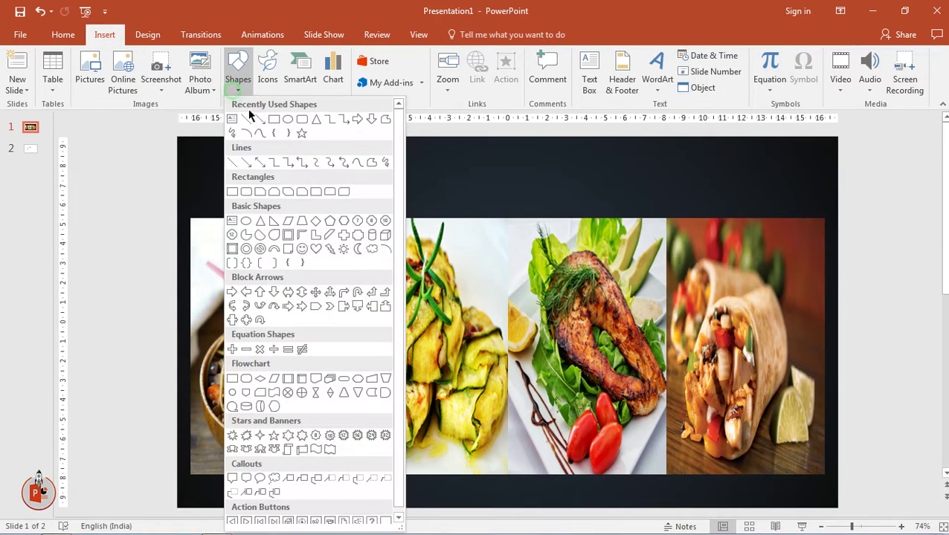
pyautogui.click(274, 119)
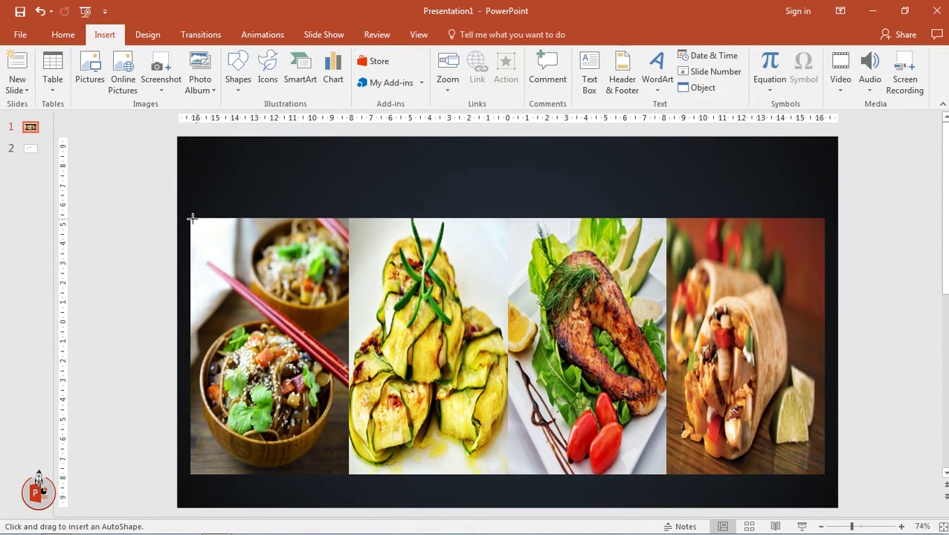
pyautogui.moveTo(189, 219); pyautogui.dragTo(349, 474)
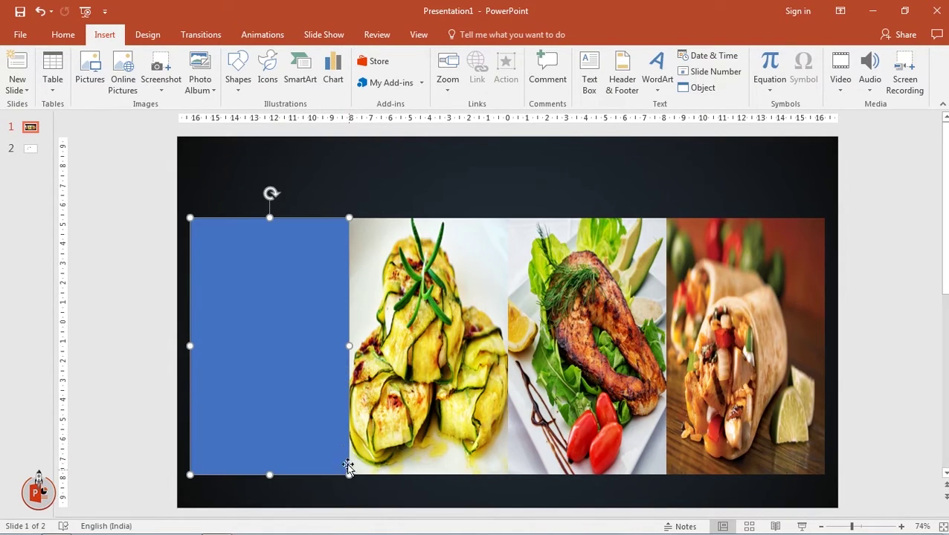
# Step: Remove the overlay rectangle's outline and give it a gradient fill
pyautogui.click(349, 72)
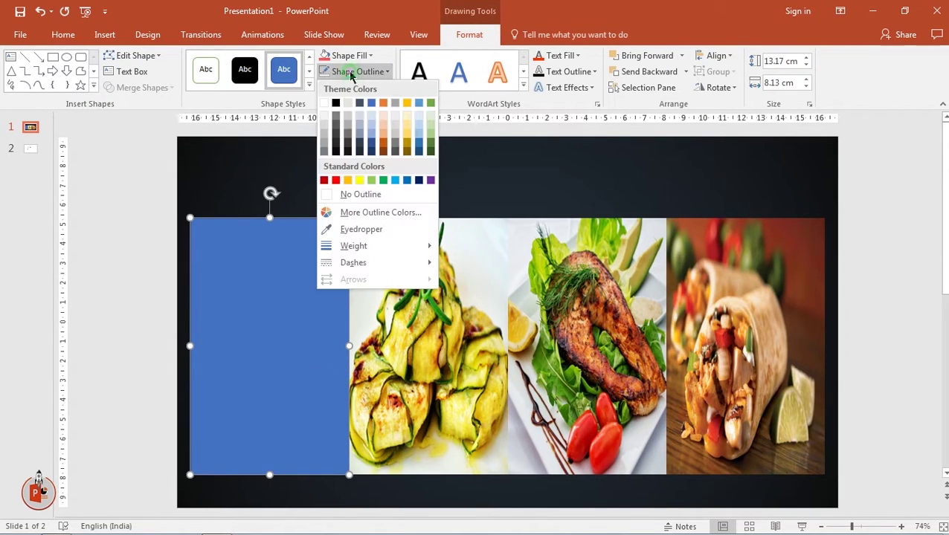
pyautogui.click(347, 193)
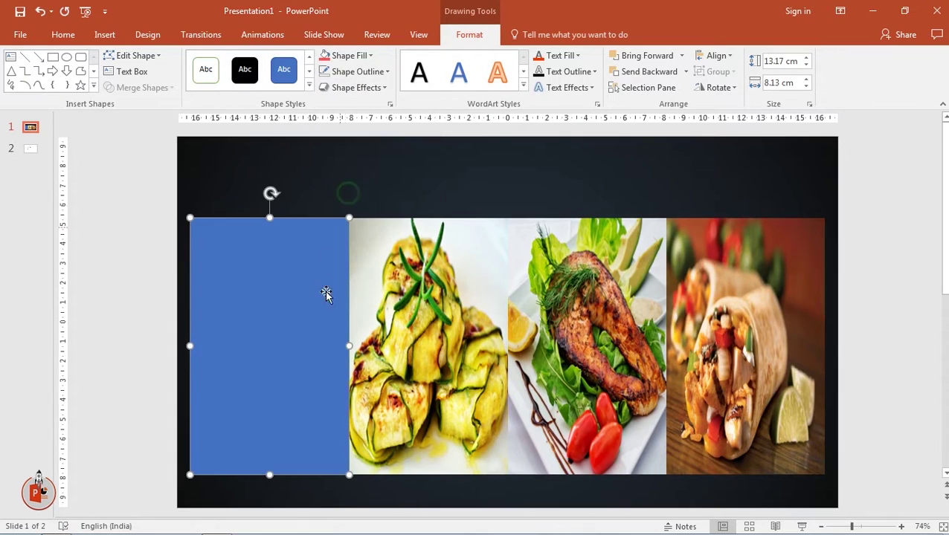
pyautogui.rightClick(293, 363)
pyautogui.click(326, 360)
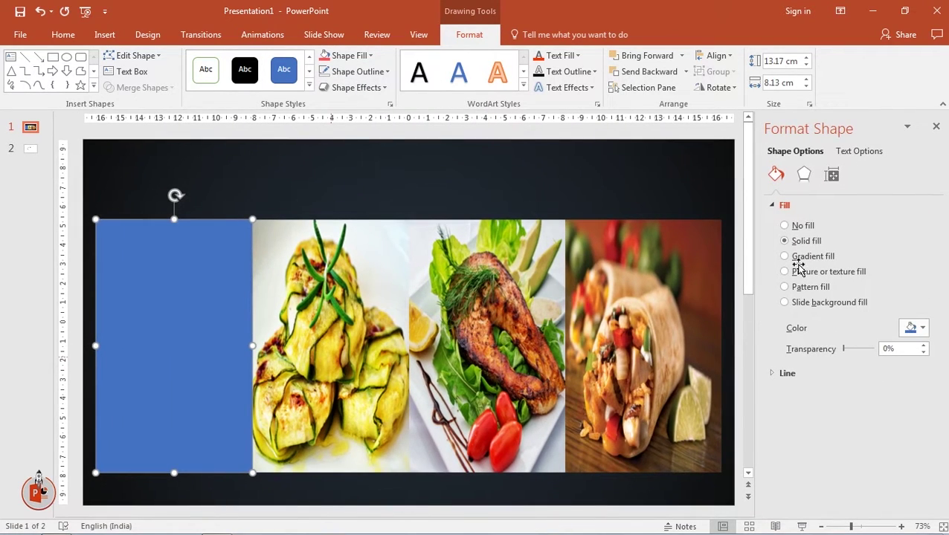
pyautogui.click(796, 257)
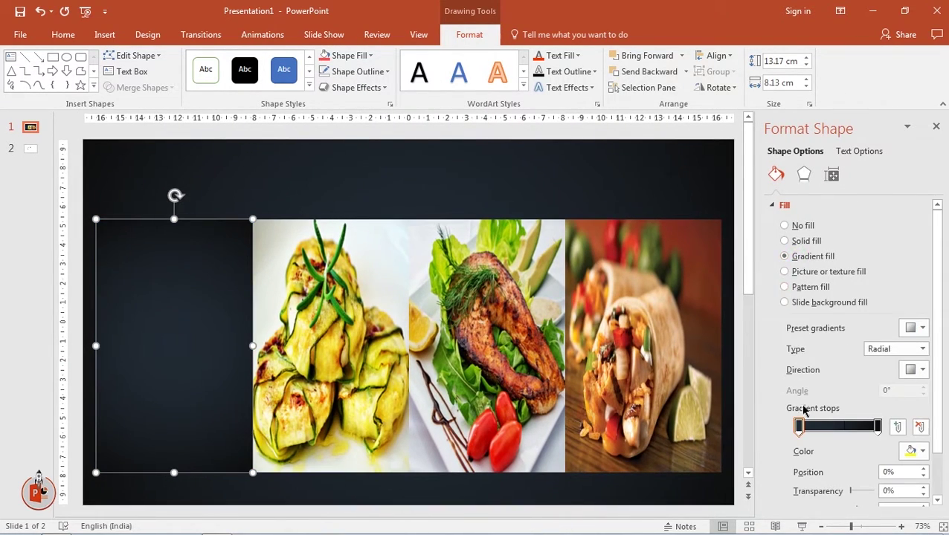
# Step: Set the gradient stop transparencies to 17% on the left and 21% on the right
pyautogui.click(799, 426)
pyautogui.moveTo(851, 493); pyautogui.dragTo(858, 498)
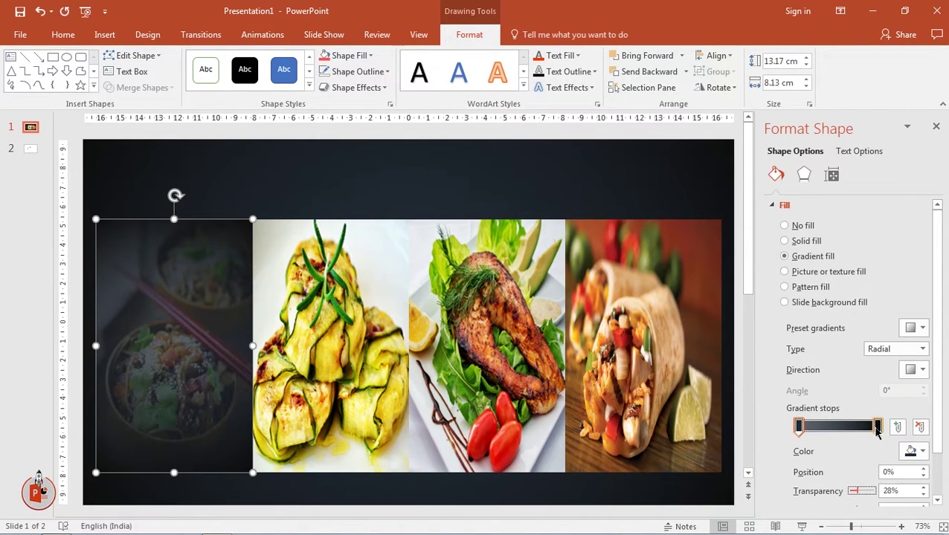
pyautogui.click(800, 430)
pyautogui.click(873, 426)
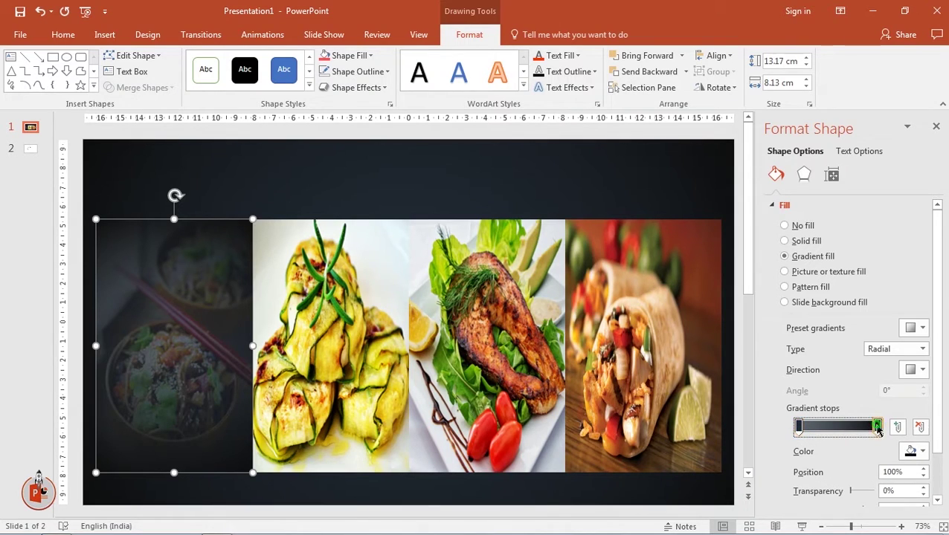
pyautogui.click(853, 492)
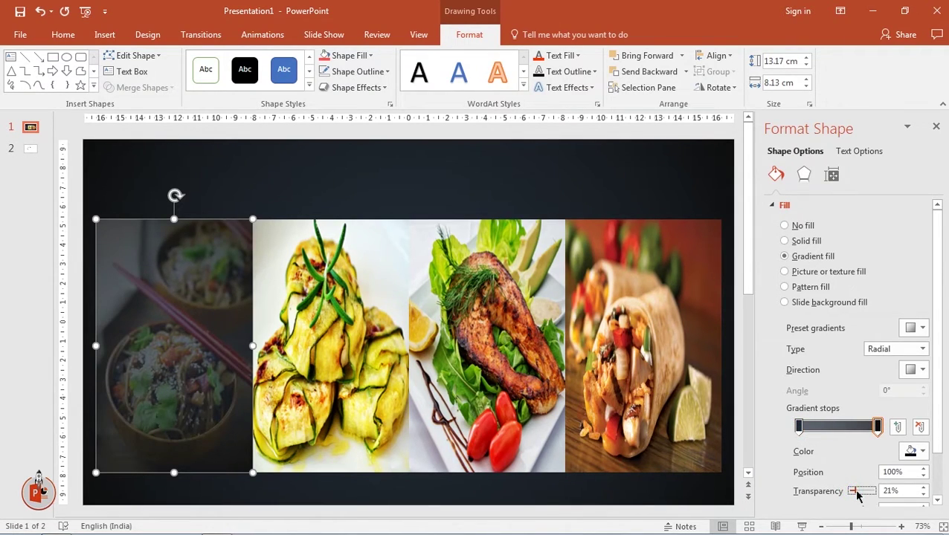
pyautogui.click(799, 427)
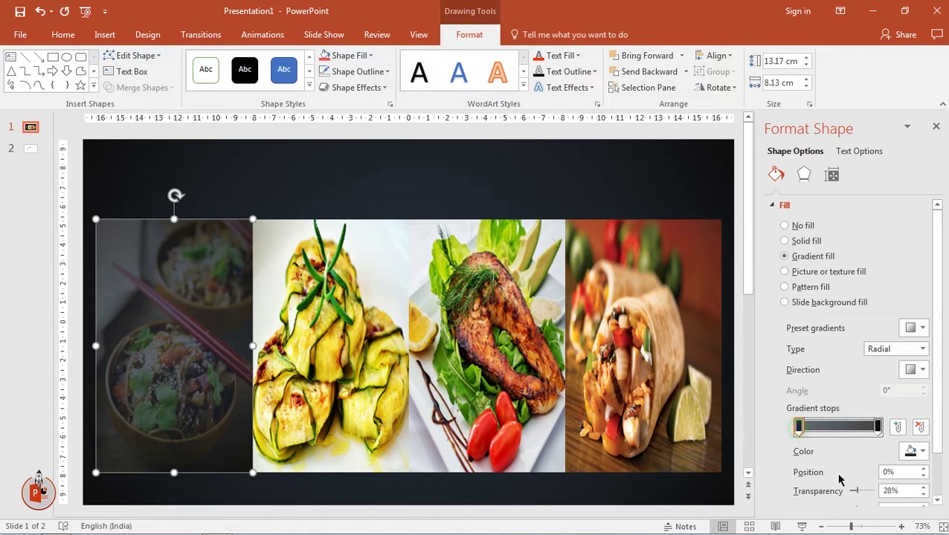
pyautogui.click(856, 491)
pyautogui.moveTo(856, 495); pyautogui.dragTo(855, 495)
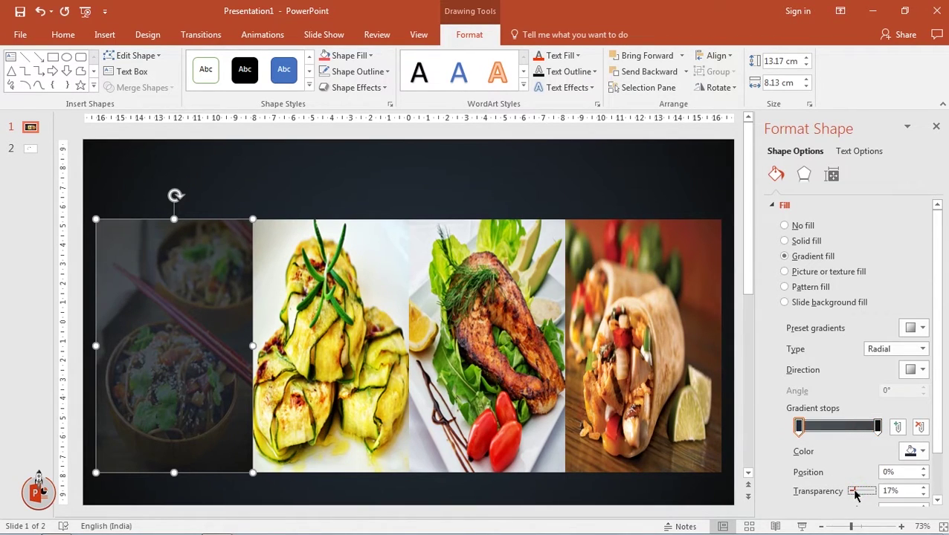
pyautogui.click(935, 128)
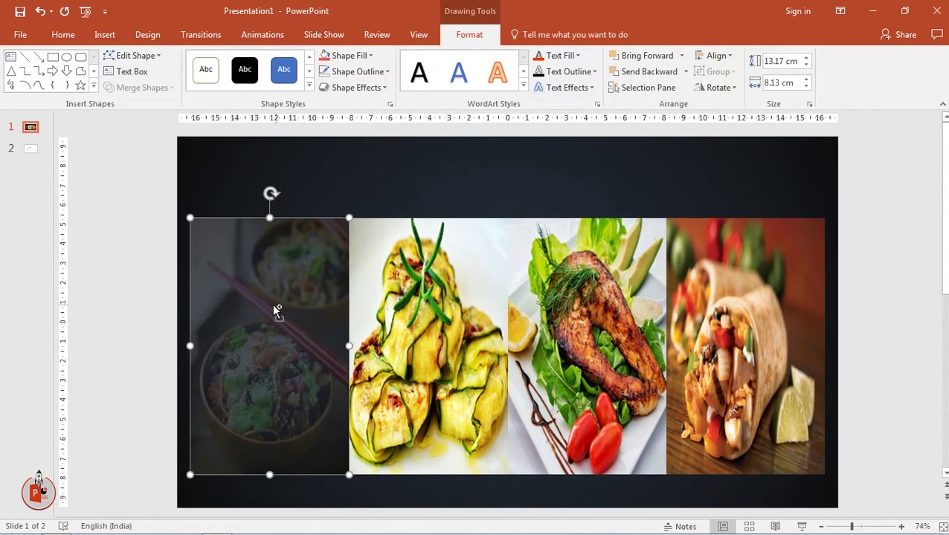
# Step: Copy the dark overlay onto the zucchini, salmon and burrito panels so every photo is dimmed
pyautogui.moveTo(281, 311); pyautogui.dragTo(435, 303)
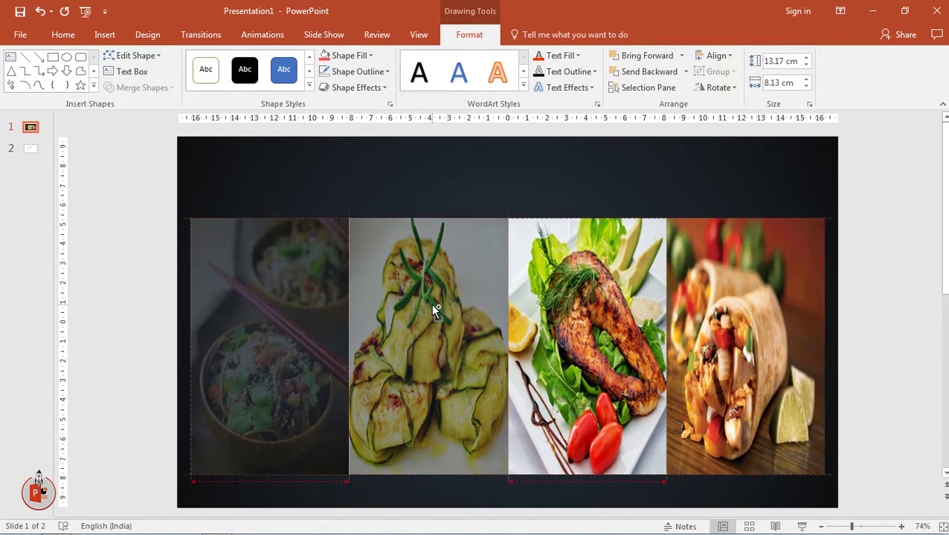
pyautogui.moveTo(433, 304); pyautogui.dragTo(719, 304)
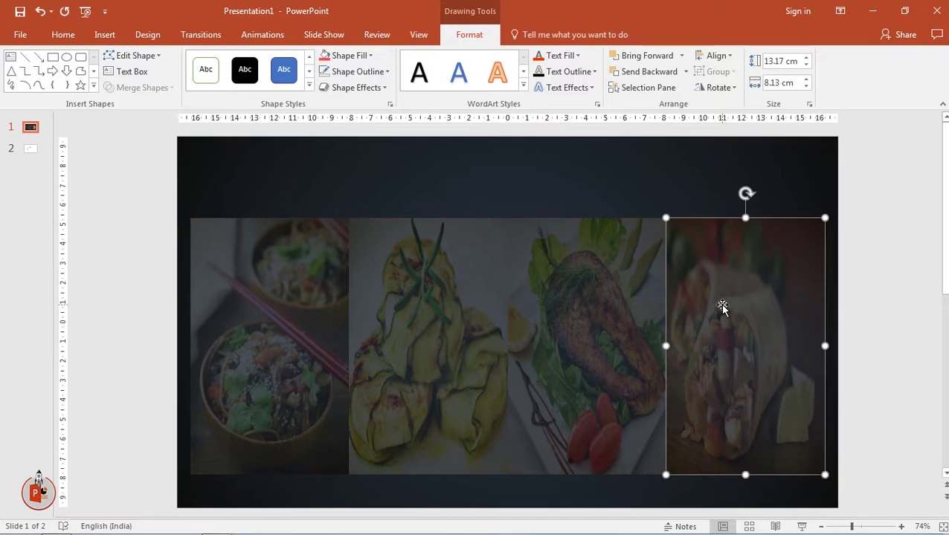
pyautogui.click(853, 296)
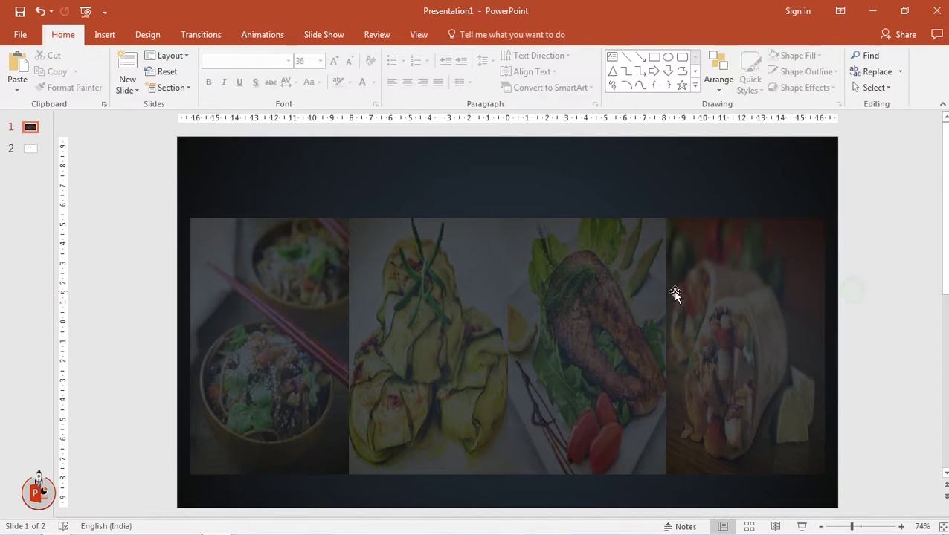
pyautogui.click(258, 250)
# Step: Add a third gradient stop to the overlay and make the first stop white
pyautogui.rightClick(273, 311)
pyautogui.click(326, 300)
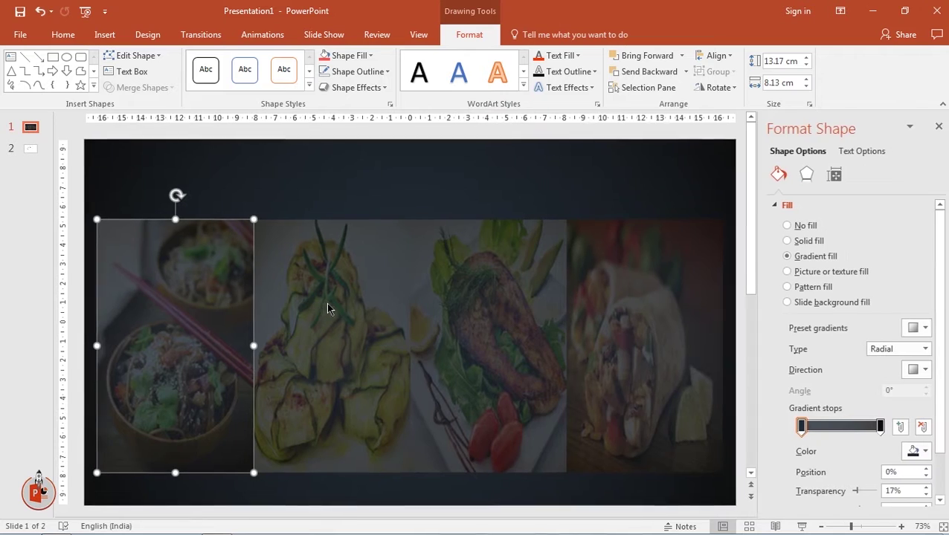
pyautogui.moveTo(801, 426); pyautogui.dragTo(834, 430)
pyautogui.click(803, 427)
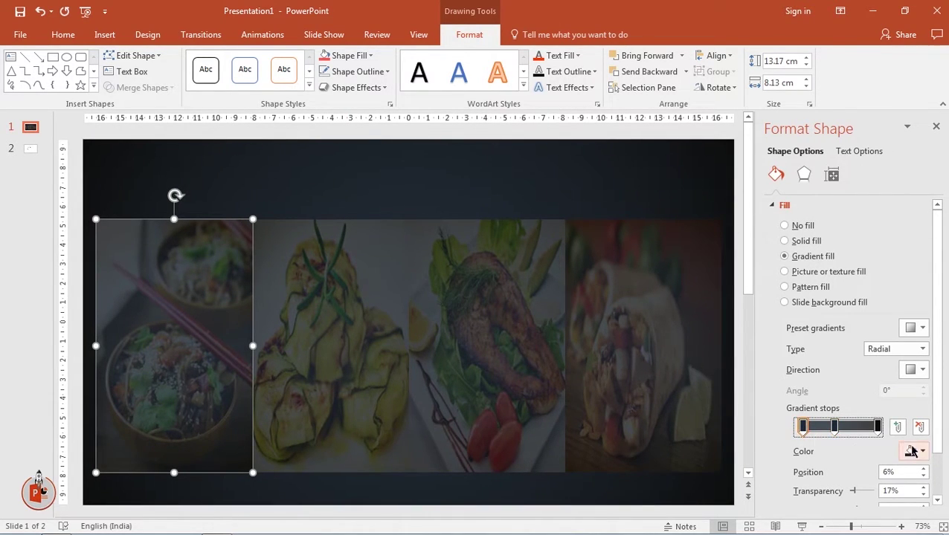
pyautogui.click(915, 452)
pyautogui.click(837, 331)
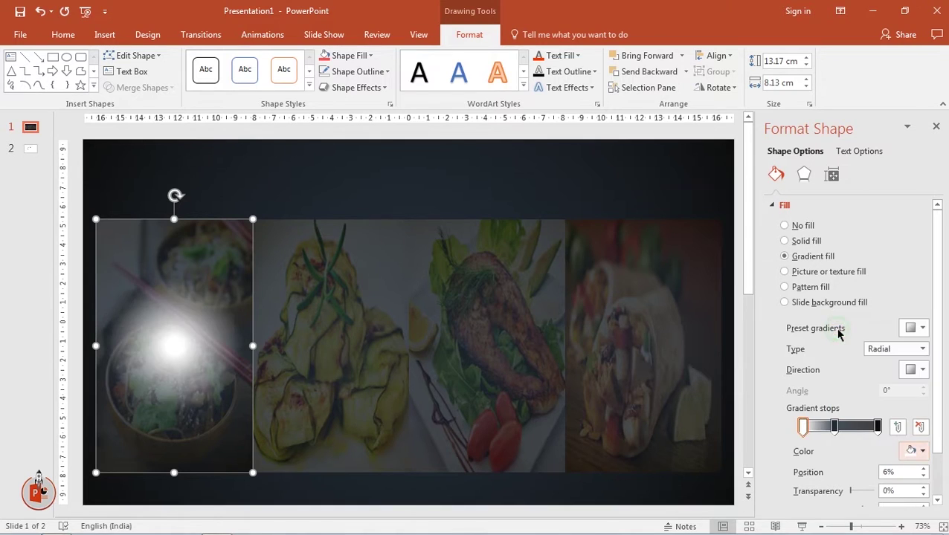
# Step: Make the middle gradient stop red and the end stop black
pyautogui.click(834, 426)
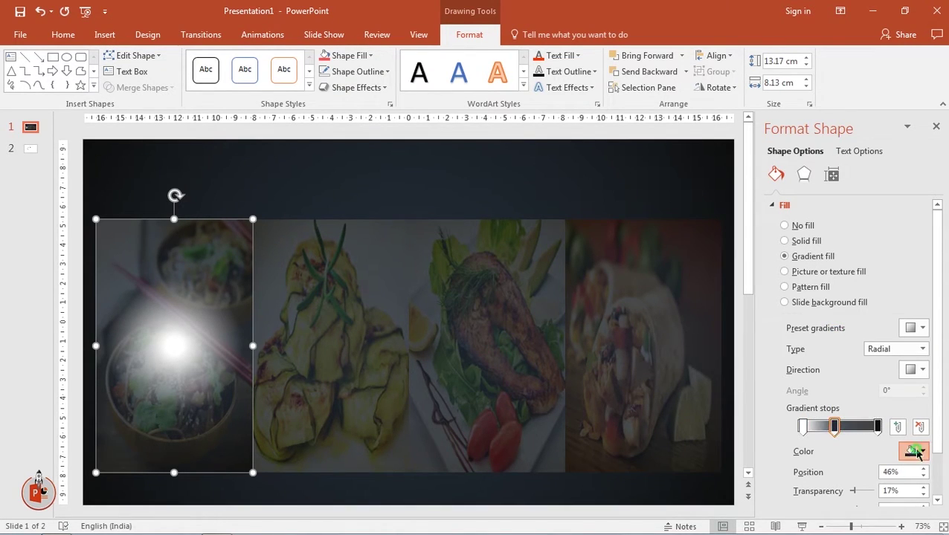
pyautogui.click(915, 451)
pyautogui.click(869, 420)
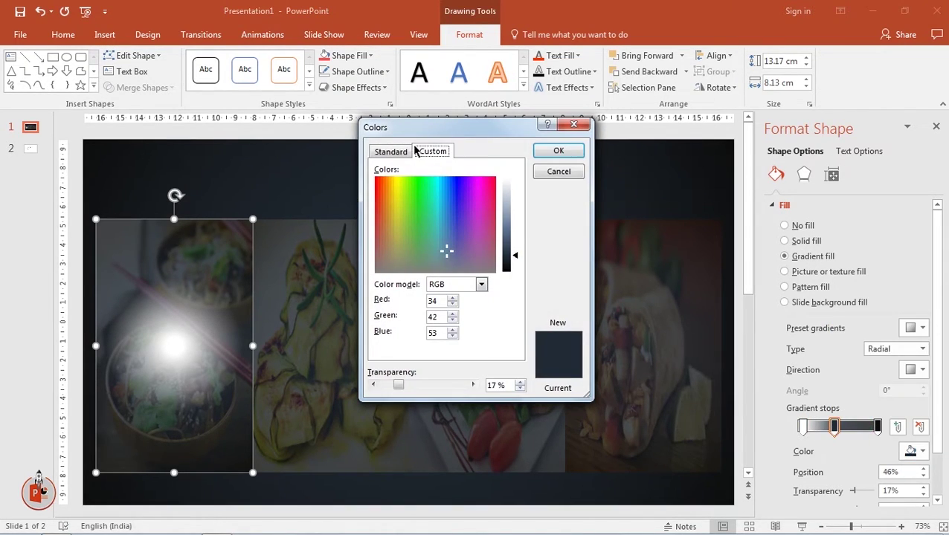
pyautogui.click(410, 151)
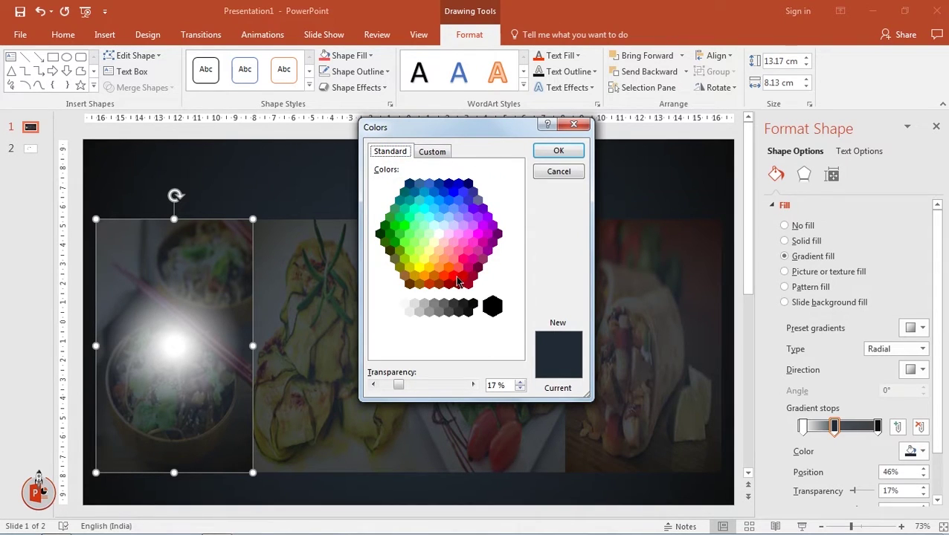
pyautogui.click(456, 281)
pyautogui.click(558, 152)
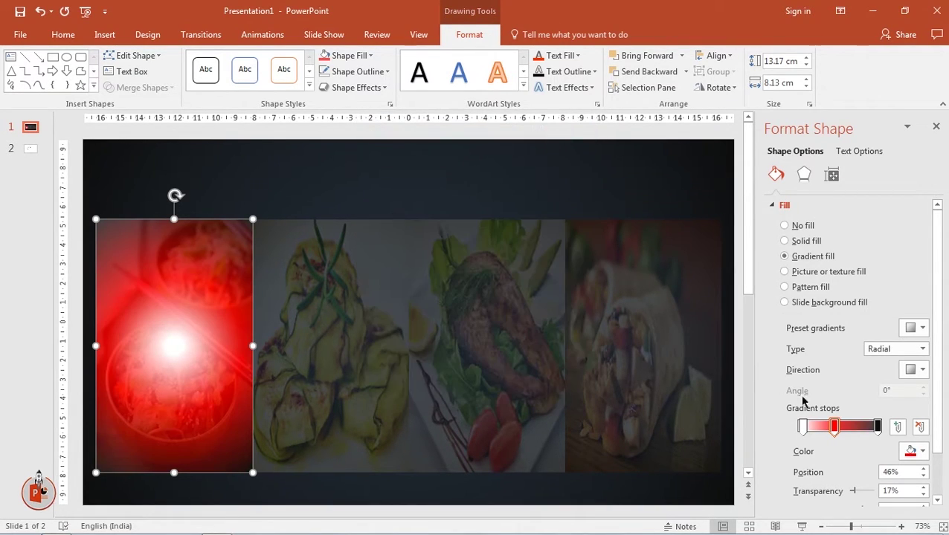
pyautogui.click(875, 427)
pyautogui.click(915, 451)
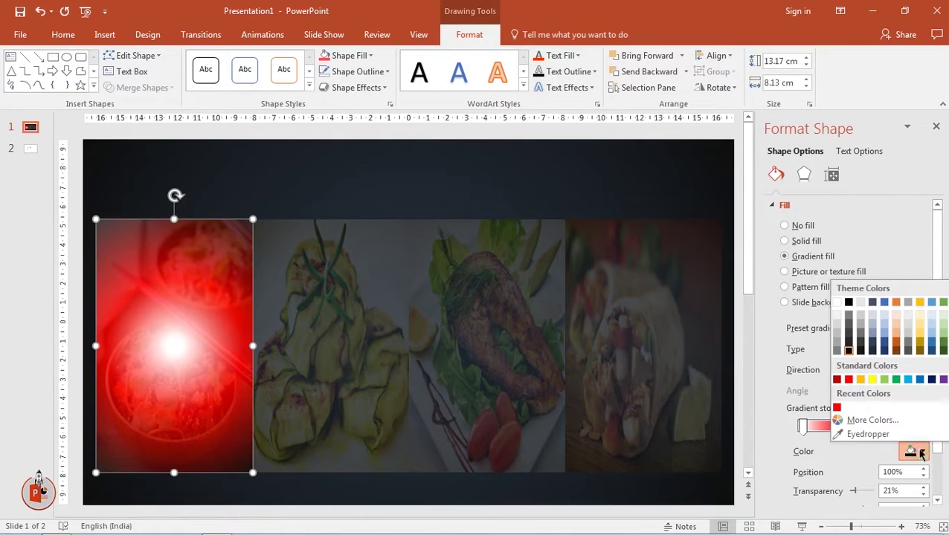
pyautogui.click(850, 305)
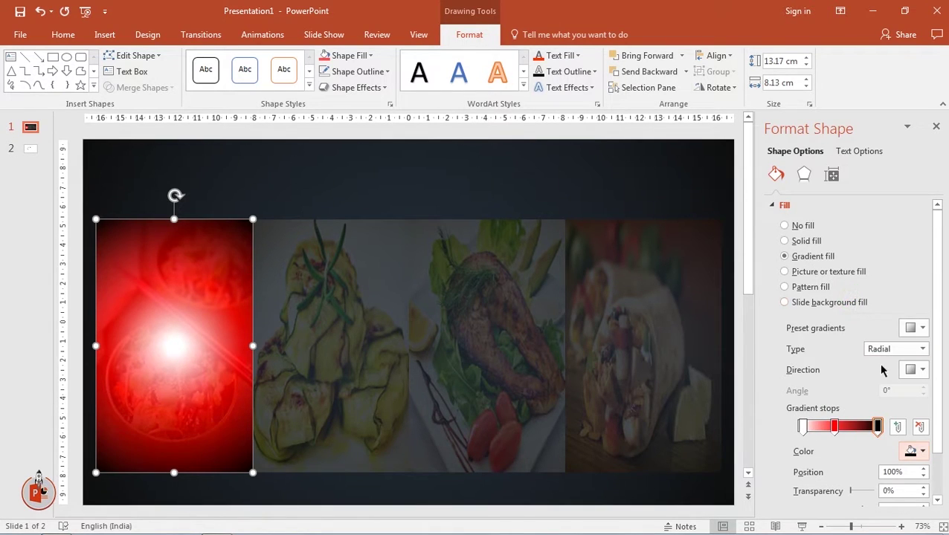
# Step: Switch the gradient from radial to Linear with the Linear Down direction
pyautogui.click(908, 350)
pyautogui.click(881, 365)
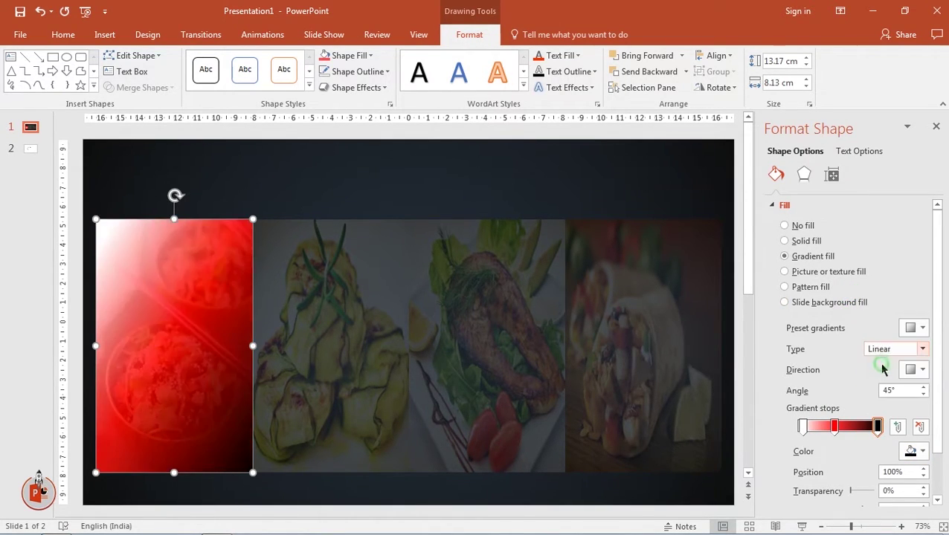
pyautogui.click(917, 369)
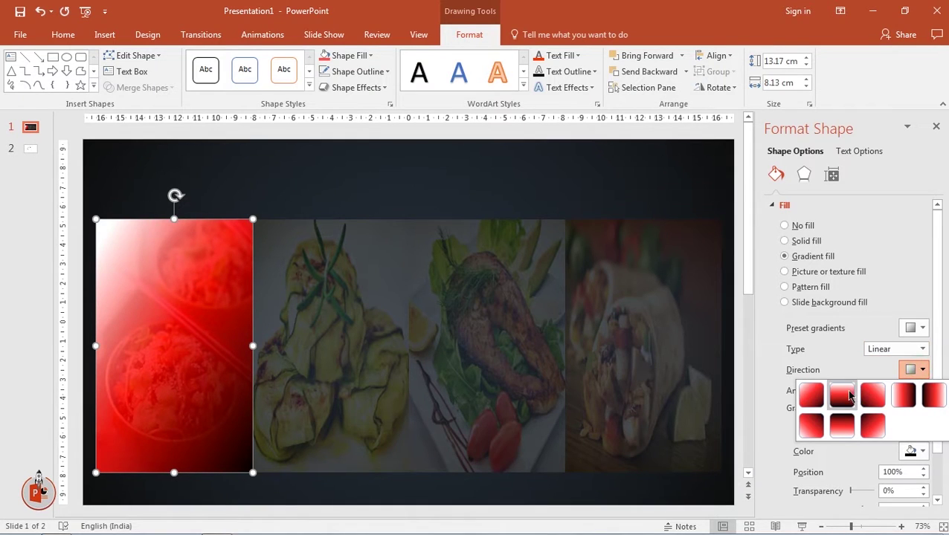
pyautogui.click(847, 394)
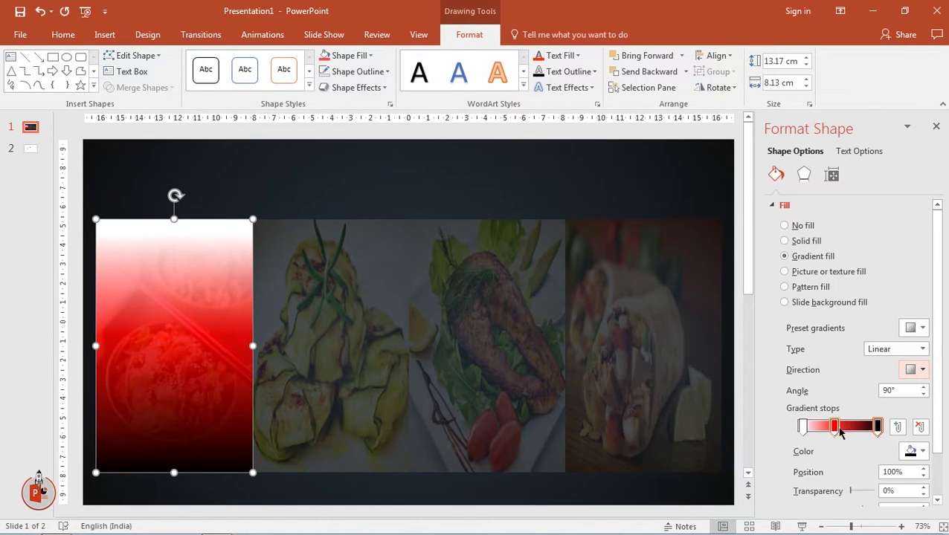
# Step: Position the stops (white 1%, red 21% and 66%, black 91%) and make white partly transparent
pyautogui.moveTo(835, 428); pyautogui.dragTo(815, 429)
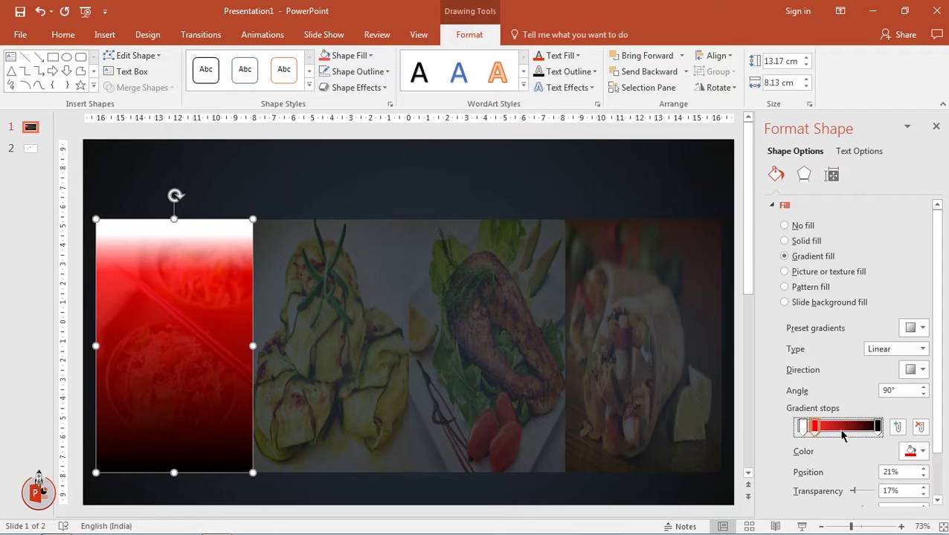
pyautogui.click(852, 427)
pyautogui.click(914, 452)
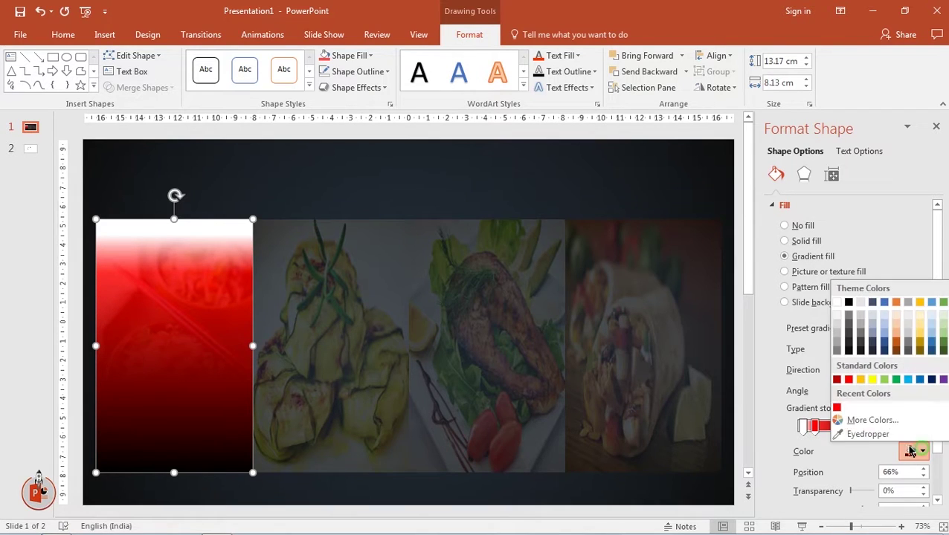
pyautogui.click(838, 408)
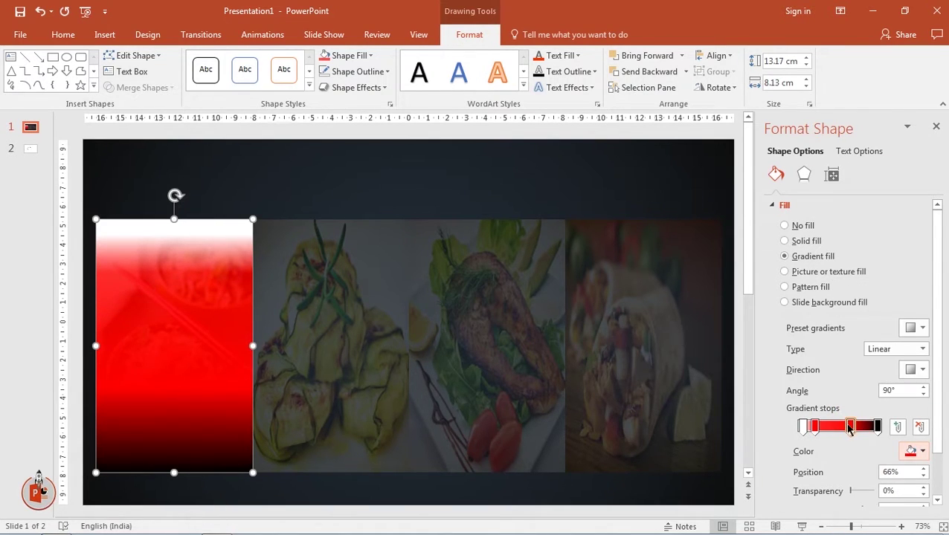
pyautogui.moveTo(878, 426); pyautogui.dragTo(860, 435)
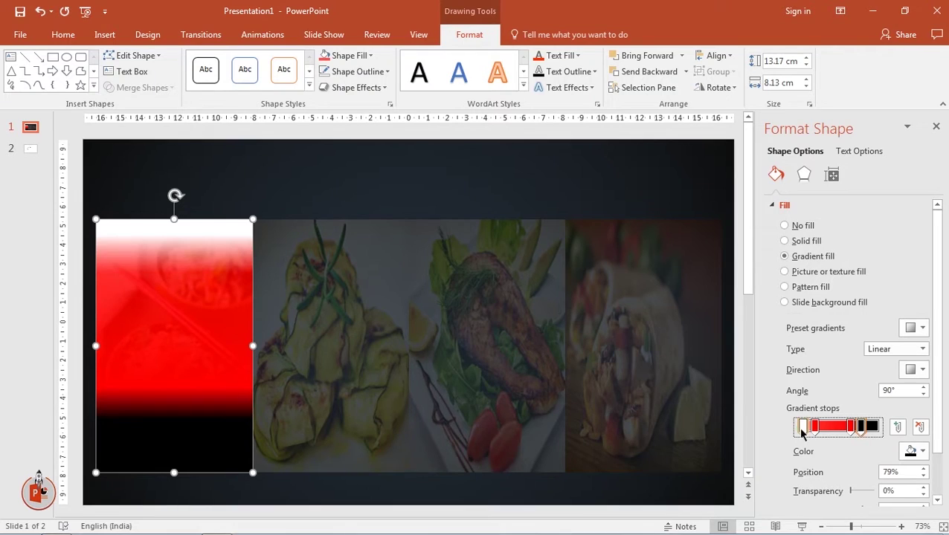
pyautogui.moveTo(802, 432); pyautogui.dragTo(798, 434)
pyautogui.moveTo(850, 491); pyautogui.dragTo(858, 496)
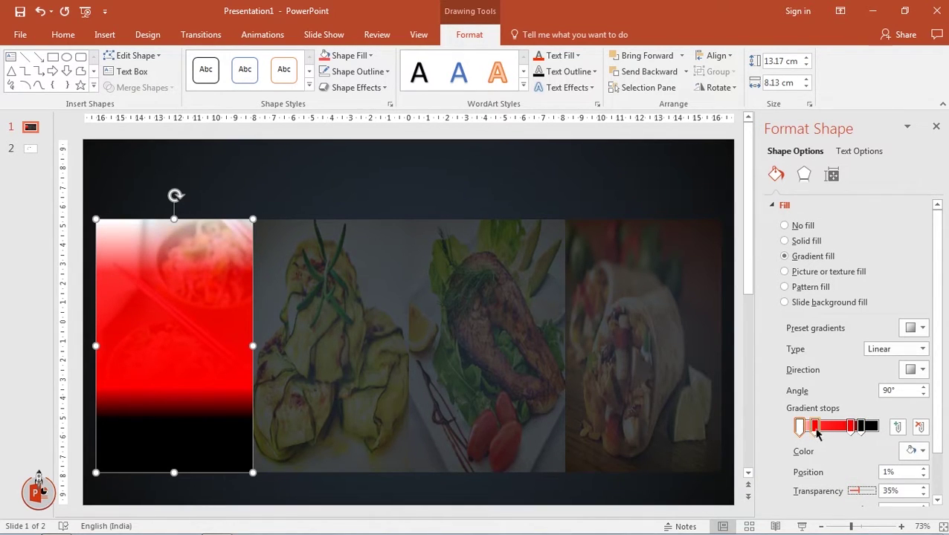
# Step: Tune stop transparencies: black 32% moved to 84%, and the 21% red stop at 60%
pyautogui.click(816, 435)
pyautogui.moveTo(853, 490); pyautogui.dragTo(860, 496)
pyautogui.click(850, 426)
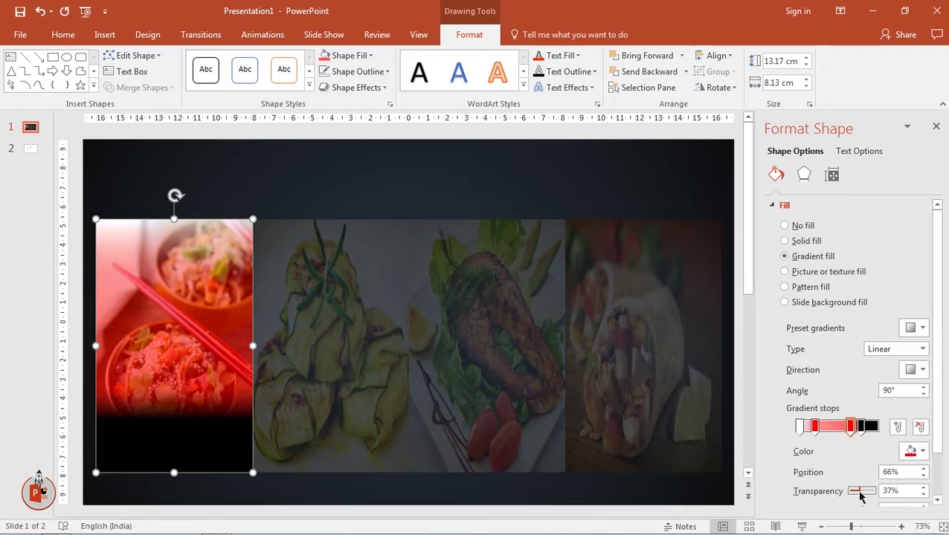
pyautogui.click(861, 427)
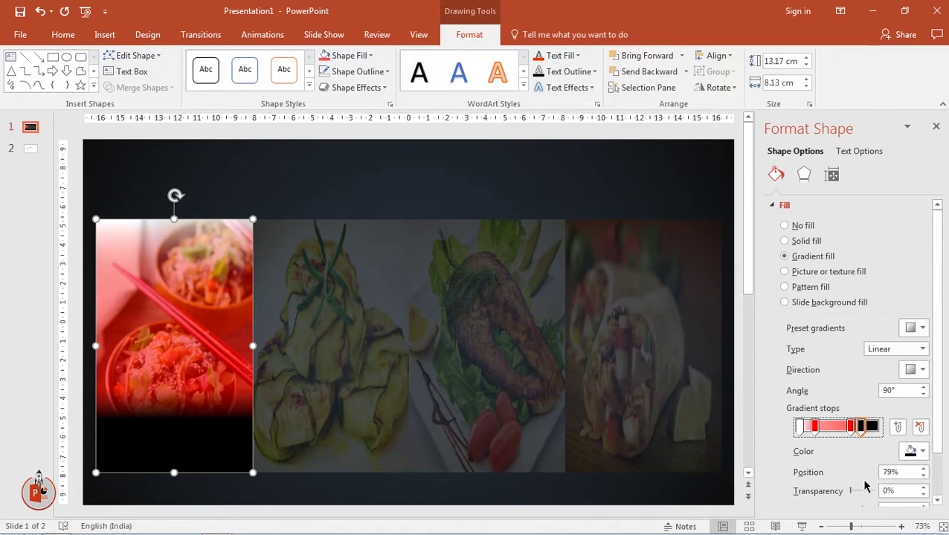
pyautogui.moveTo(851, 494); pyautogui.dragTo(860, 498)
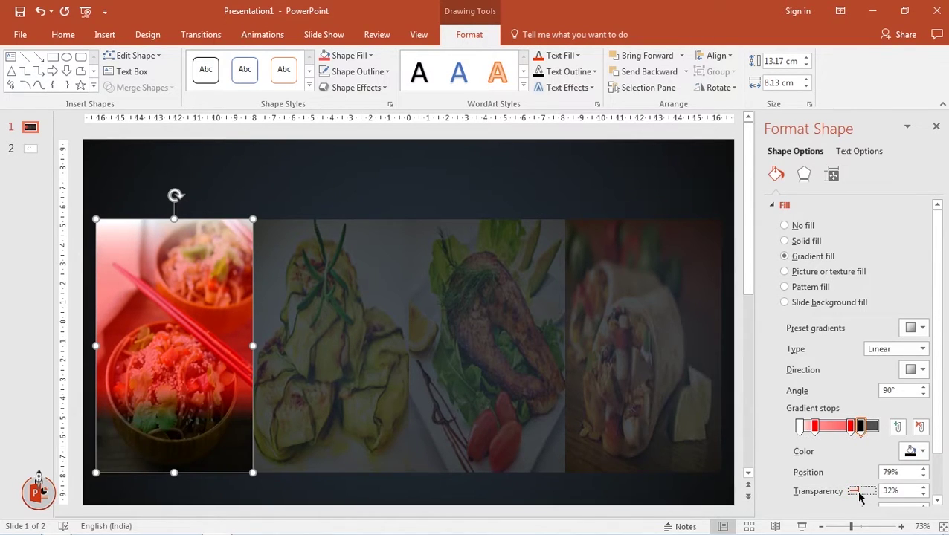
pyautogui.moveTo(861, 428); pyautogui.dragTo(846, 429)
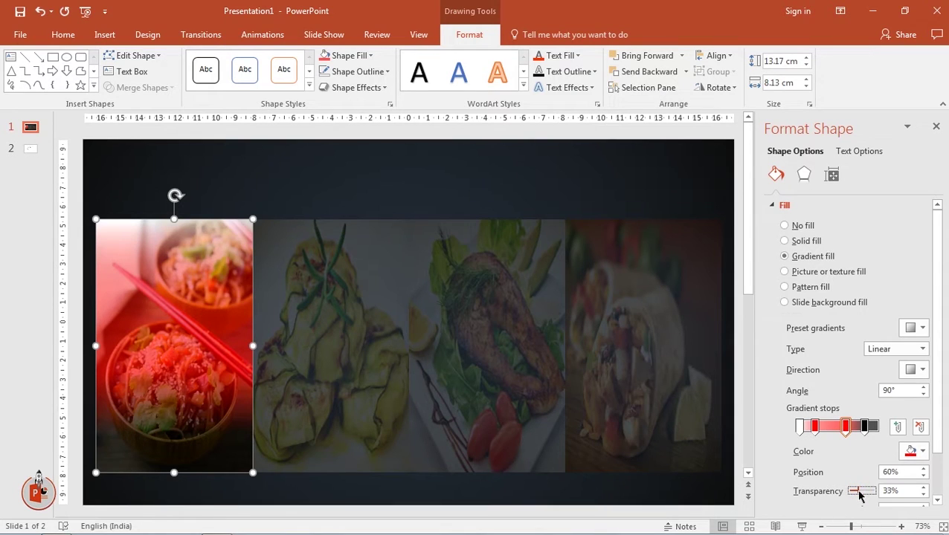
pyautogui.moveTo(859, 496); pyautogui.dragTo(862, 496)
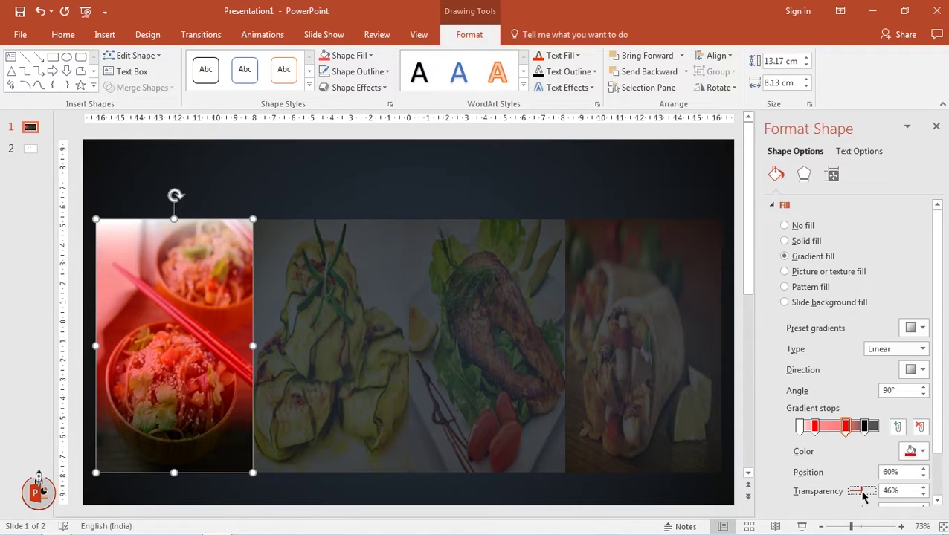
pyautogui.click(816, 433)
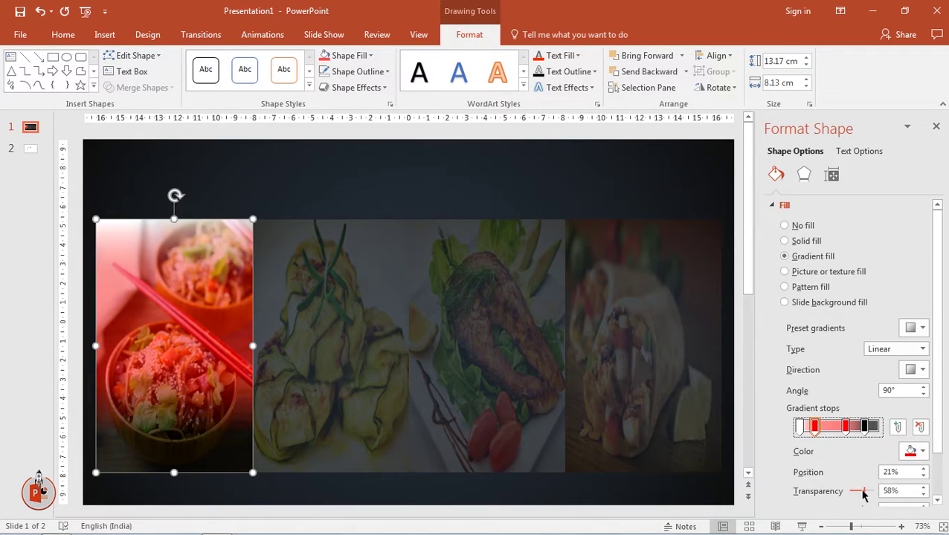
pyautogui.moveTo(862, 496); pyautogui.dragTo(861, 497)
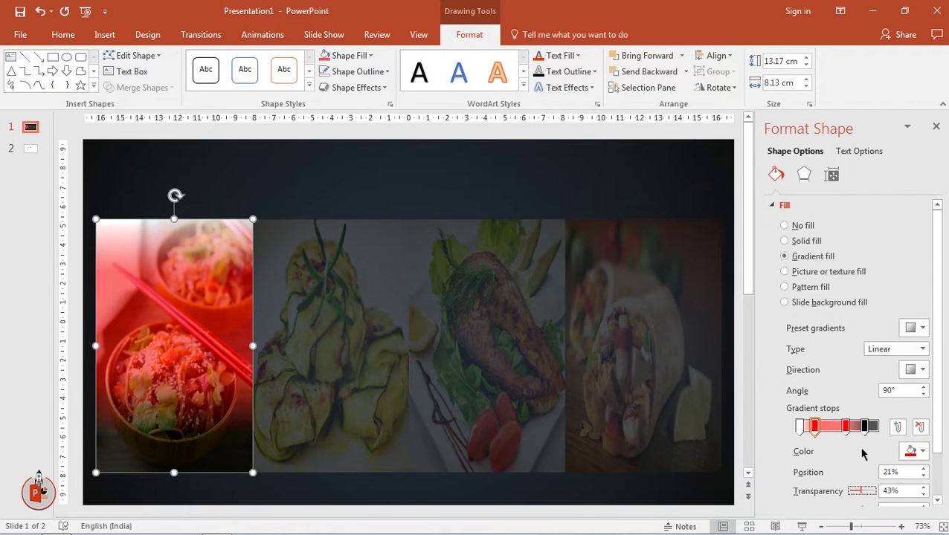
# Step: Darken the other three panels' overlays by setting their gradient stops to 10% and 12% transparency
pyautogui.click(935, 128)
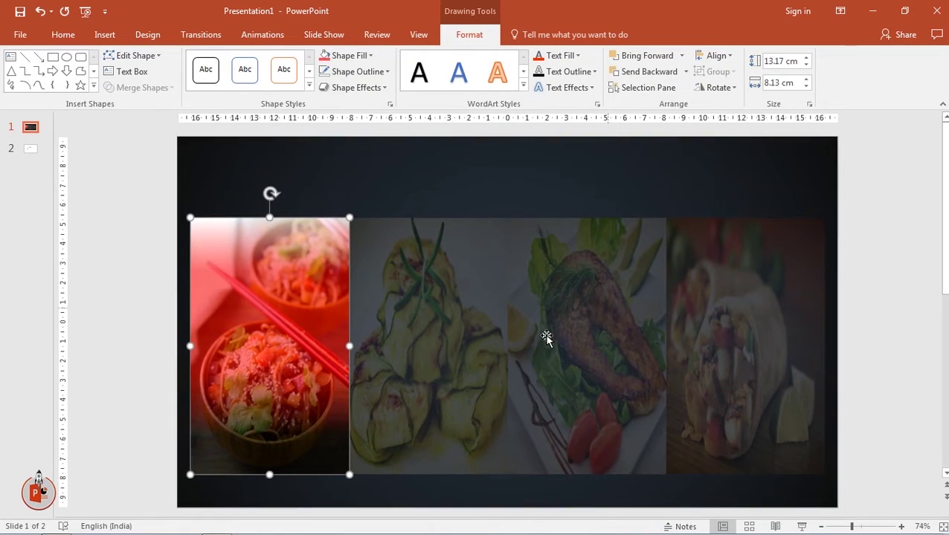
pyautogui.click(449, 366)
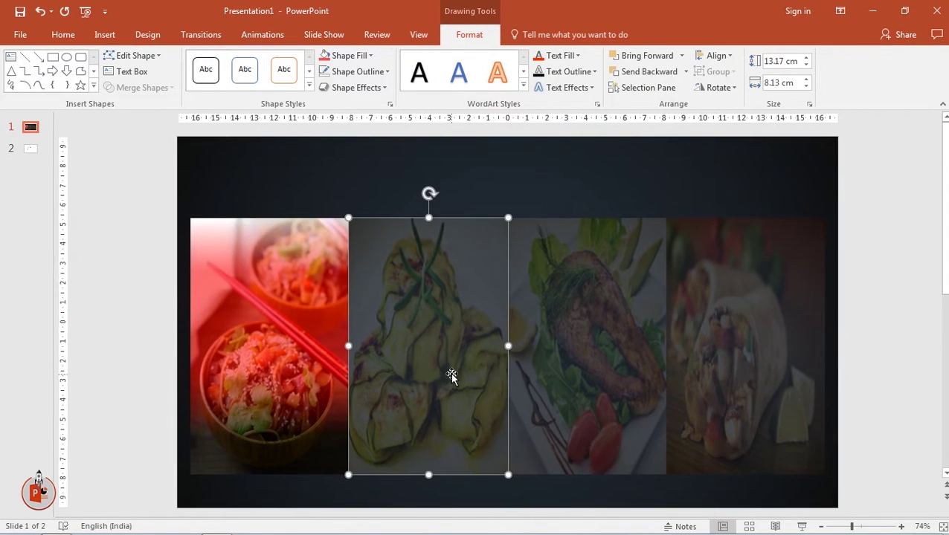
pyautogui.keyDown('shift'); pyautogui.click(572, 346); pyautogui.keyUp('shift')
pyautogui.keyDown('shift'); pyautogui.click(699, 351); pyautogui.keyUp('shift')
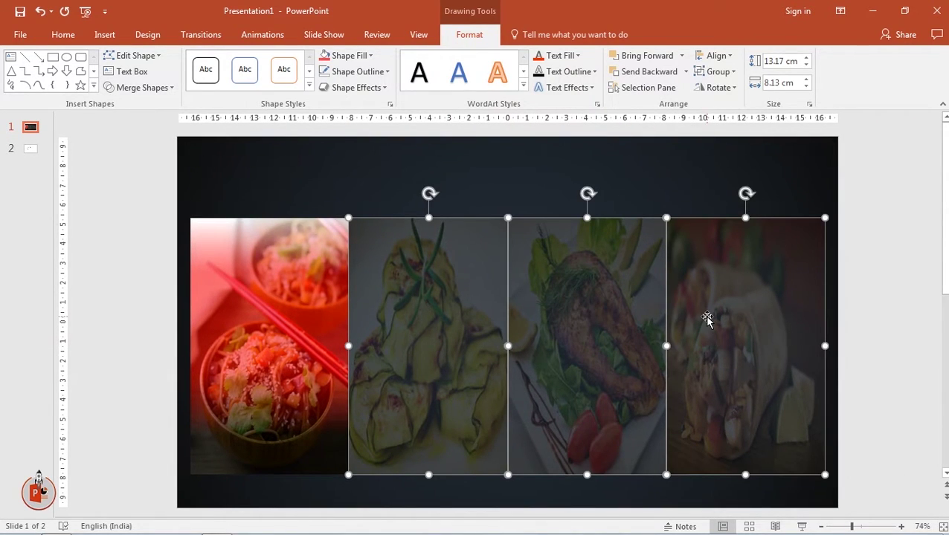
pyautogui.rightClick(705, 320)
pyautogui.click(751, 503)
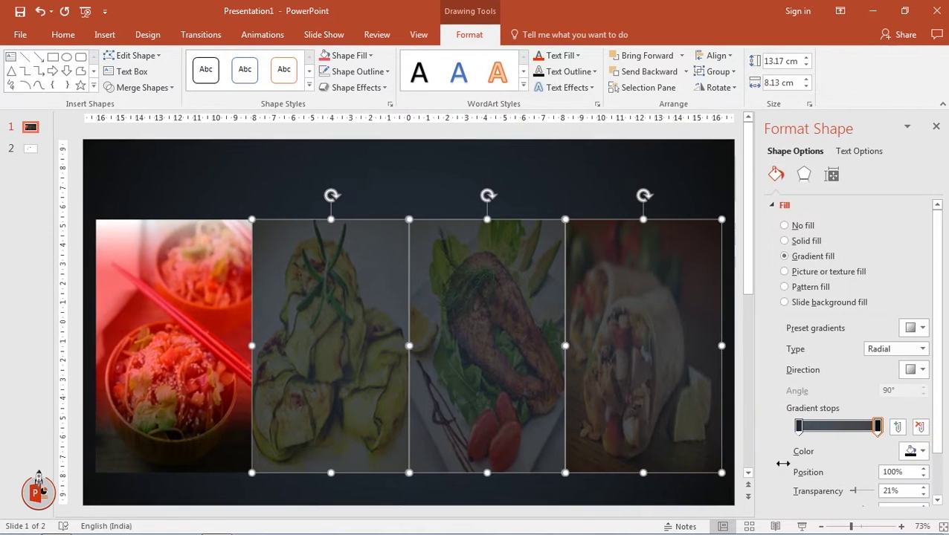
pyautogui.click(800, 428)
pyautogui.moveTo(853, 492); pyautogui.dragTo(853, 497)
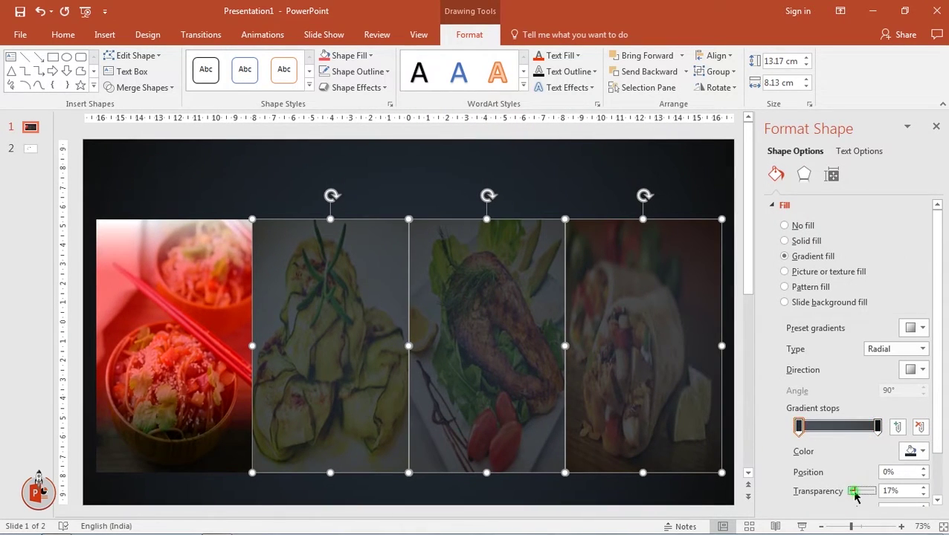
pyautogui.click(878, 428)
pyautogui.moveTo(853, 497); pyautogui.dragTo(855, 497)
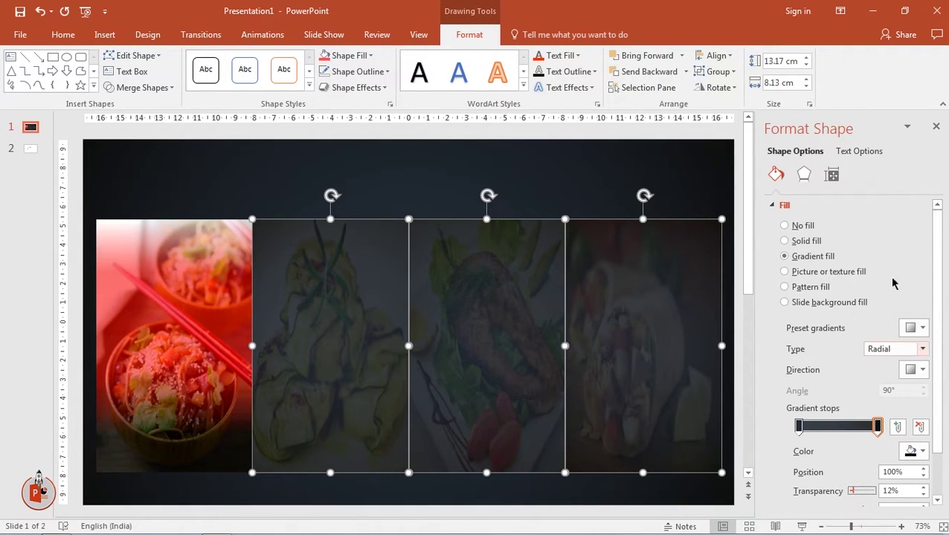
pyautogui.click(936, 126)
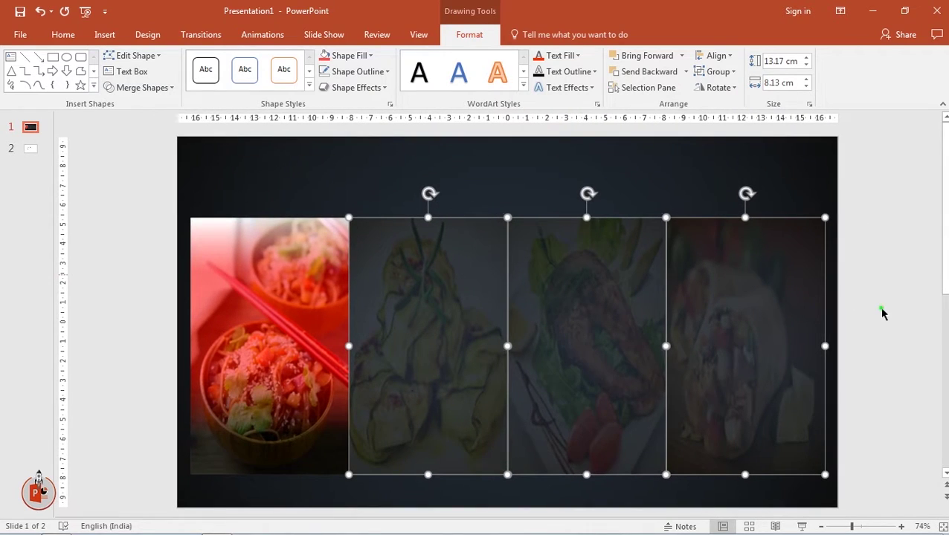
pyautogui.press('Escape')
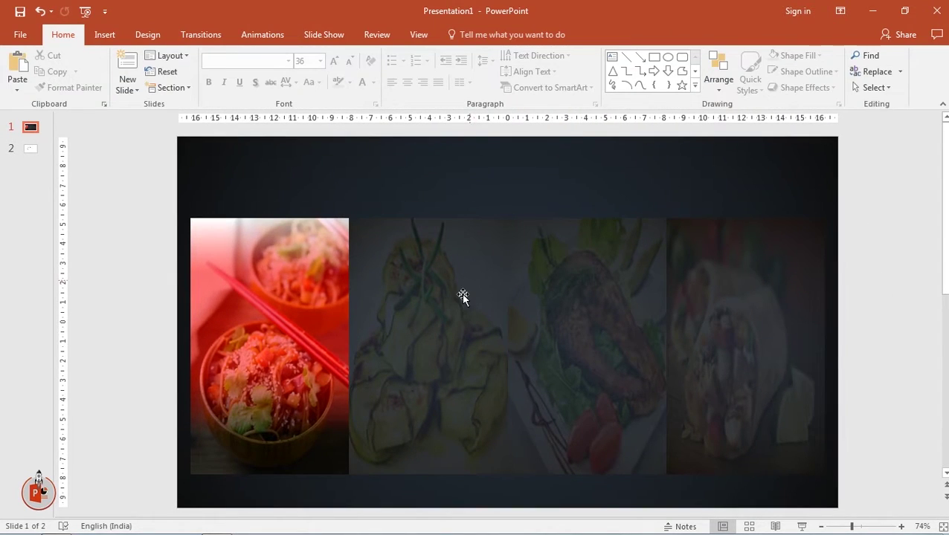
# Step: Duplicate the red-tinted noodle overlay and place the copy over the second, zucchini panel
pyautogui.click(297, 265)
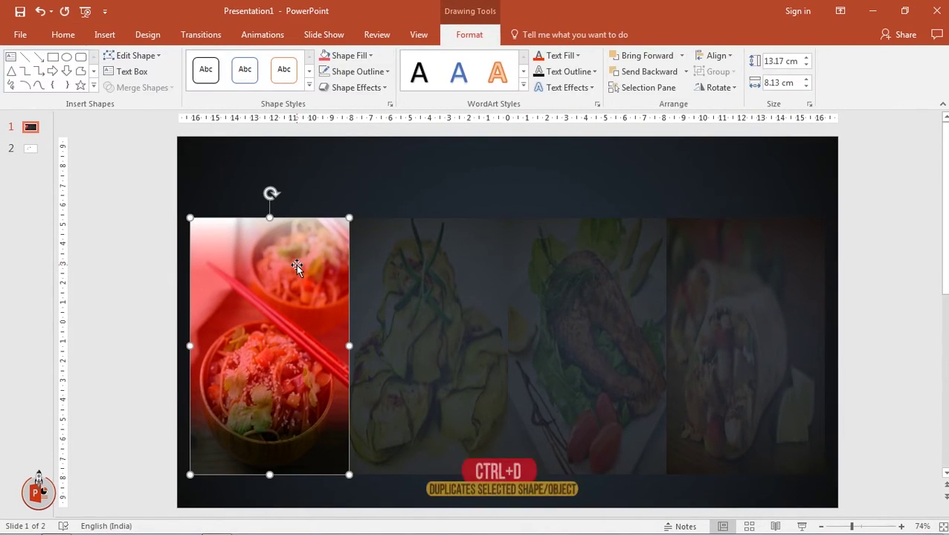
pyautogui.hotkey('ctrl', 'd')
pyautogui.moveTo(348, 276); pyautogui.dragTo(410, 273)
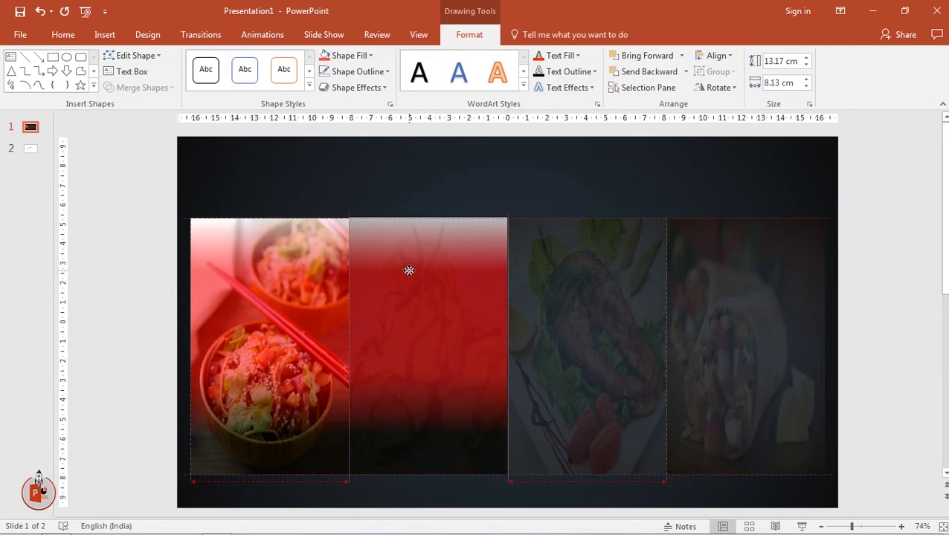
pyautogui.moveTo(409, 274); pyautogui.dragTo(408, 275)
pyautogui.keyDown('ctrl'); pyautogui.scroll(5, 406, 270); pyautogui.keyUp('ctrl')
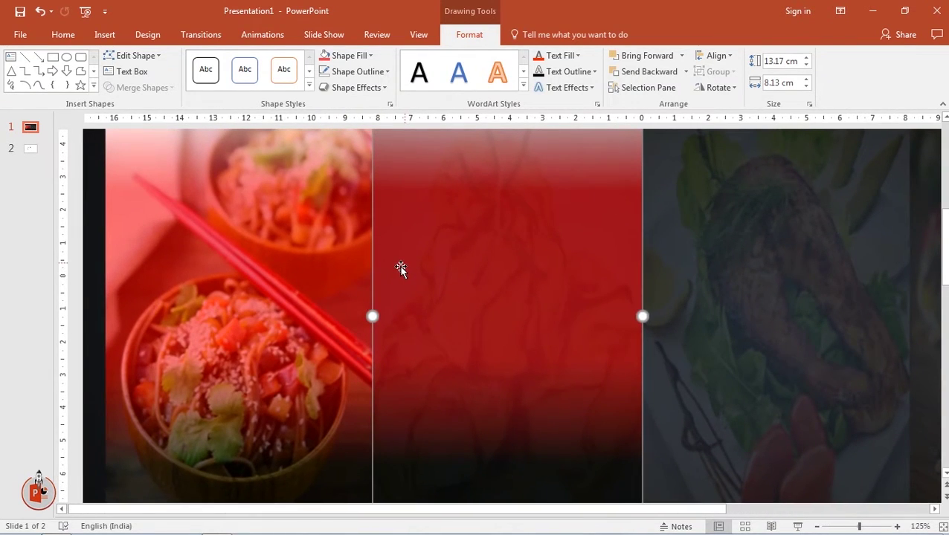
pyautogui.keyDown('ctrl'); pyautogui.scroll(-5, 401, 272); pyautogui.keyUp('ctrl')
pyautogui.click(349, 180)
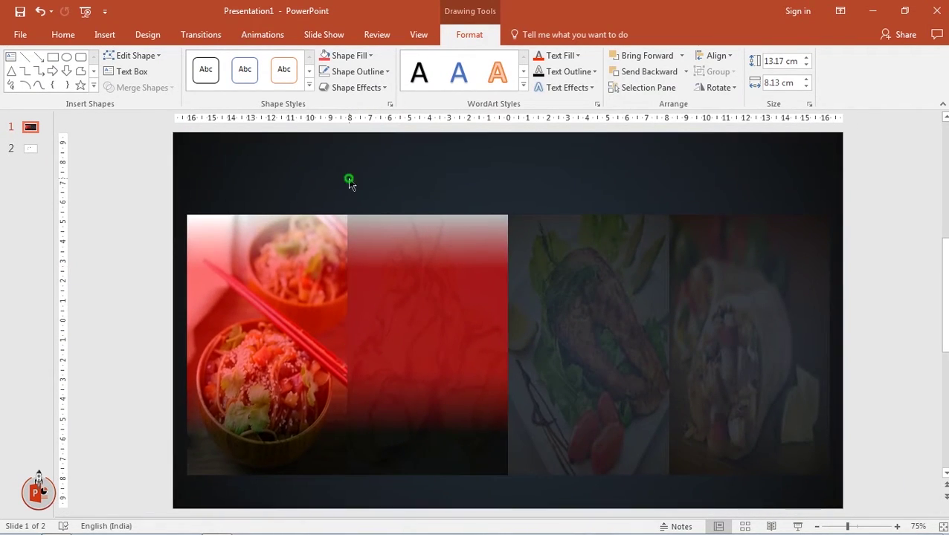
pyautogui.click(105, 34)
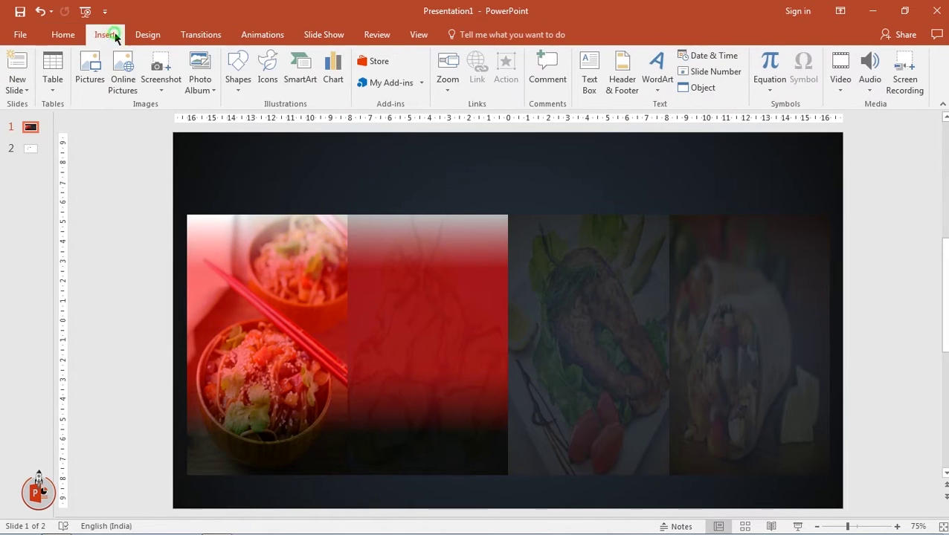
# Step: Subtract a tilted rectangle from the red overlay copy and move the slanted wedge onto the noodle photo
pyautogui.click(238, 74)
pyautogui.click(274, 120)
pyautogui.moveTo(253, 156); pyautogui.dragTo(434, 510)
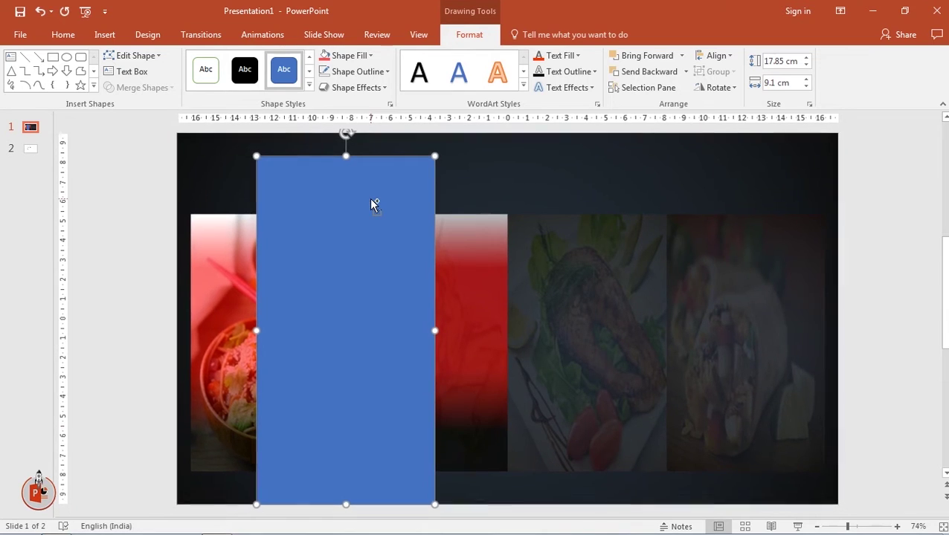
pyautogui.moveTo(346, 135); pyautogui.dragTo(291, 151)
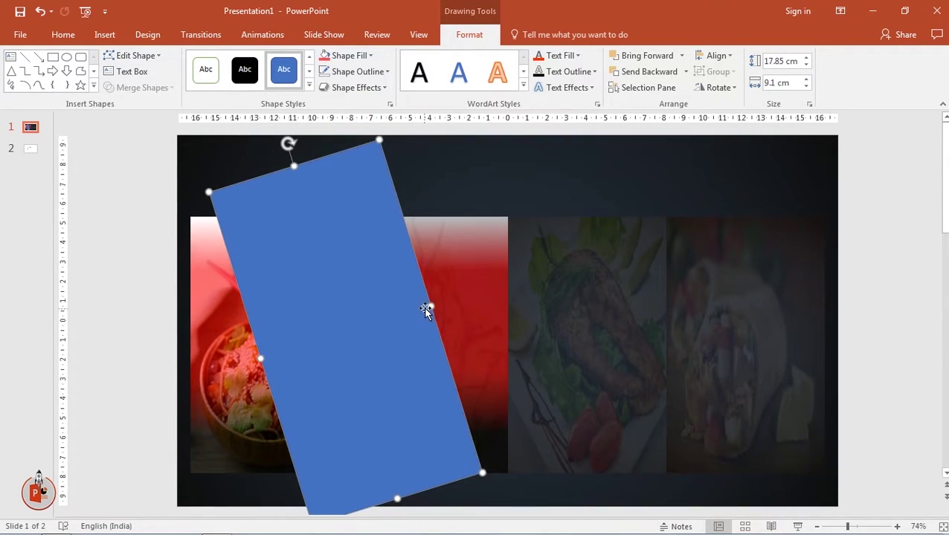
pyautogui.moveTo(431, 305); pyautogui.dragTo(423, 313)
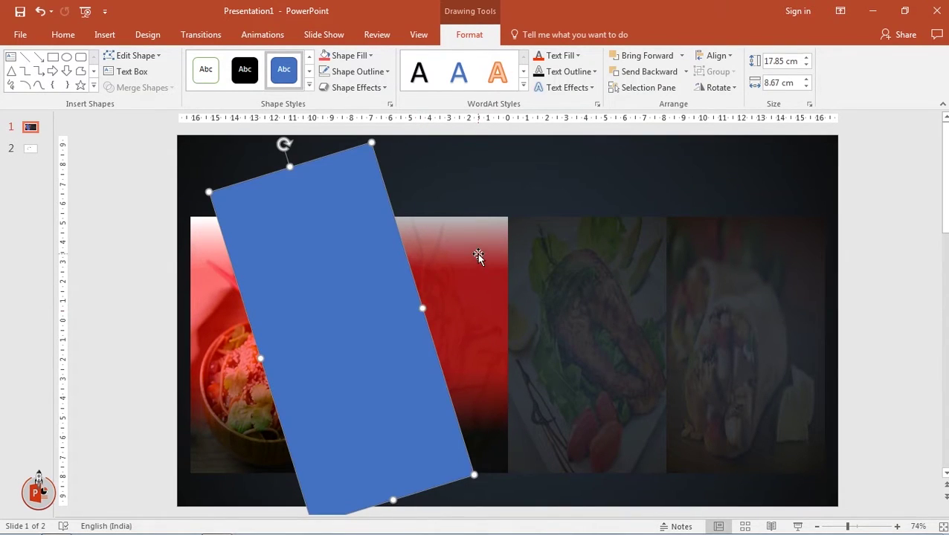
pyautogui.keyDown('shift'); pyautogui.click(477, 256); pyautogui.keyUp('shift')
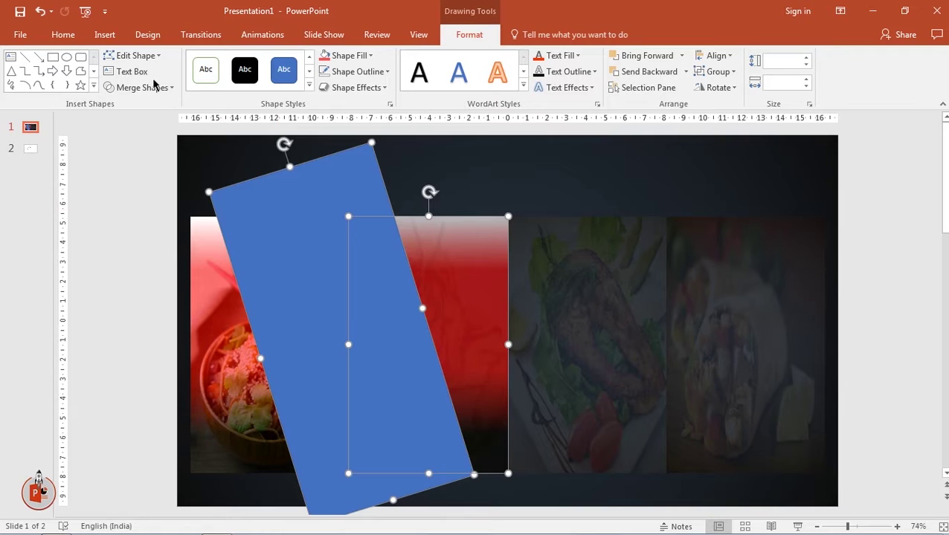
pyautogui.click(151, 88)
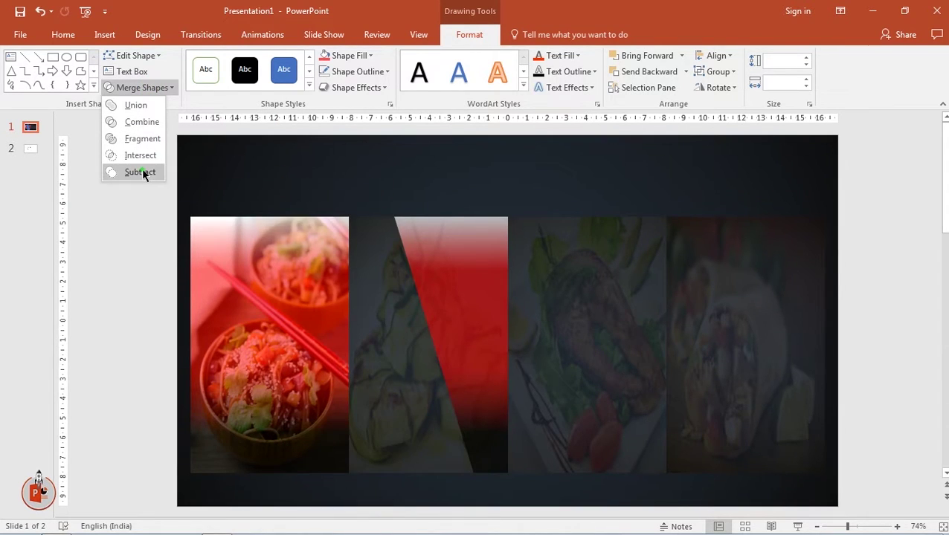
pyautogui.click(144, 172)
pyautogui.moveTo(449, 279); pyautogui.dragTo(285, 279)
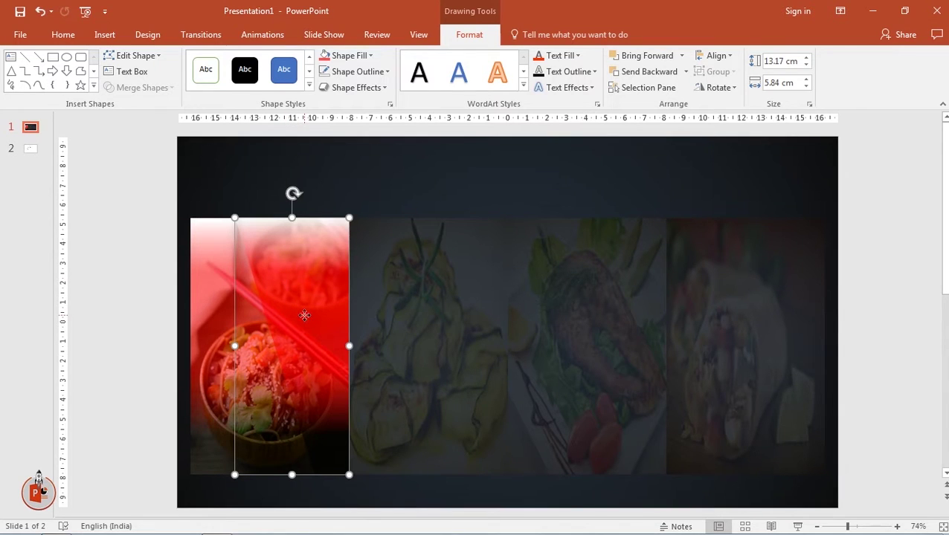
# Step: Delete the wedge's extra dark gradient stops and make both remaining stops white
pyautogui.rightClick(303, 315)
pyautogui.click(316, 307)
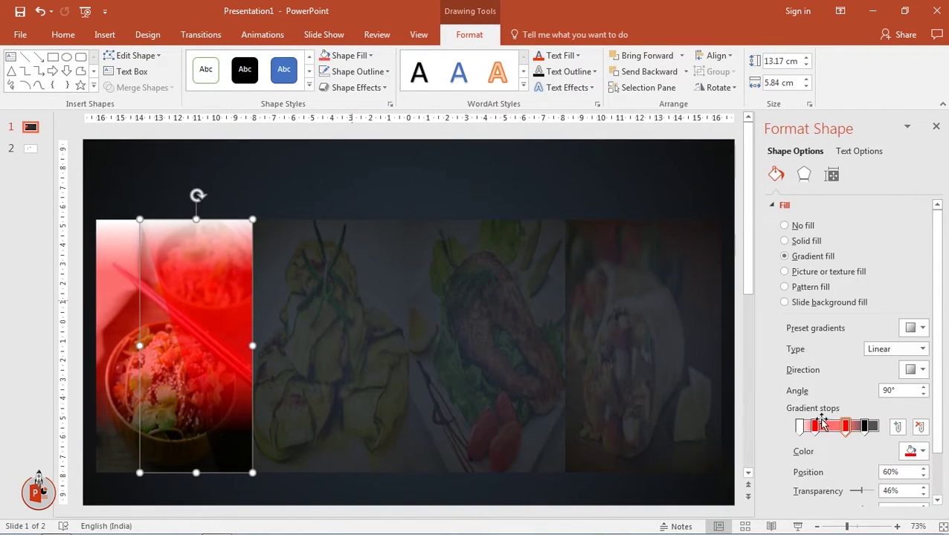
pyautogui.click(867, 426)
pyautogui.click(919, 427)
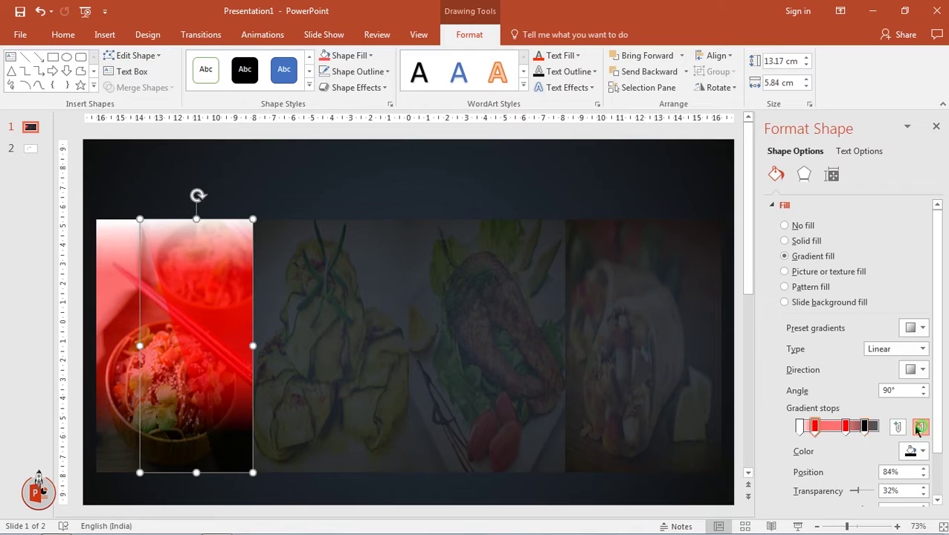
pyautogui.click(919, 426)
pyautogui.click(847, 426)
pyautogui.click(919, 427)
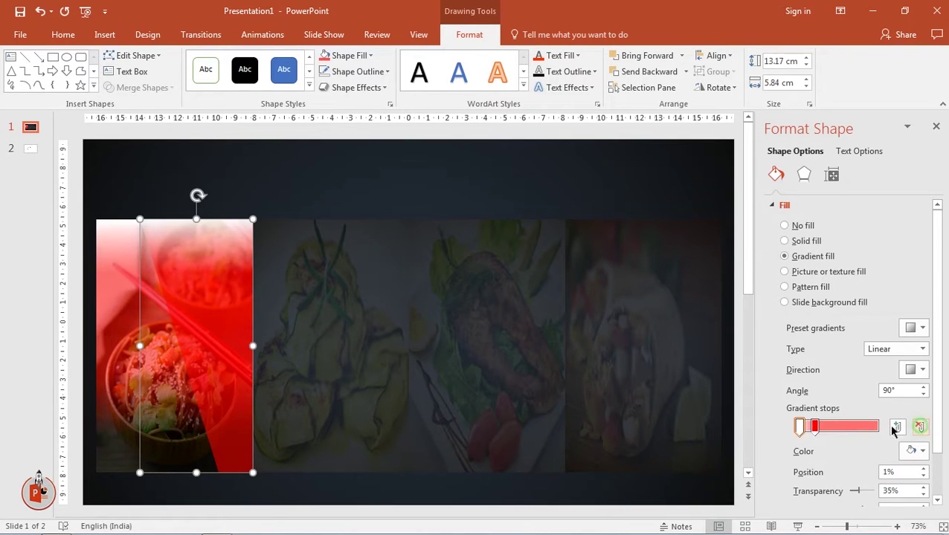
pyautogui.click(914, 451)
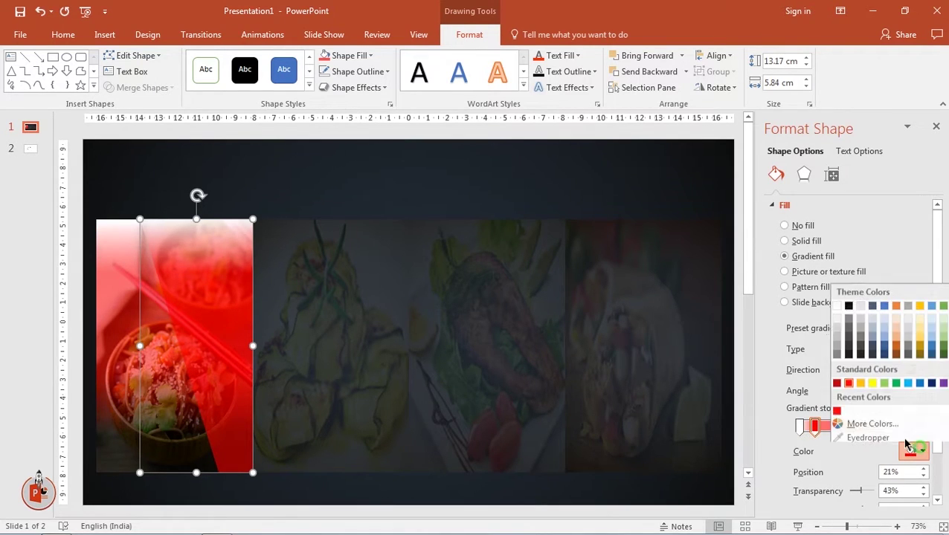
pyautogui.click(836, 306)
pyautogui.click(801, 426)
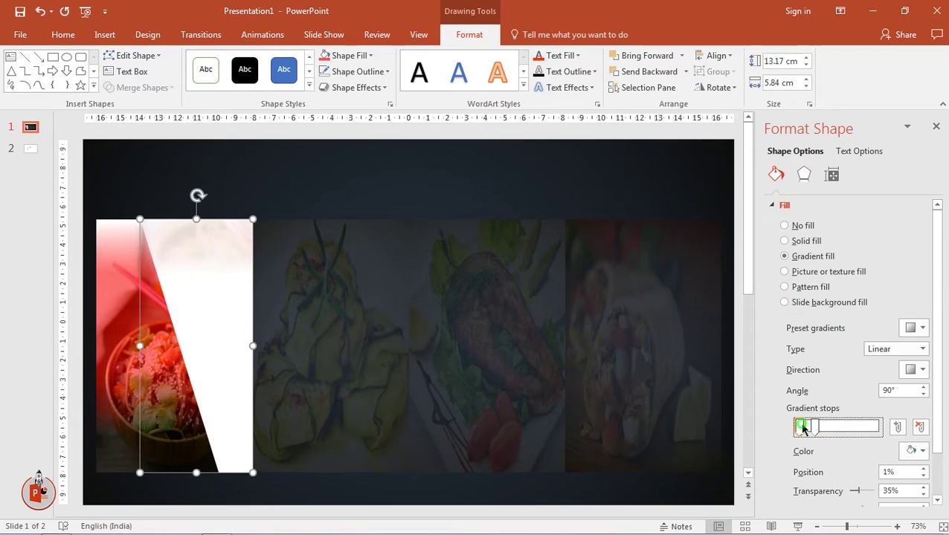
pyautogui.click(916, 451)
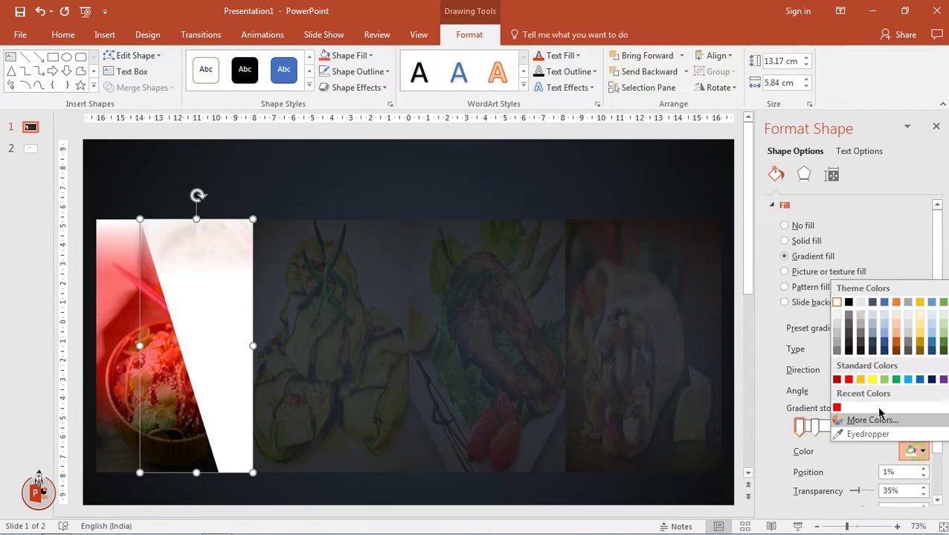
pyautogui.click(837, 302)
# Step: Move the second stop to 57% at 100% transparency and give the first stop 29%
pyautogui.moveTo(816, 429); pyautogui.dragTo(836, 428)
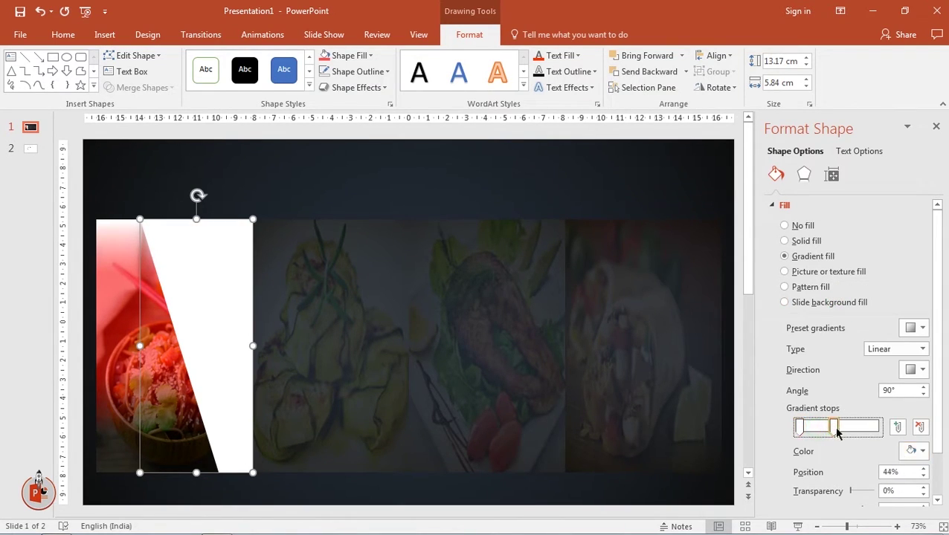
pyautogui.moveTo(852, 495); pyautogui.dragTo(878, 494)
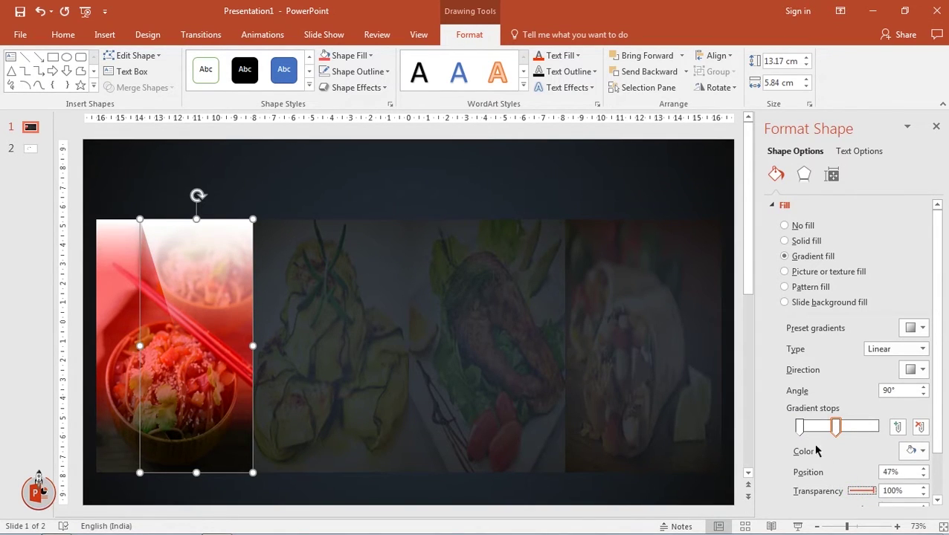
pyautogui.moveTo(836, 428); pyautogui.dragTo(844, 429)
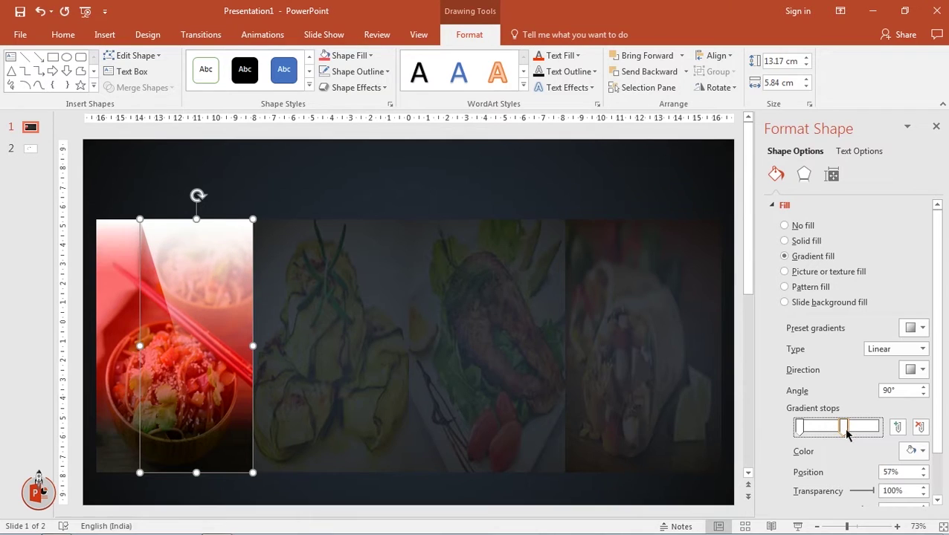
pyautogui.click(797, 428)
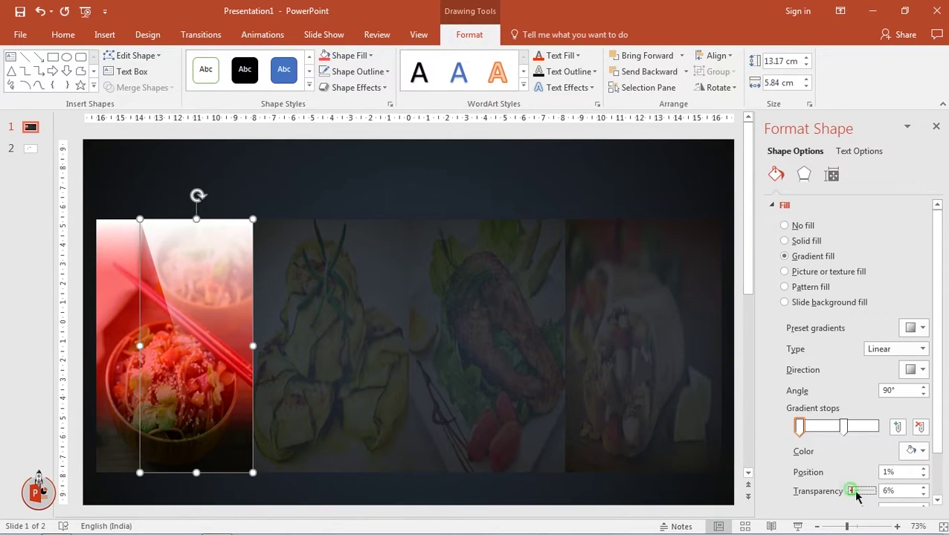
pyautogui.moveTo(852, 492); pyautogui.dragTo(859, 497)
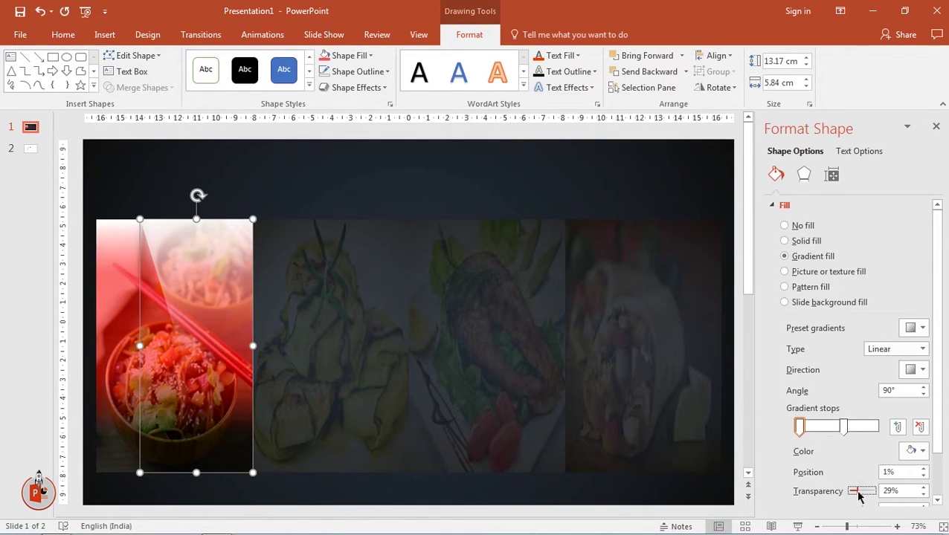
pyautogui.click(937, 128)
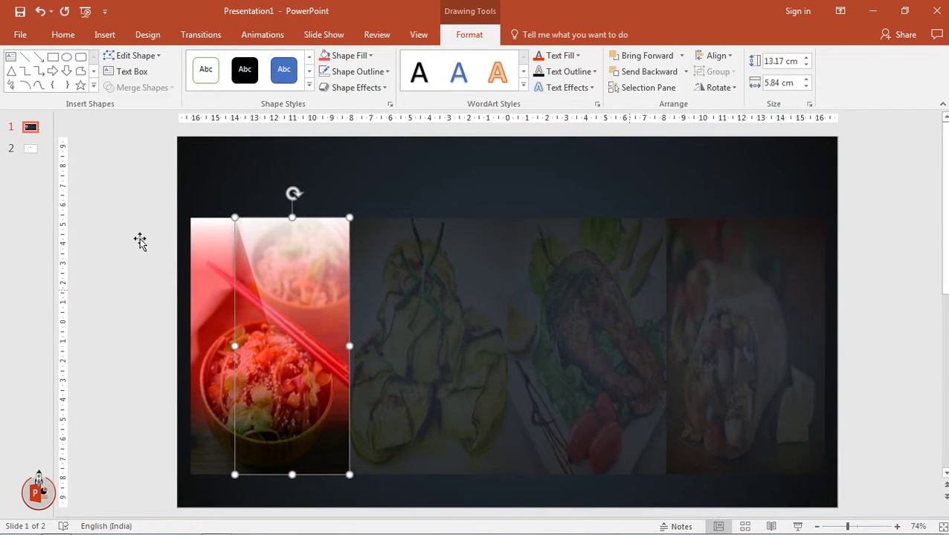
# Step: Duplicate the white wedge onto the zucchini, salmon and burrito panels
pyautogui.press('Escape')
pyautogui.click(296, 274)
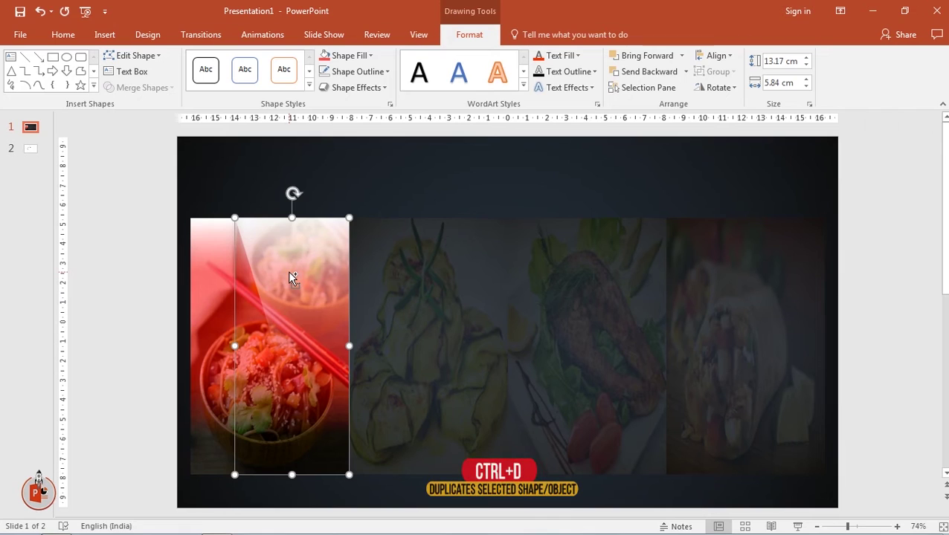
pyautogui.hotkey('ctrl', 'd')
pyautogui.moveTo(291, 277)
pyautogui.mouseDown()
pyautogui.moveTo(332, 266)
pyautogui.moveTo(434, 268)
pyautogui.mouseUp()
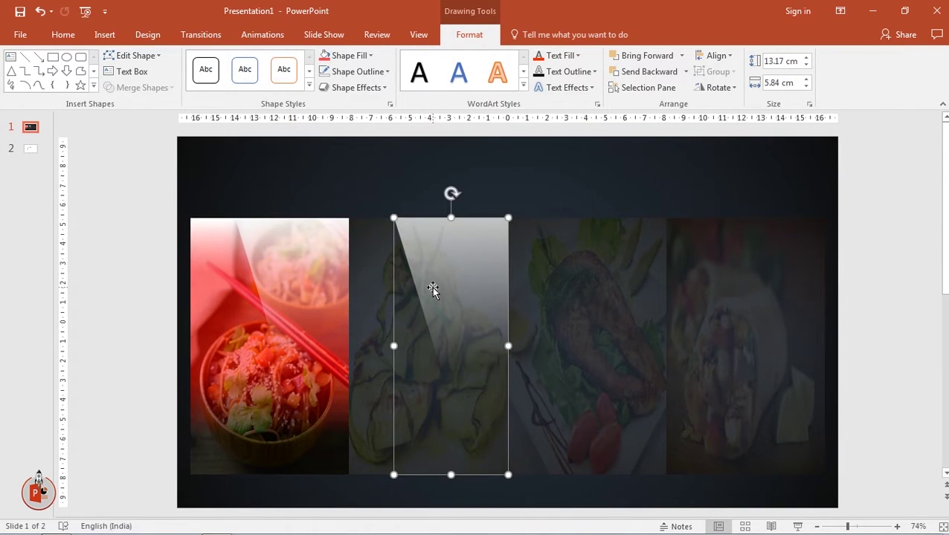
pyautogui.hotkey('ctrl', 'd')
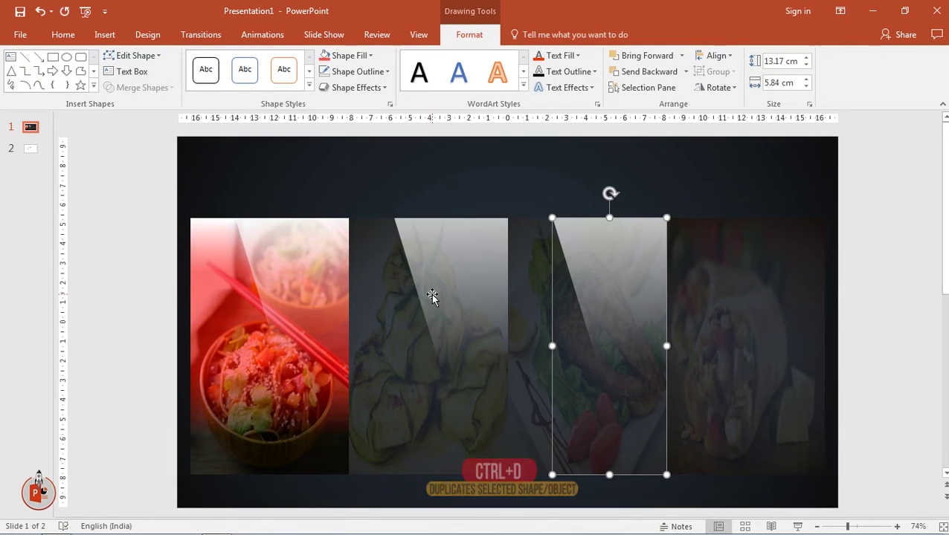
pyautogui.hotkey('ctrl', 'd')
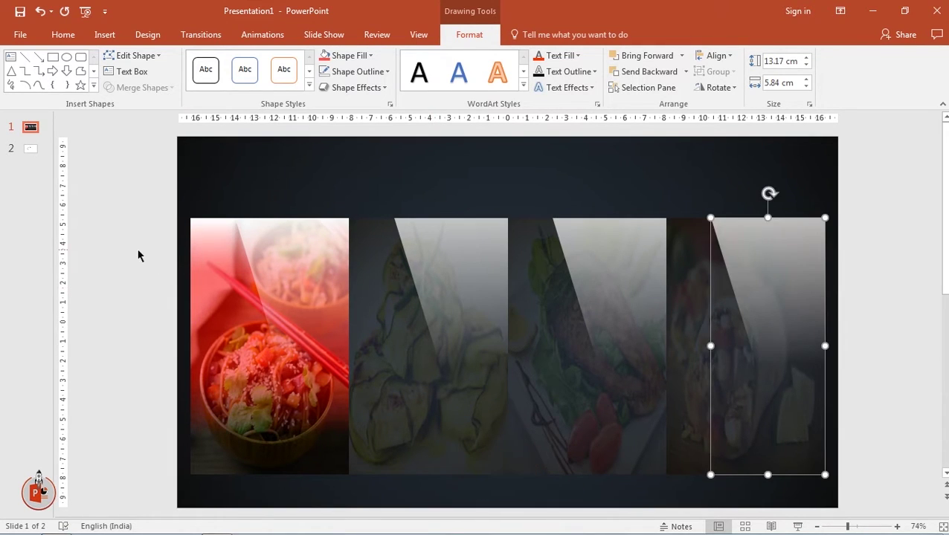
pyautogui.click(137, 254)
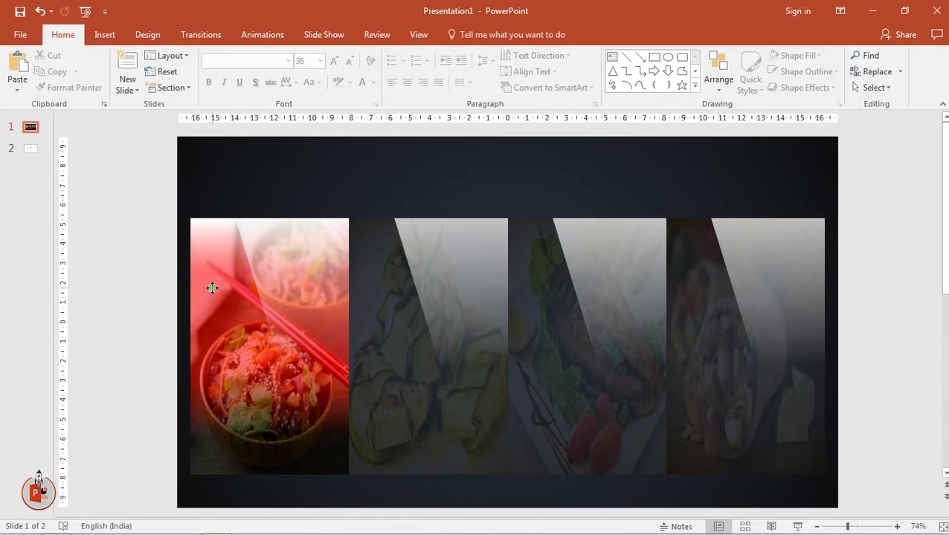
# Step: Group the noodle and second panels' photos with their slanted overlays
pyautogui.click(257, 269)
pyautogui.keyDown('shift'); pyautogui.click(267, 261); pyautogui.keyUp('shift')
pyautogui.rightClick(267, 257)
pyautogui.moveTo(302, 337)
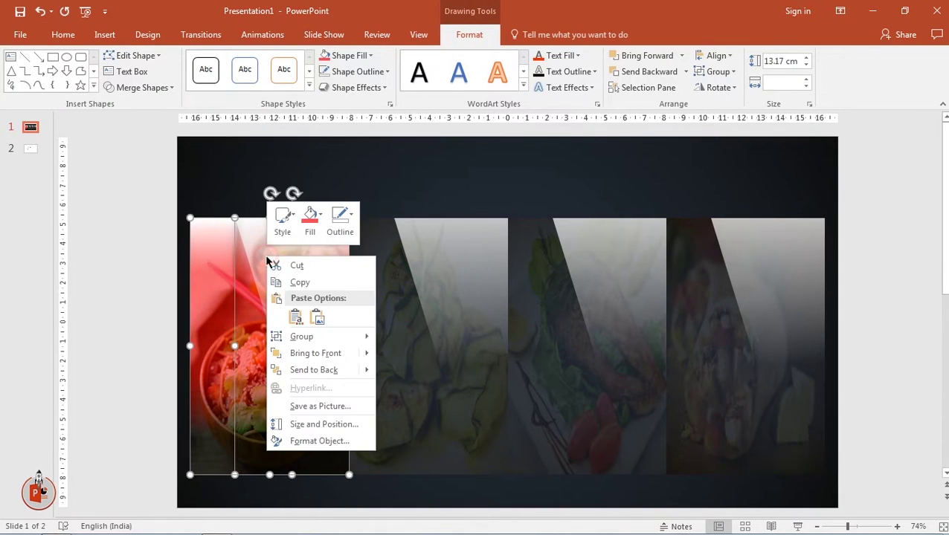
pyautogui.click(396, 345)
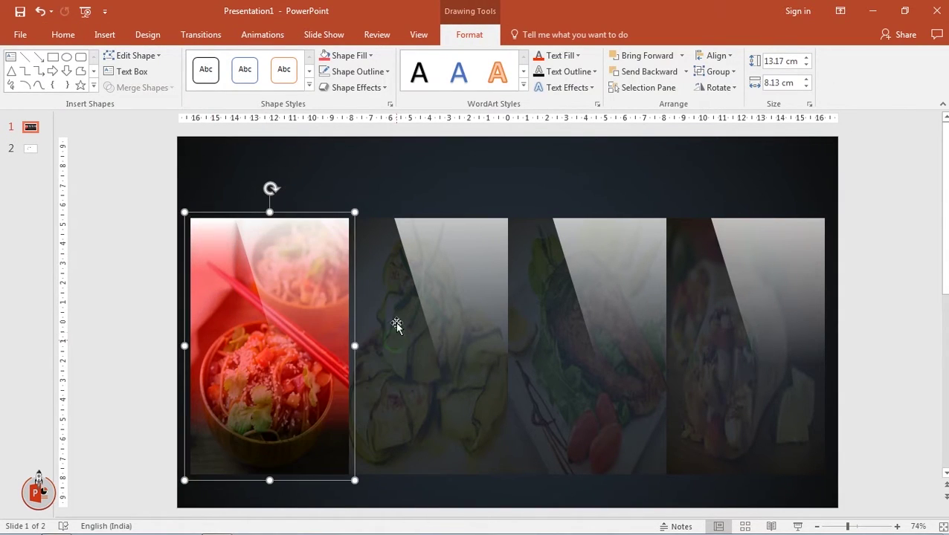
pyautogui.click(388, 293)
pyautogui.keyDown('shift'); pyautogui.click(434, 268); pyautogui.keyUp('shift')
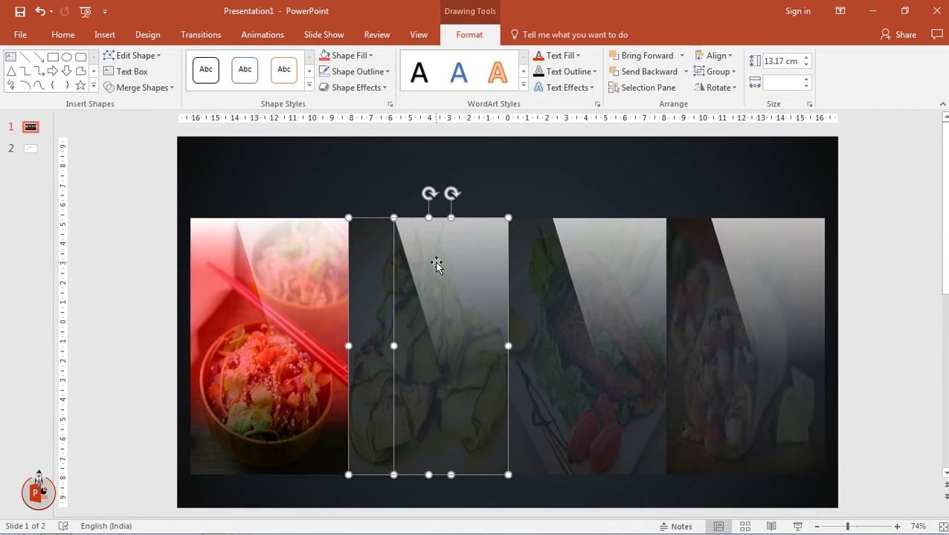
pyautogui.rightClick(436, 265)
pyautogui.click(569, 344)
# Step: Group the third and fourth panels' photos with their overlays
pyautogui.click(547, 298)
pyautogui.keyDown('shift'); pyautogui.click(620, 273); pyautogui.keyUp('shift')
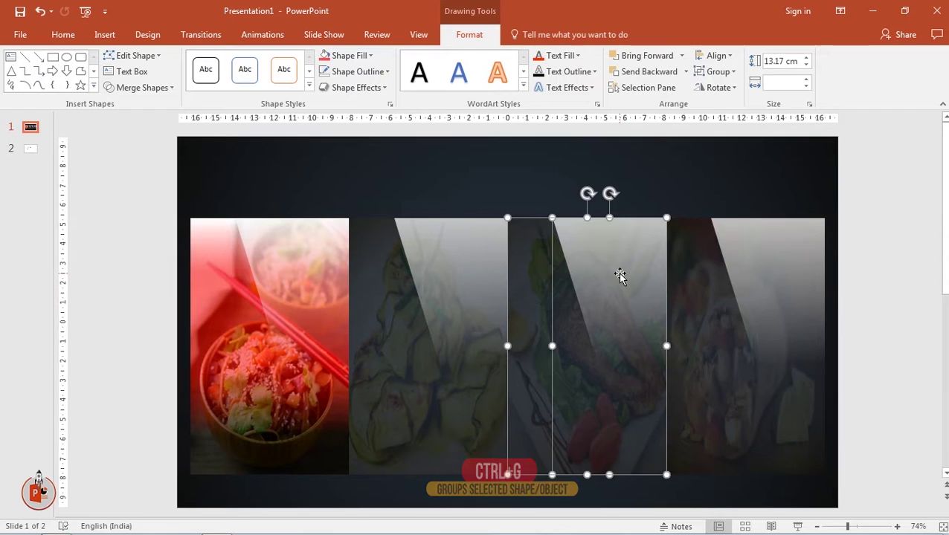
pyautogui.rightClick(619, 274)
pyautogui.click(751, 358)
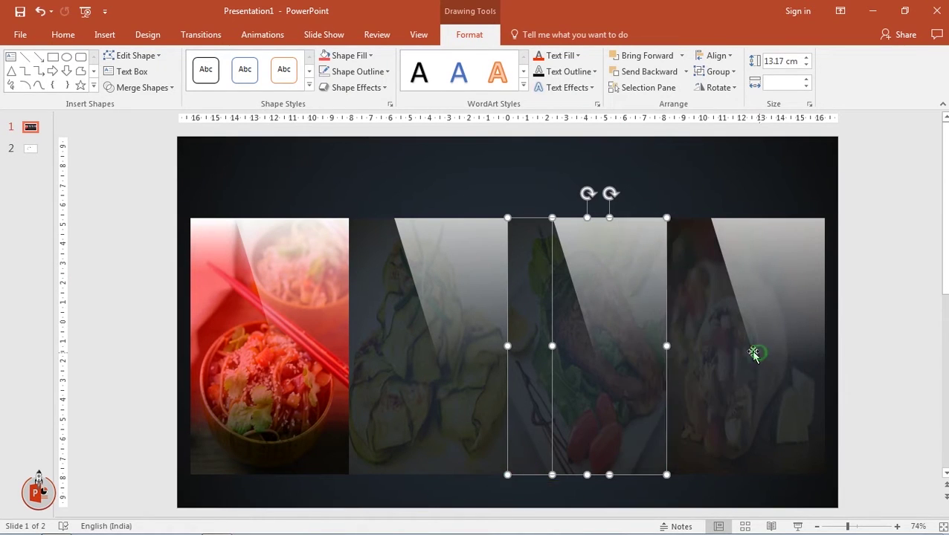
pyautogui.click(695, 318)
pyautogui.keyDown('shift'); pyautogui.click(756, 272); pyautogui.keyUp('shift')
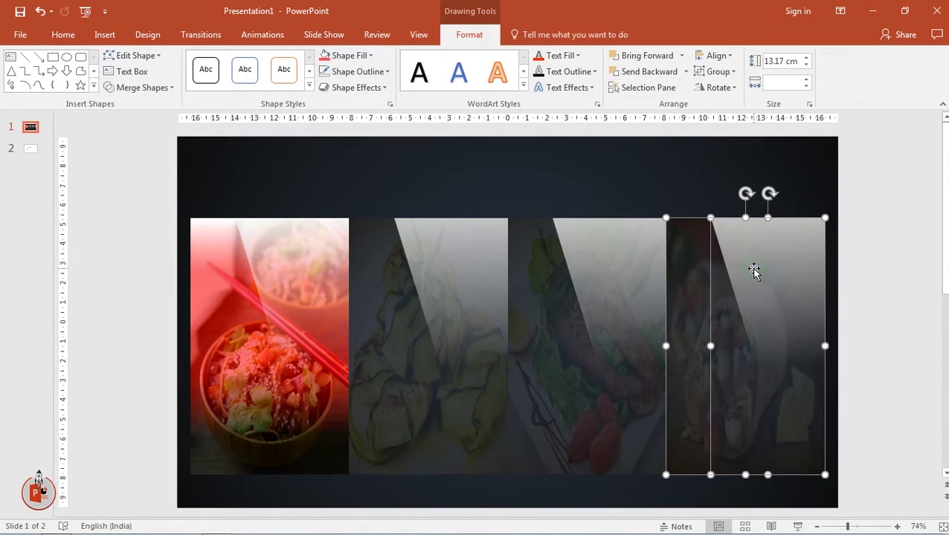
pyautogui.rightClick(754, 269)
pyautogui.click(881, 355)
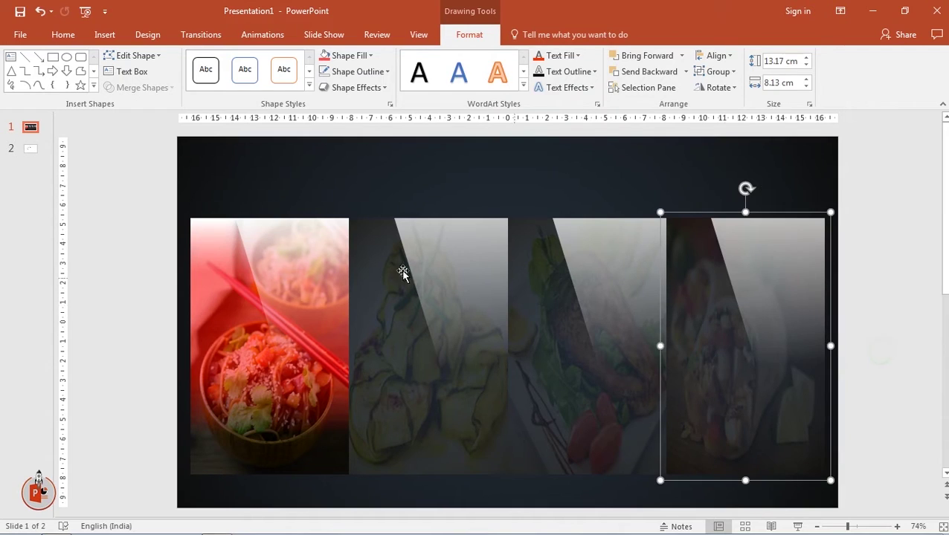
pyautogui.click(121, 251)
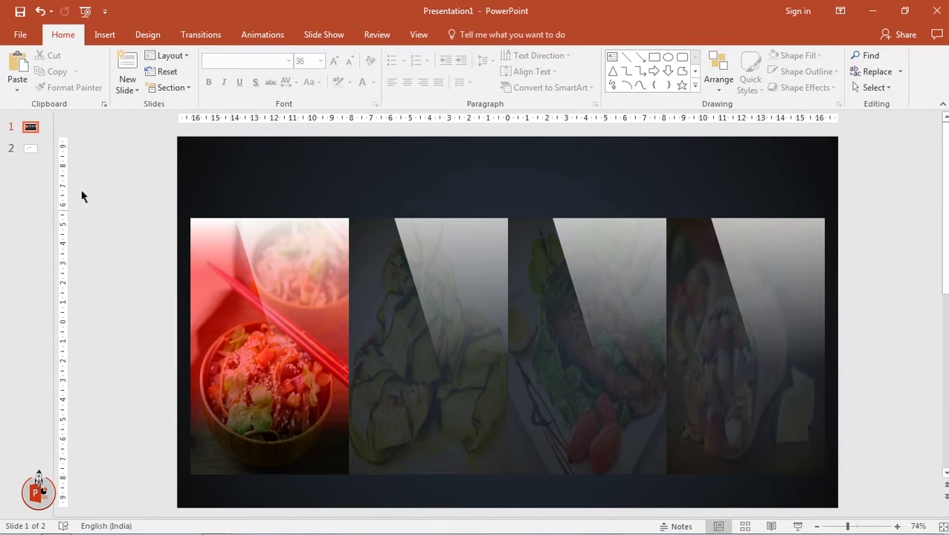
# Step: Copy the big numbers 1–4 from the list slide and paste them over the first food panel
pyautogui.click(33, 150)
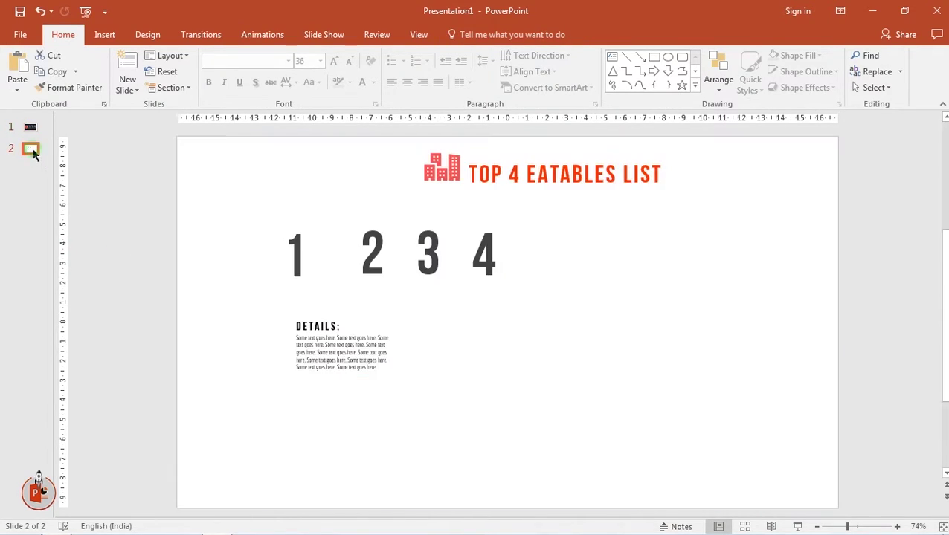
pyautogui.click(284, 221)
pyautogui.keyDown('shift'); pyautogui.click(377, 228); pyautogui.keyUp('shift')
pyautogui.keyDown('shift'); pyautogui.click(430, 245); pyautogui.keyUp('shift')
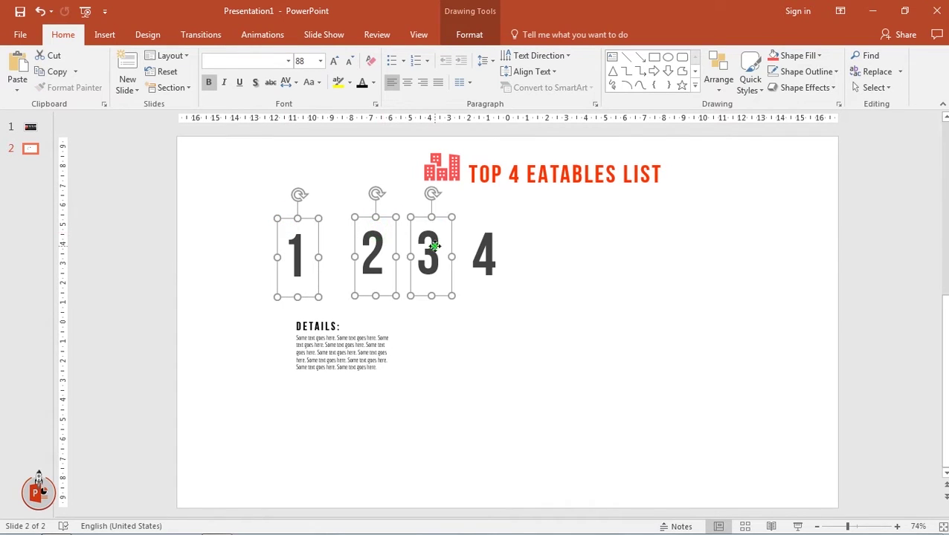
pyautogui.keyDown('shift'); pyautogui.click(482, 247); pyautogui.keyUp('shift')
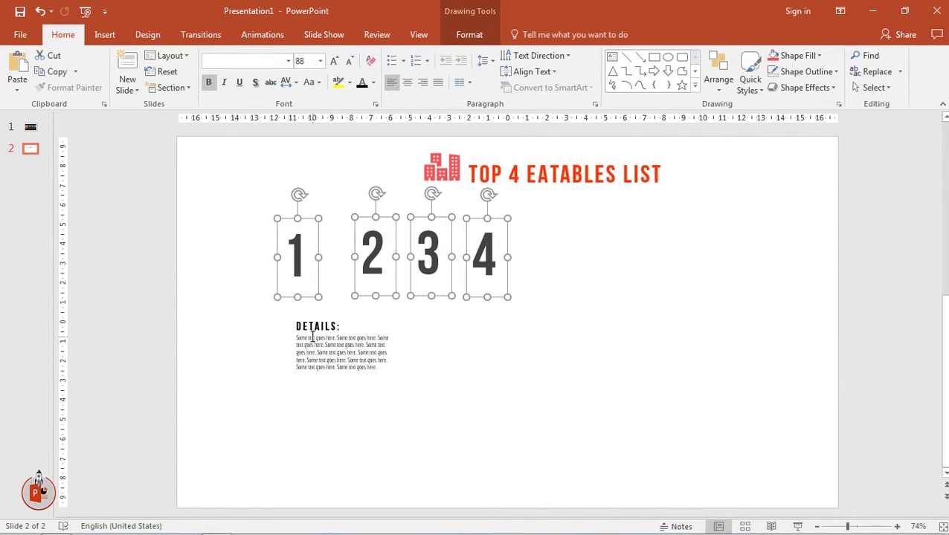
pyautogui.moveTo(30, 131); pyautogui.dragTo(29, 128)
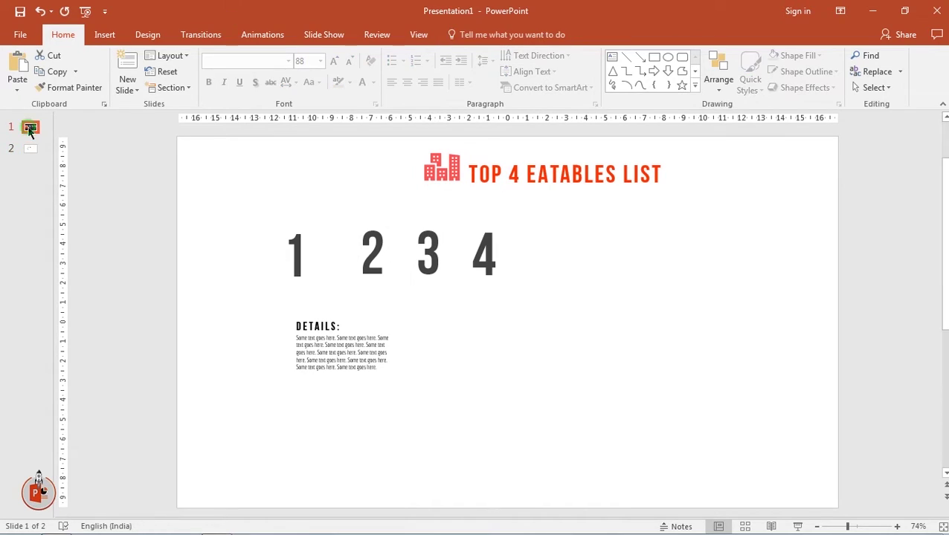
pyautogui.hotkey('ctrl', 'v')
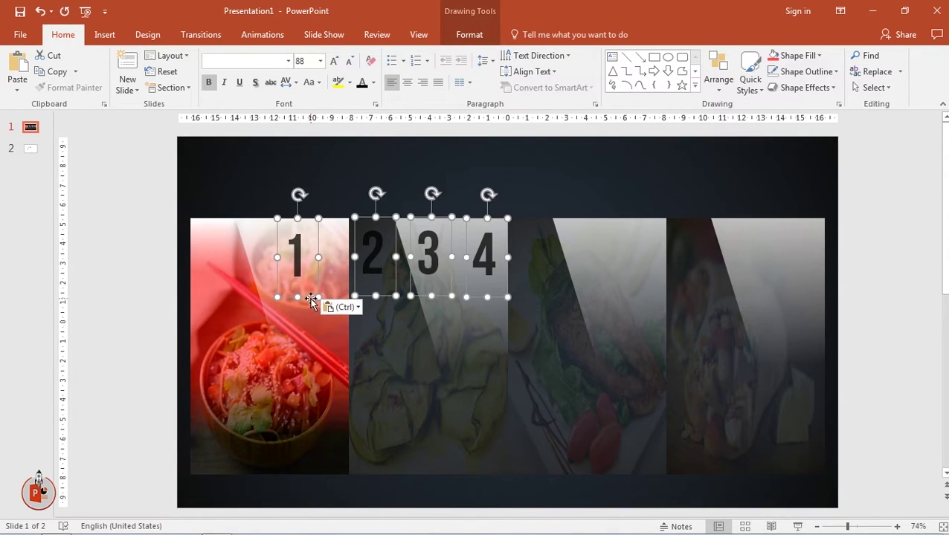
pyautogui.moveTo(311, 300); pyautogui.dragTo(224, 299)
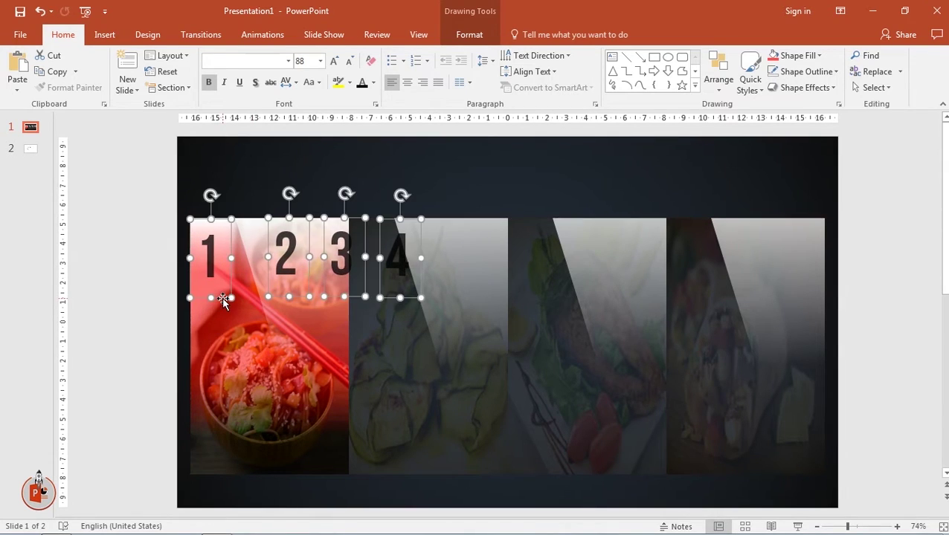
pyautogui.click(123, 258)
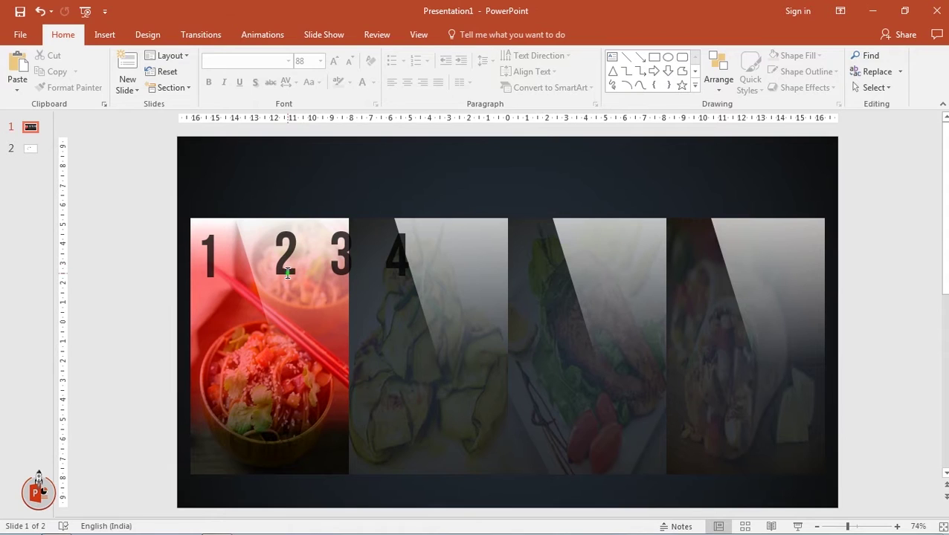
# Step: Place numbers 2, 3 and 4 at their panels' top-left corners, then select all four numbers
pyautogui.moveTo(297, 297); pyautogui.dragTo(380, 296)
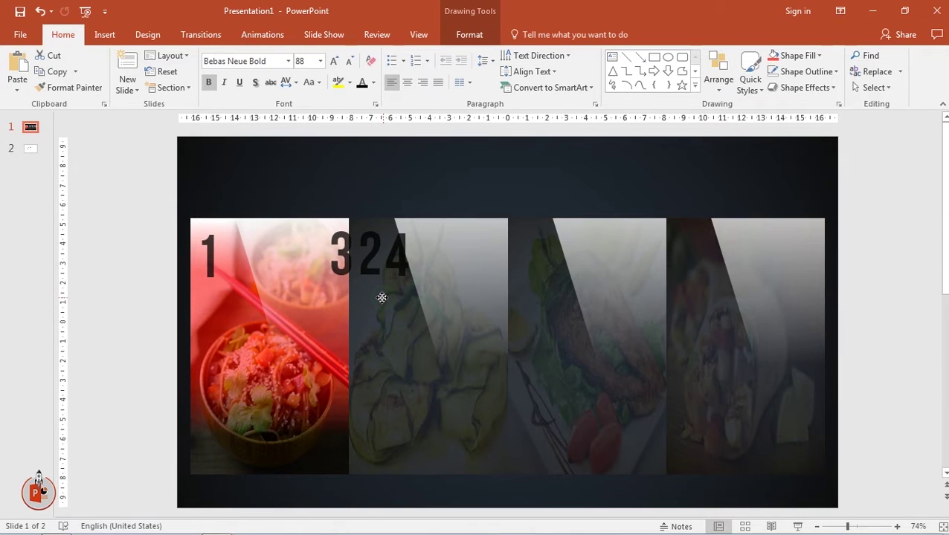
pyautogui.click(342, 276)
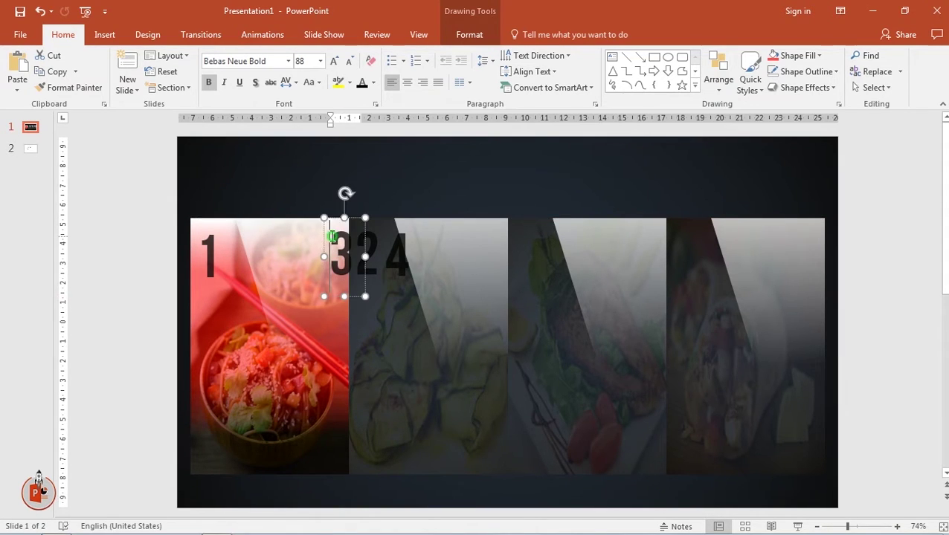
pyautogui.moveTo(334, 221); pyautogui.dragTo(519, 226)
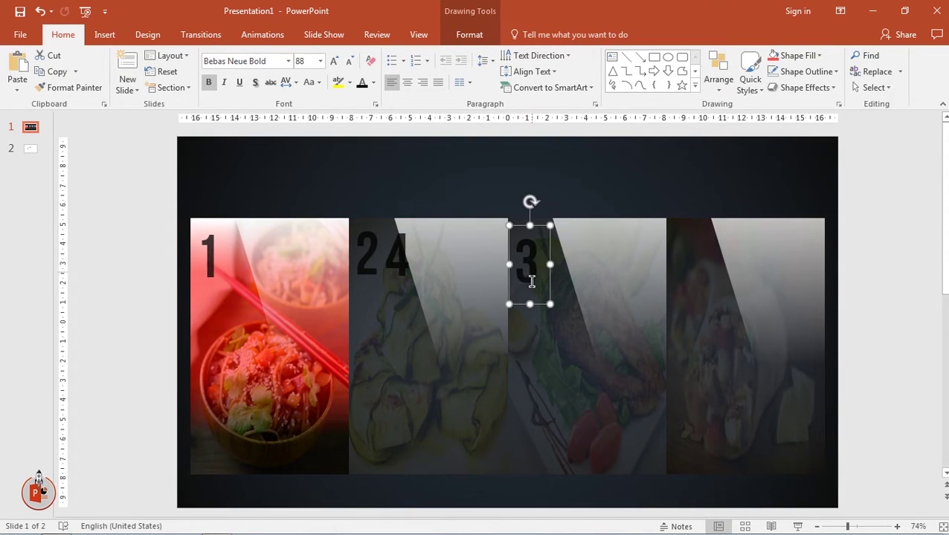
pyautogui.moveTo(540, 302); pyautogui.dragTo(538, 304)
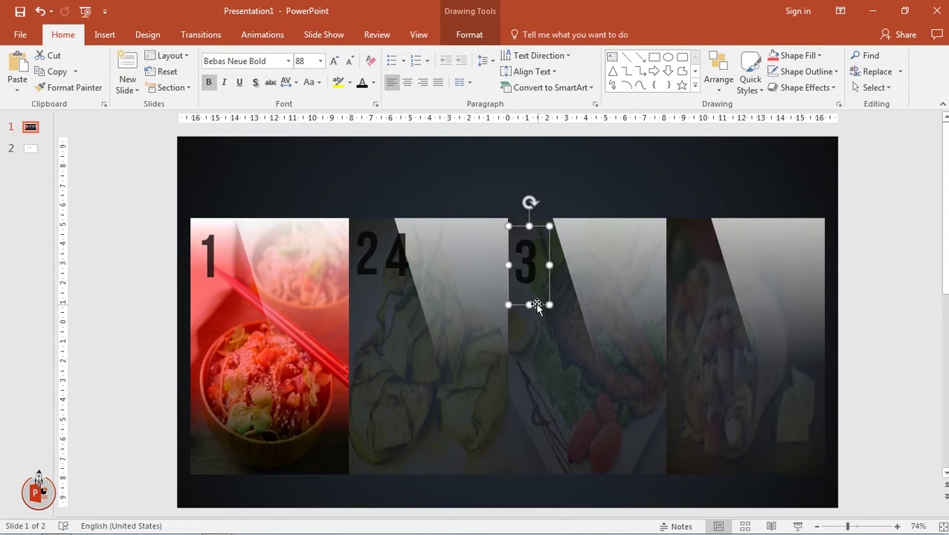
pyautogui.click(388, 233)
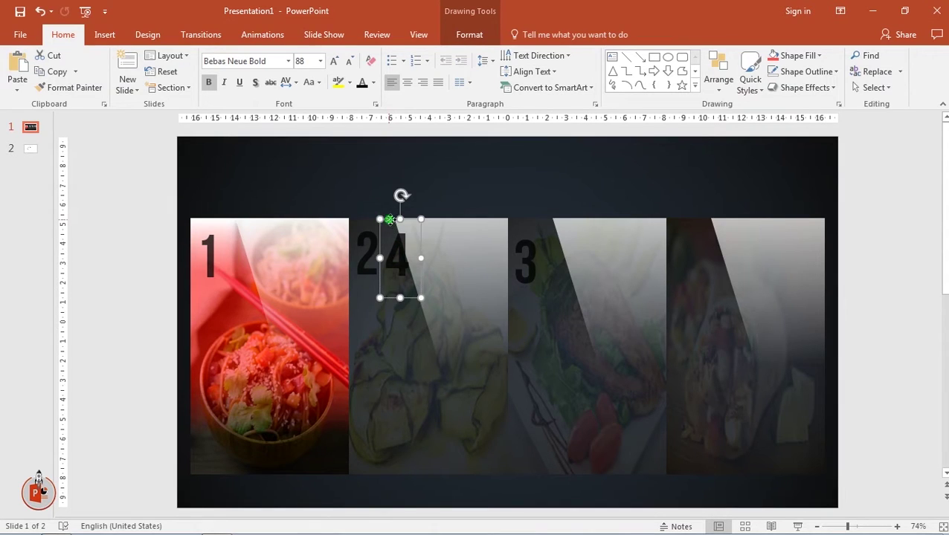
pyautogui.moveTo(388, 232); pyautogui.dragTo(672, 226)
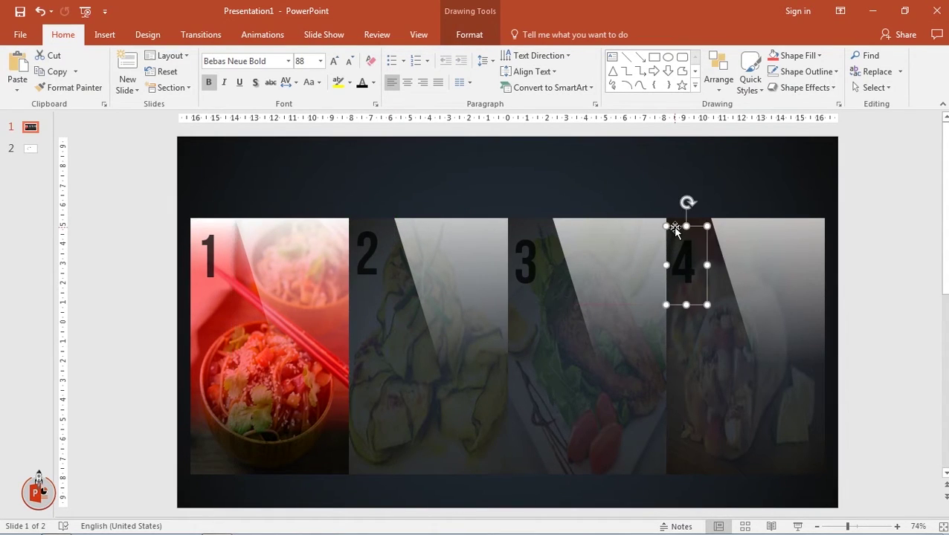
pyautogui.keyDown('shift'); pyautogui.click(529, 268); pyautogui.keyUp('shift')
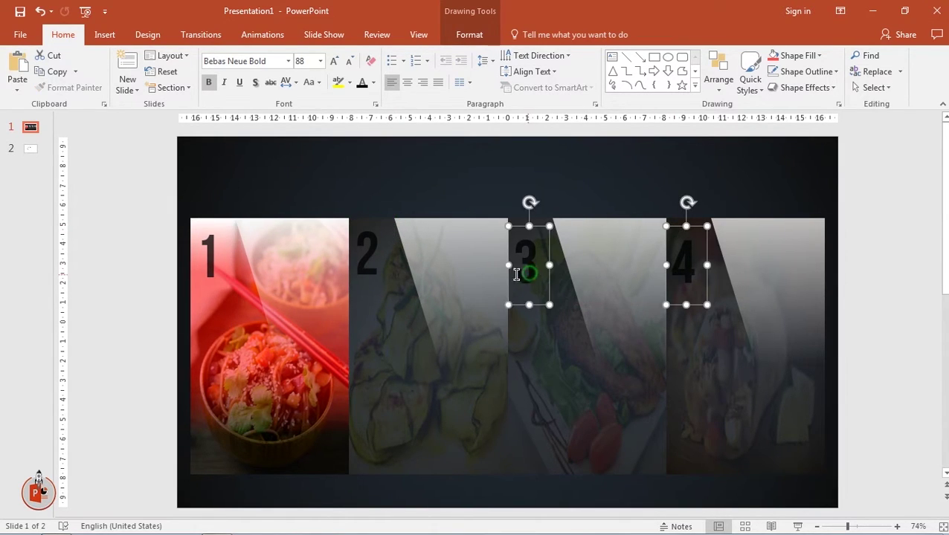
pyautogui.keyDown('shift'); pyautogui.click(370, 258); pyautogui.keyUp('shift')
pyautogui.keyDown('shift'); pyautogui.click(211, 255); pyautogui.keyUp('shift')
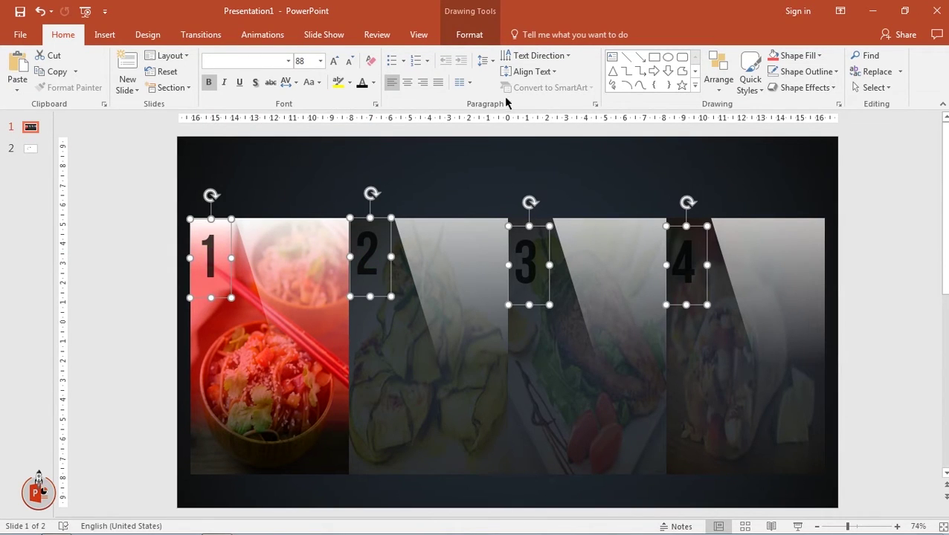
# Step: Align the four number boxes along their top edges
pyautogui.click(481, 37)
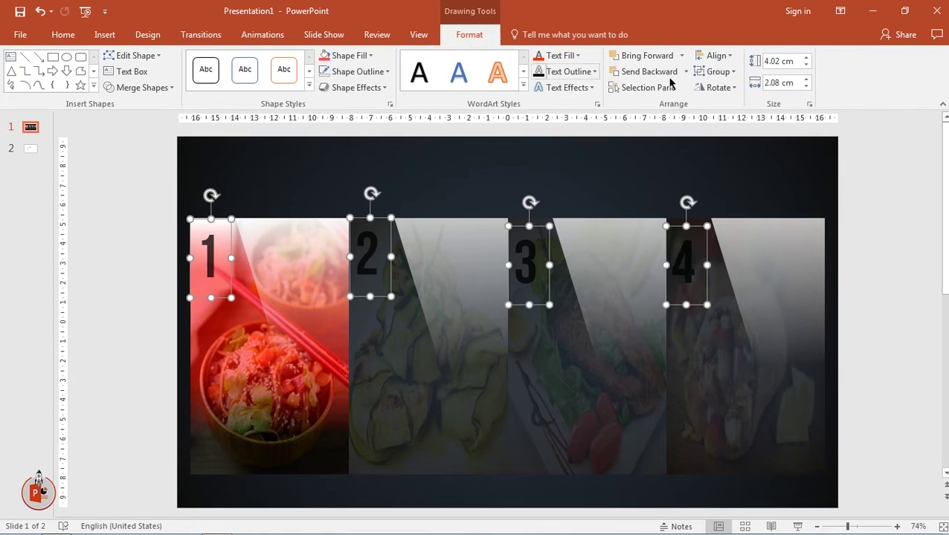
pyautogui.click(714, 56)
pyautogui.click(727, 125)
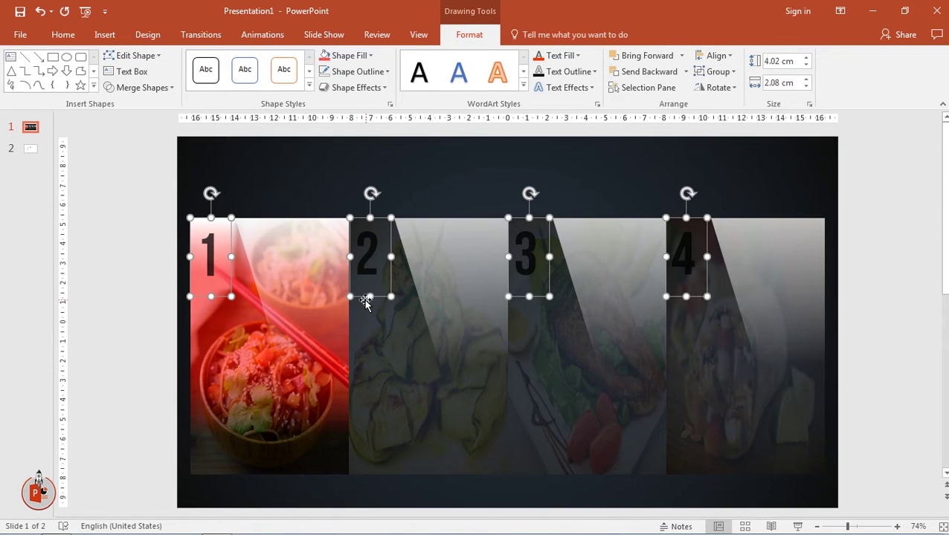
# Step: Reselect all four number boxes 1–4 as whole objects
pyautogui.click(149, 261)
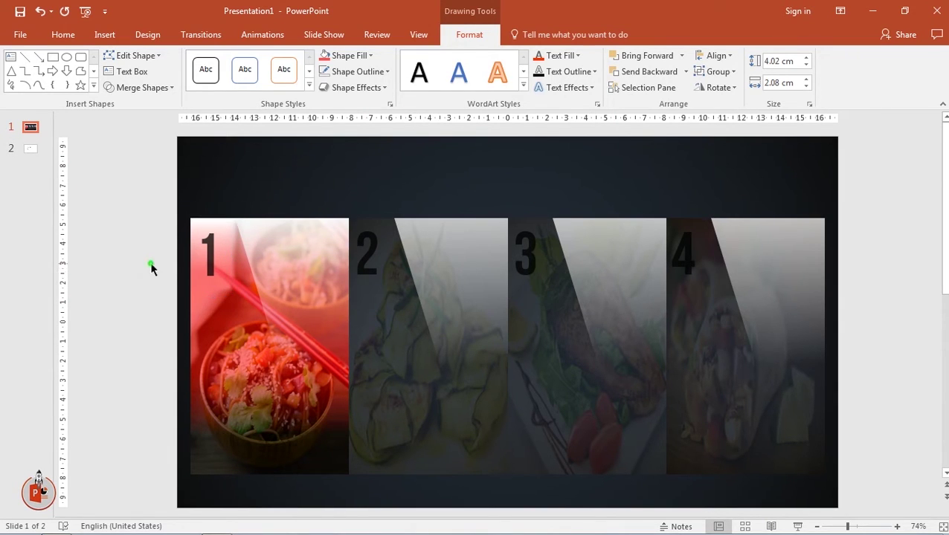
pyautogui.click(367, 290)
pyautogui.doubleClick(361, 297)
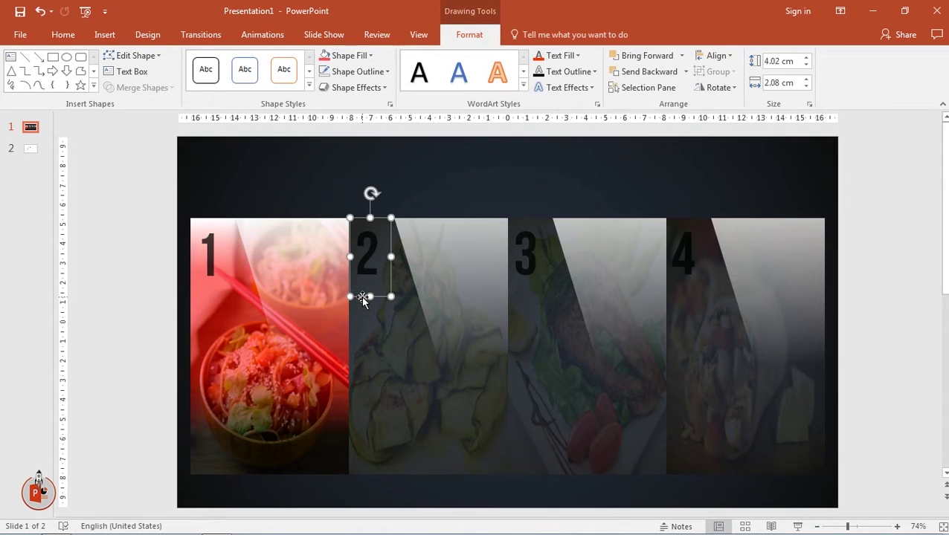
pyautogui.click(147, 257)
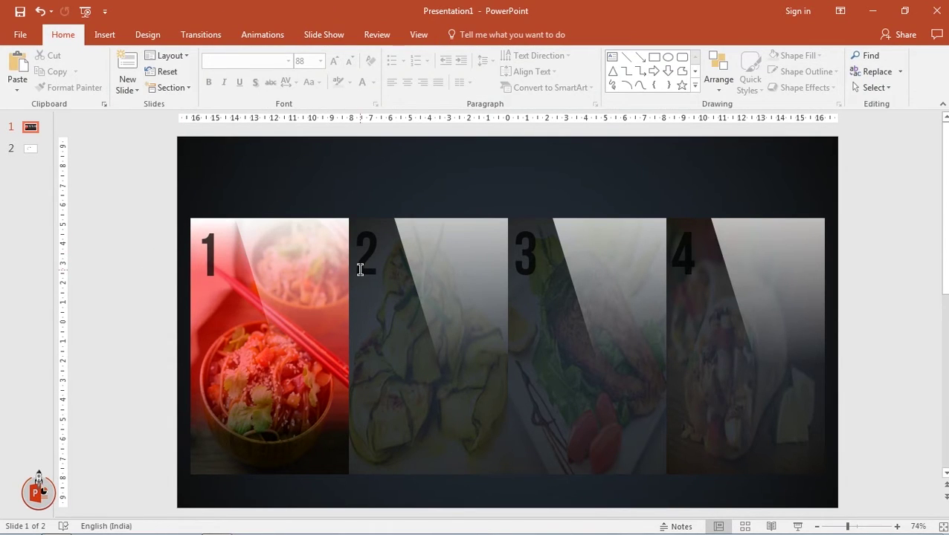
pyautogui.click(211, 268)
pyautogui.doubleClick(211, 219)
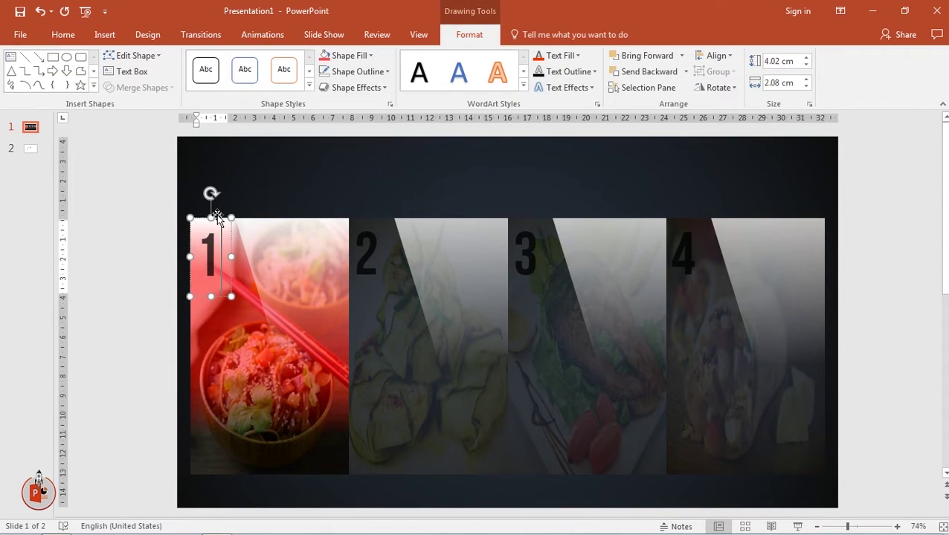
pyautogui.keyDown('shift'); pyautogui.click(367, 258); pyautogui.keyUp('shift')
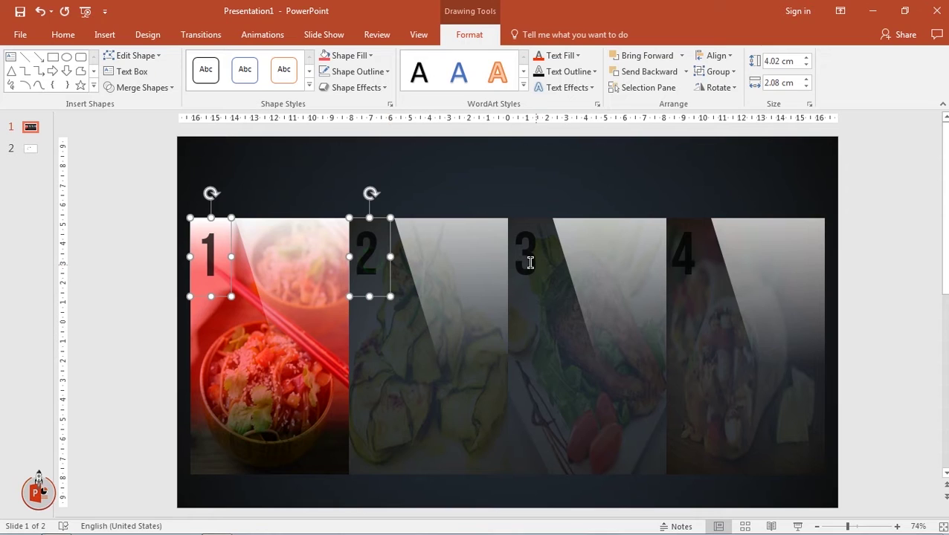
pyautogui.keyDown('shift'); pyautogui.click(530, 264); pyautogui.keyUp('shift')
pyautogui.keyDown('shift'); pyautogui.click(675, 260); pyautogui.keyUp('shift')
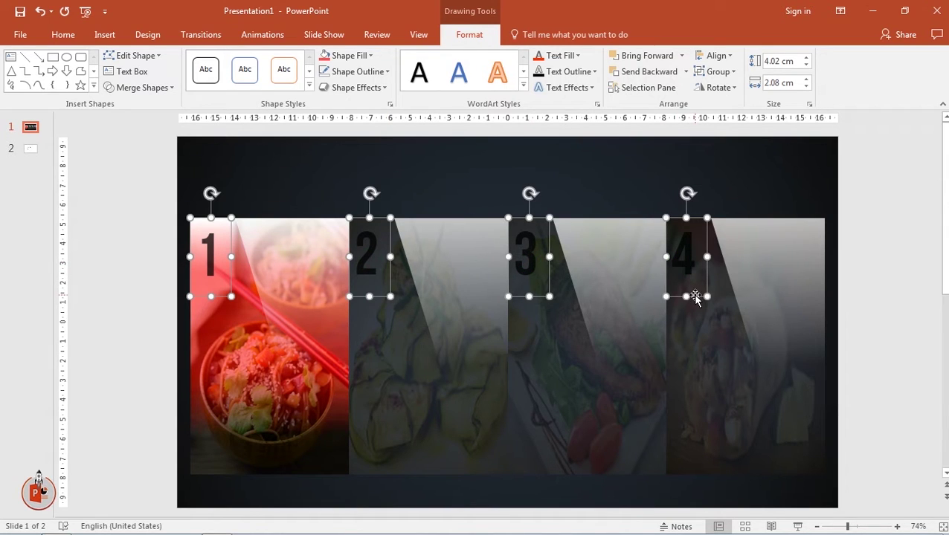
# Step: Give the four number labels 34% text fill transparency in Format Shape, then close the pane
pyautogui.rightClick(695, 297)
pyautogui.click(733, 480)
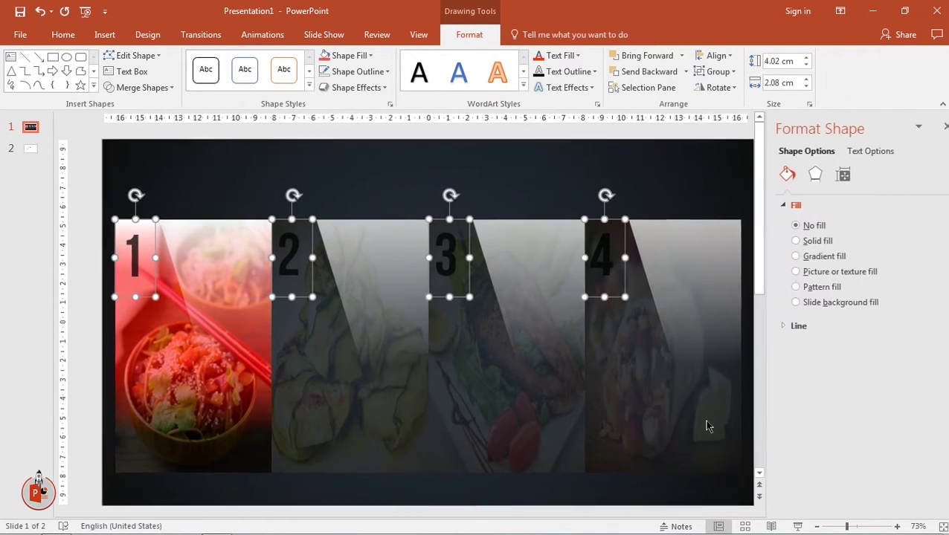
pyautogui.click(843, 150)
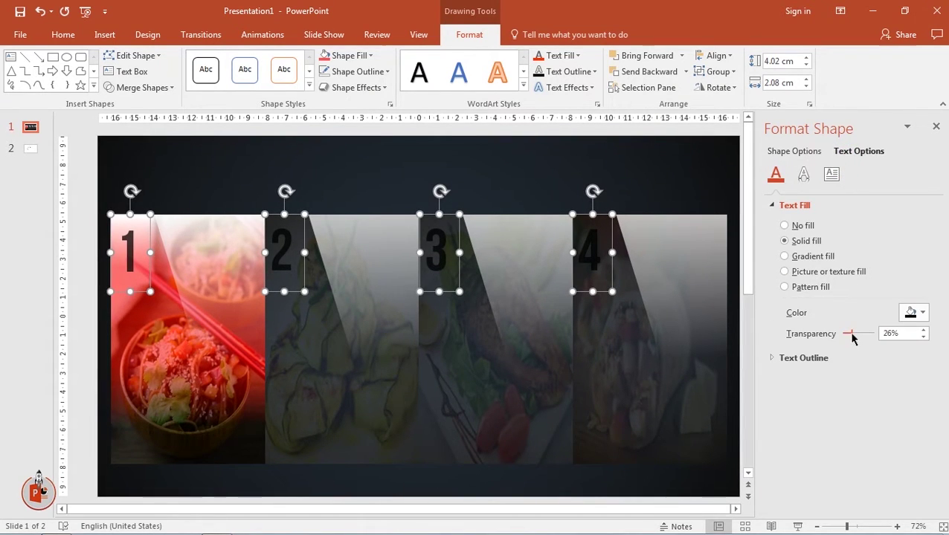
pyautogui.moveTo(848, 333)
pyautogui.mouseDown()
pyautogui.moveTo(839, 340)
pyautogui.moveTo(859, 345)
pyautogui.moveTo(852, 339)
pyautogui.mouseUp()
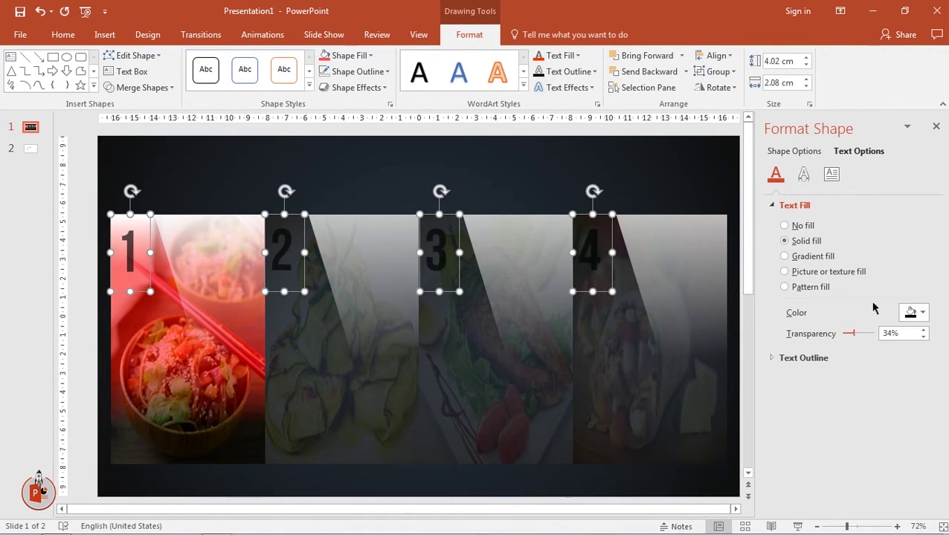
pyautogui.click(935, 128)
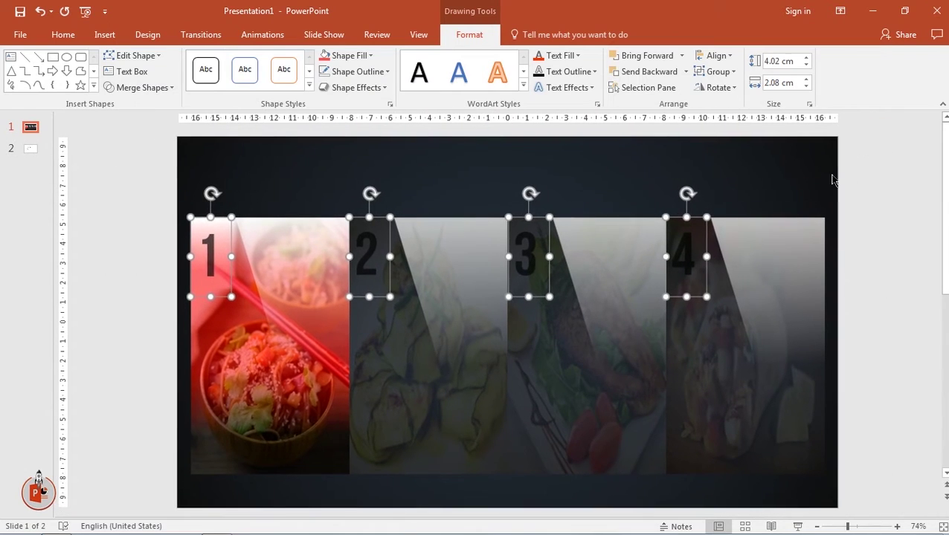
pyautogui.click(876, 249)
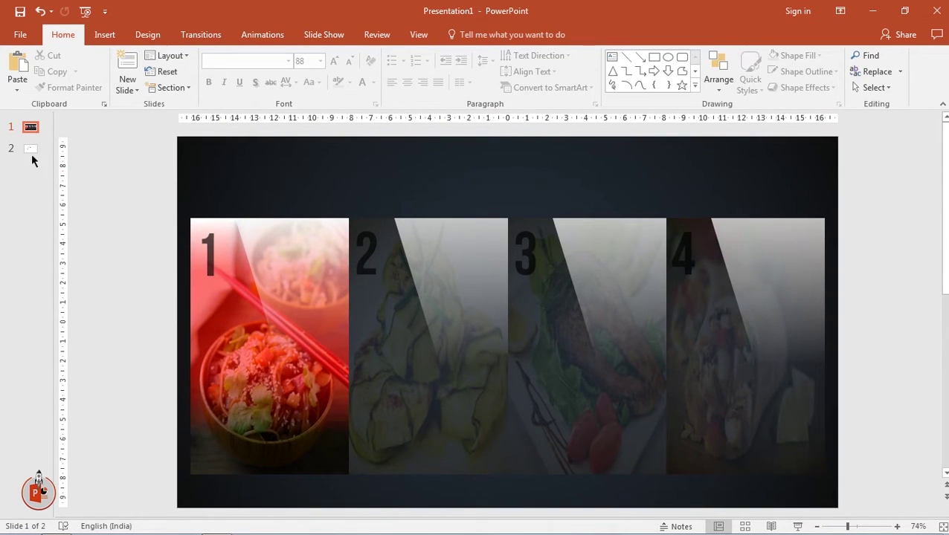
# Step: Copy the DETAILS text box from slide 2 to the bottom of panel 1 on slide 1
pyautogui.click(30, 149)
pyautogui.click(303, 317)
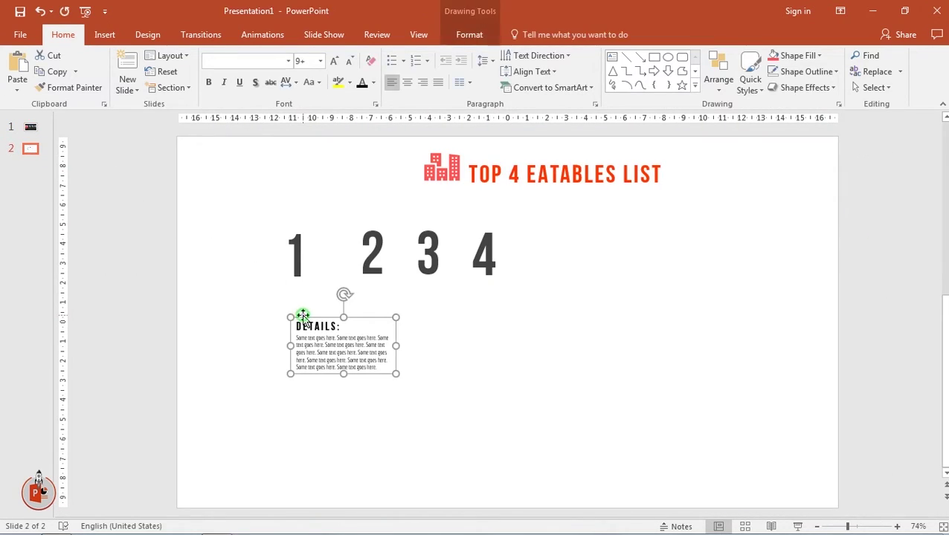
pyautogui.click(30, 128)
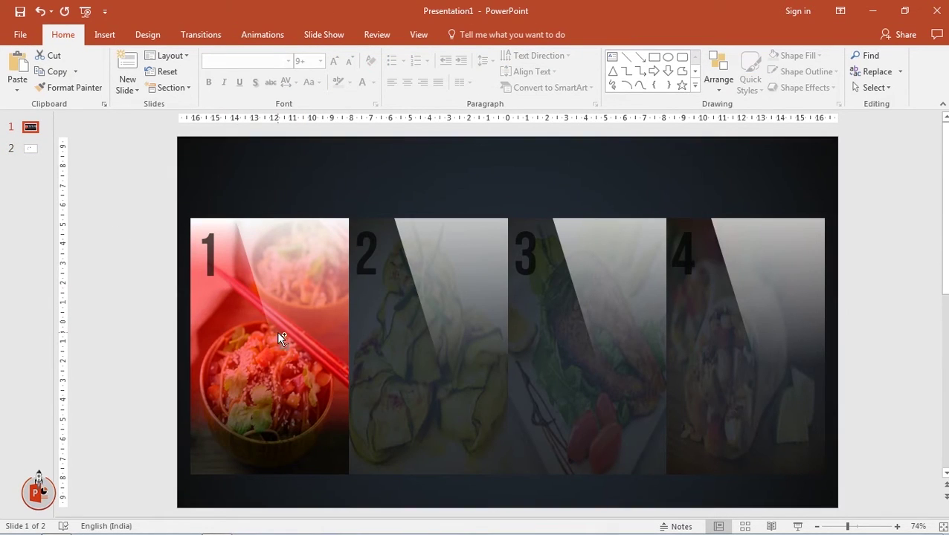
pyautogui.hotkey('ctrl', 'v')
pyautogui.moveTo(314, 325); pyautogui.dragTo(229, 417)
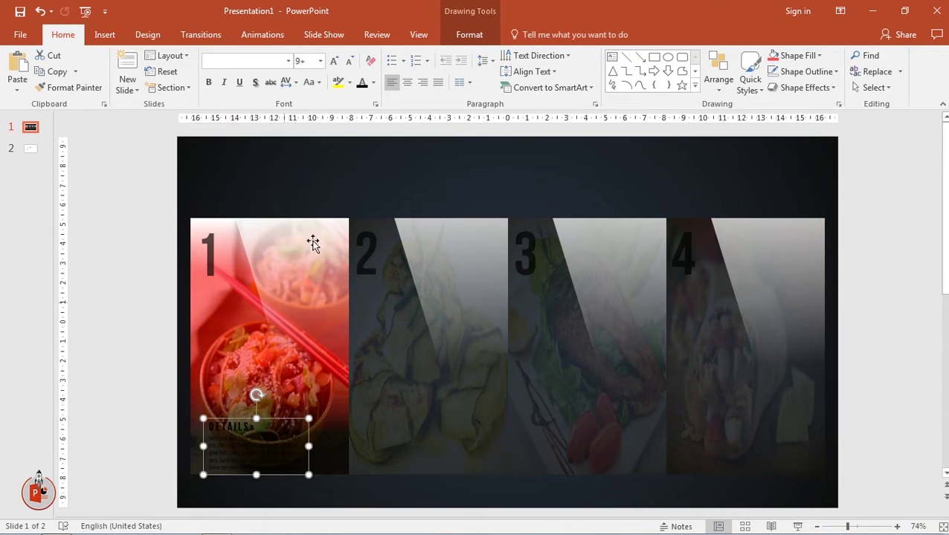
# Step: Make the DETAILS text white, align it in panel 1 and copy it into the other panels
pyautogui.click(374, 83)
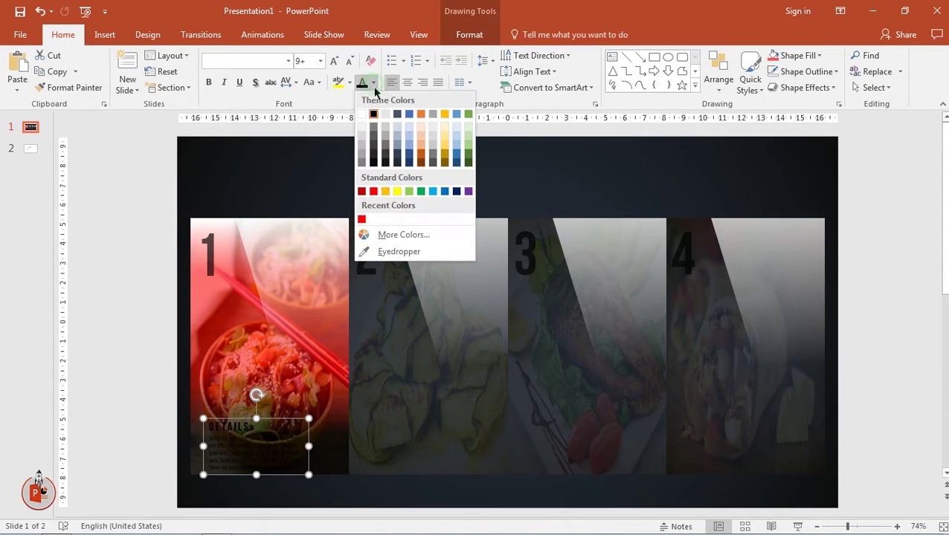
pyautogui.click(358, 127)
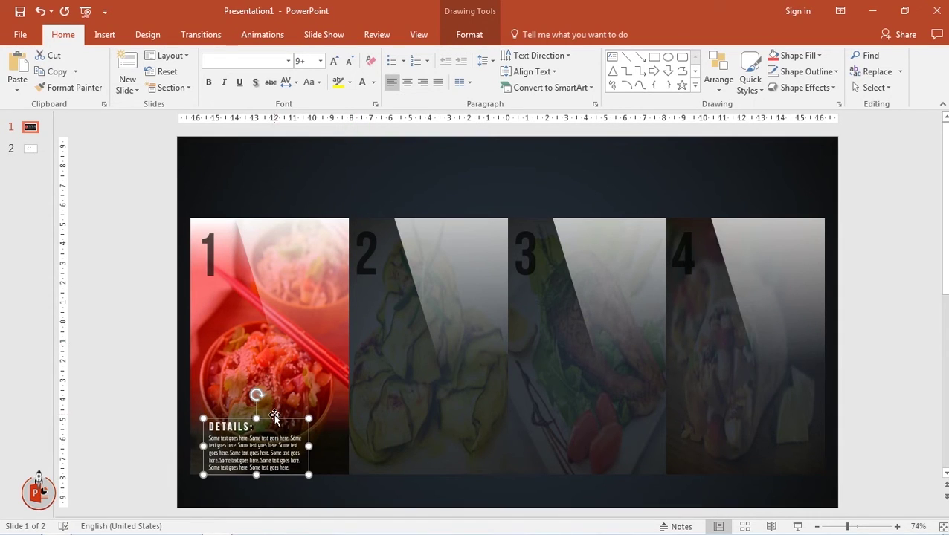
pyautogui.moveTo(275, 418); pyautogui.dragTo(262, 421)
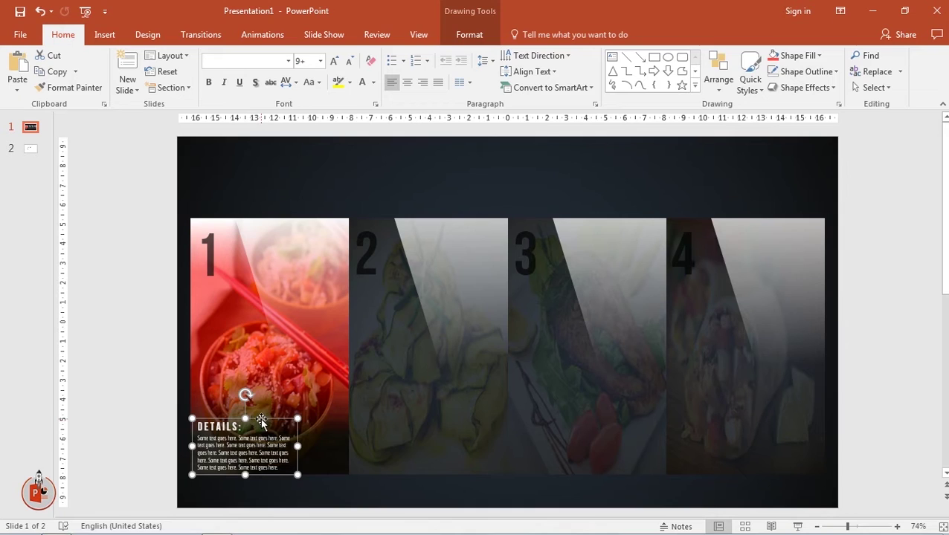
pyautogui.moveTo(262, 422); pyautogui.dragTo(377, 419)
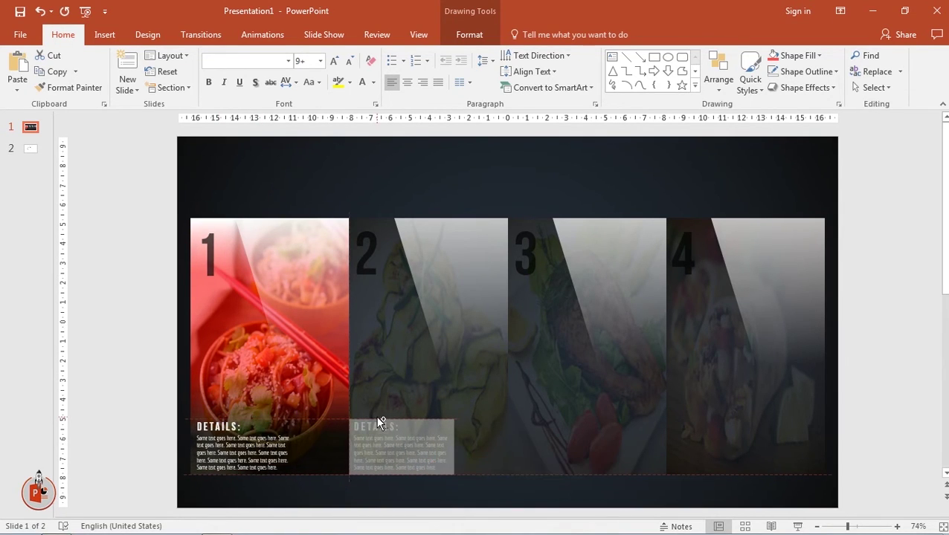
pyautogui.keyDown('ctrl'); pyautogui.moveTo(377, 416); pyautogui.dragTo(687, 408); pyautogui.keyUp('ctrl')
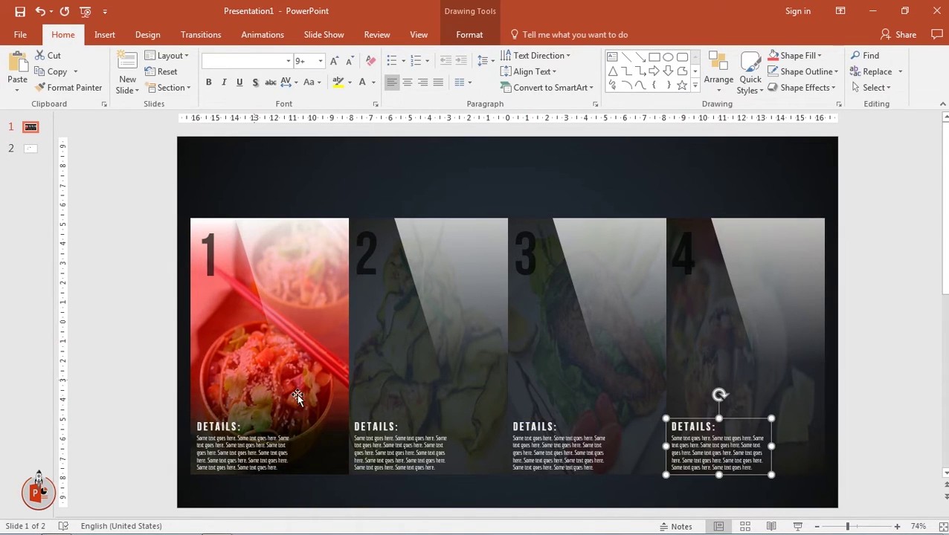
# Step: Select all four DETAILS boxes across panels 1–4
pyautogui.click(209, 420)
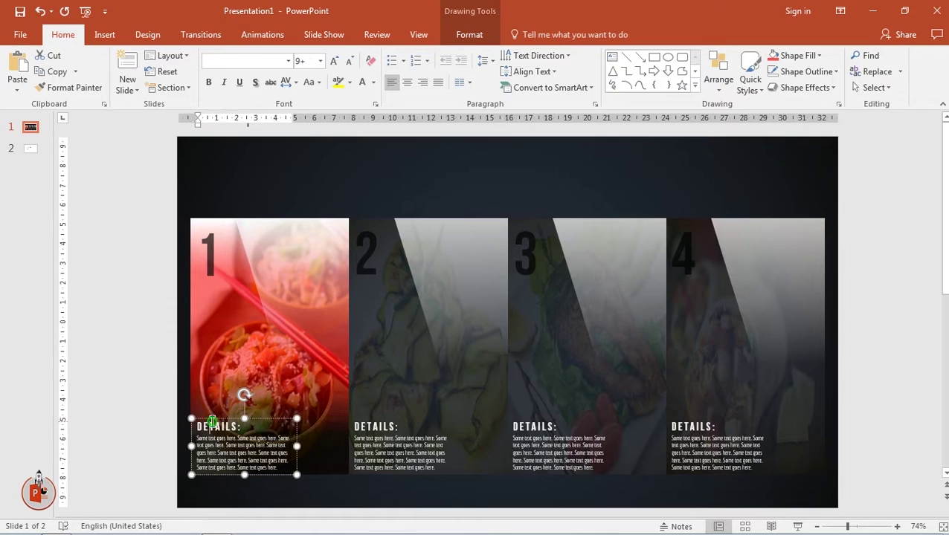
pyautogui.keyDown('shift'); pyautogui.click(387, 425); pyautogui.keyUp('shift')
pyautogui.keyDown('shift'); pyautogui.click(552, 429); pyautogui.keyUp('shift')
pyautogui.keyDown('shift'); pyautogui.click(695, 438); pyautogui.keyUp('shift')
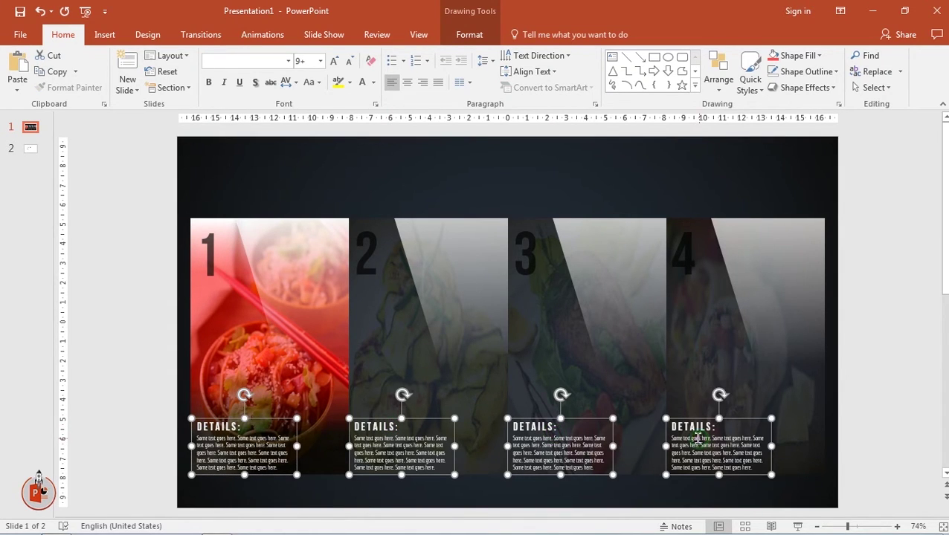
# Step: Give the four DETAILS captions 34% text fill transparency, then close the Format Shape pane
pyautogui.rightClick(682, 418)
pyautogui.click(733, 408)
pyautogui.click(852, 152)
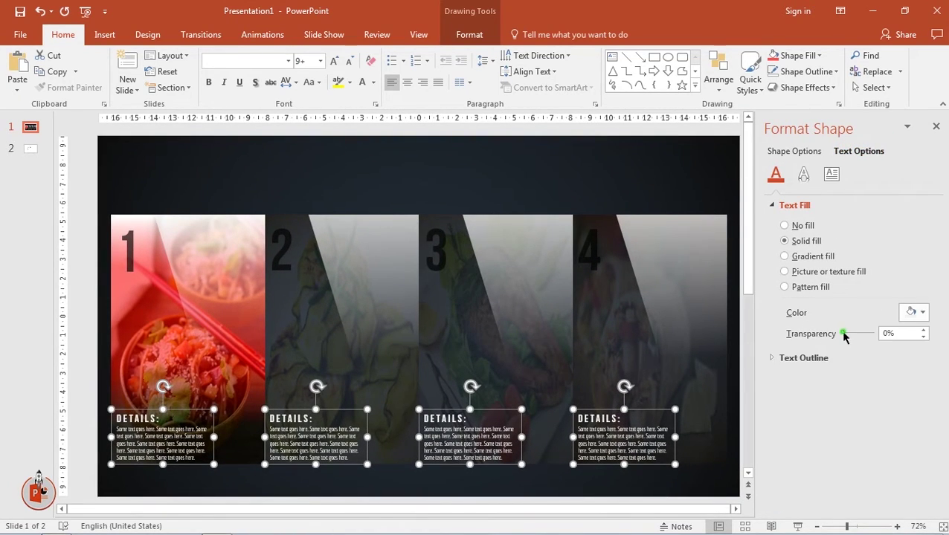
pyautogui.moveTo(844, 334); pyautogui.dragTo(858, 334)
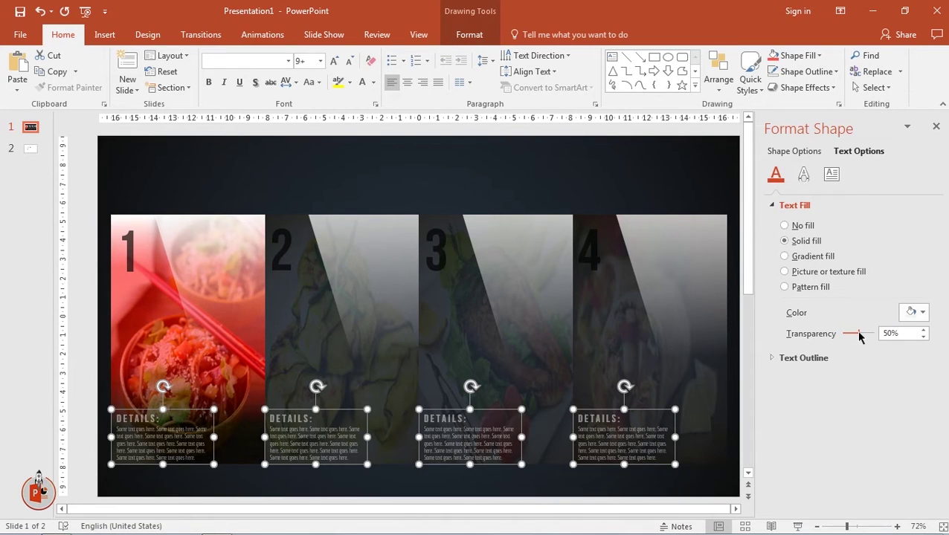
pyautogui.moveTo(859, 336); pyautogui.dragTo(854, 336)
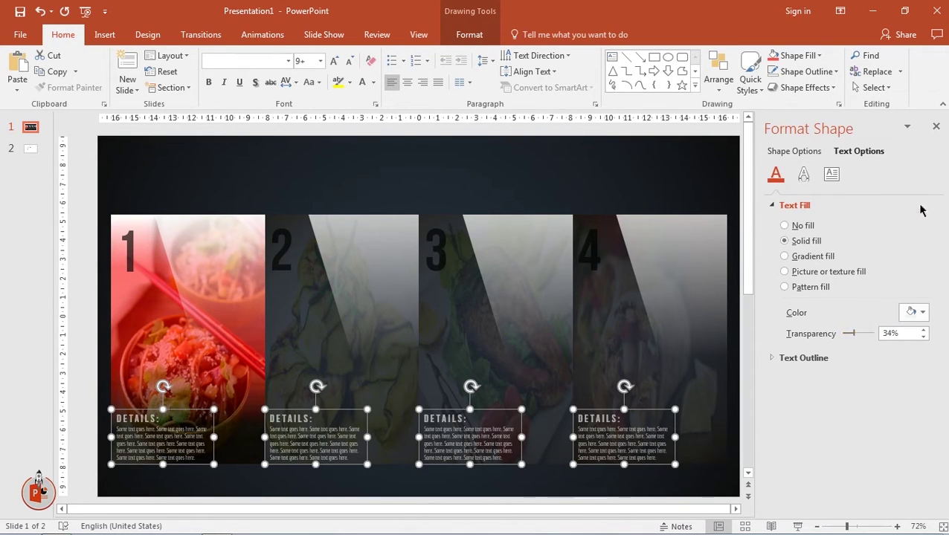
pyautogui.click(934, 129)
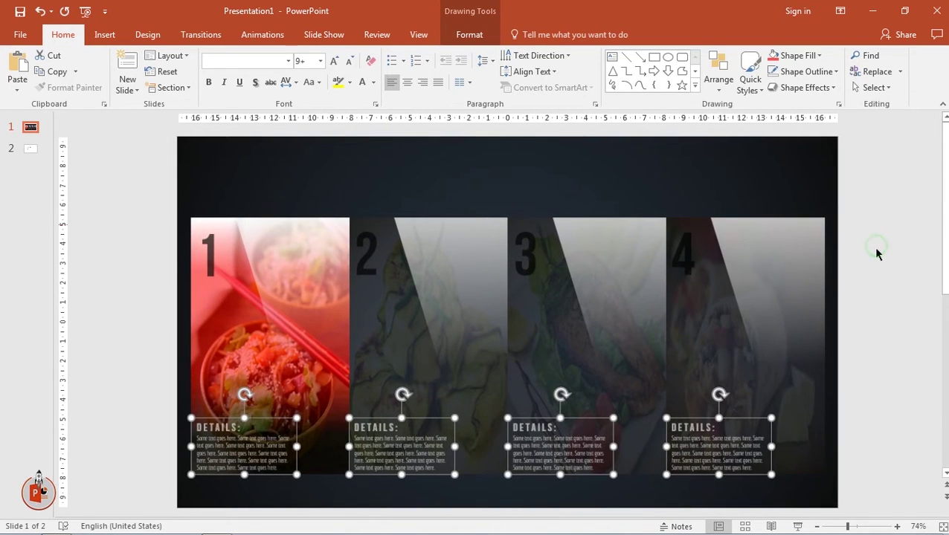
pyautogui.click(875, 250)
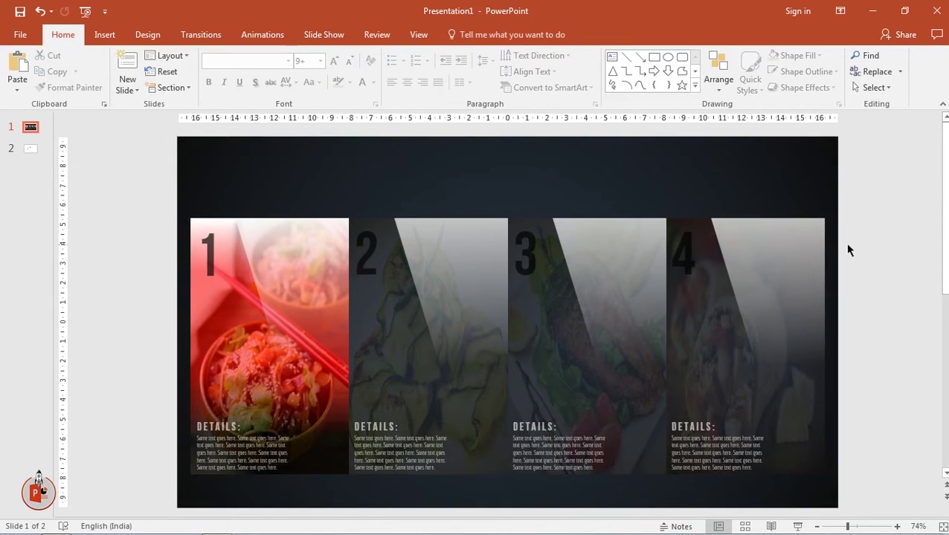
# Step: Paste the red building icon and TOP 4 EATABLES LIST title from slide 2 onto slide 1, nudged slightly down
pyautogui.click(31, 150)
pyautogui.click(424, 165)
pyautogui.keyDown('shift'); pyautogui.click(536, 177); pyautogui.keyUp('shift')
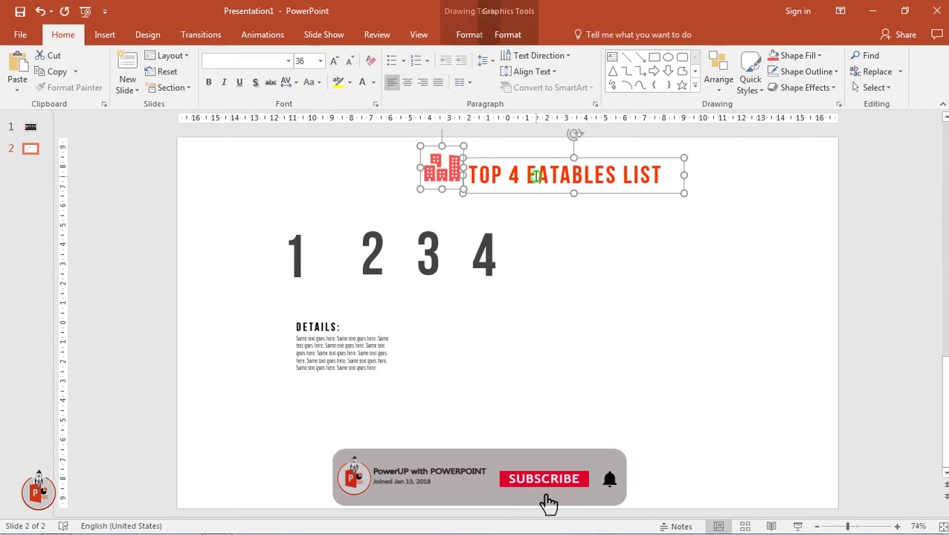
pyautogui.click(44, 132)
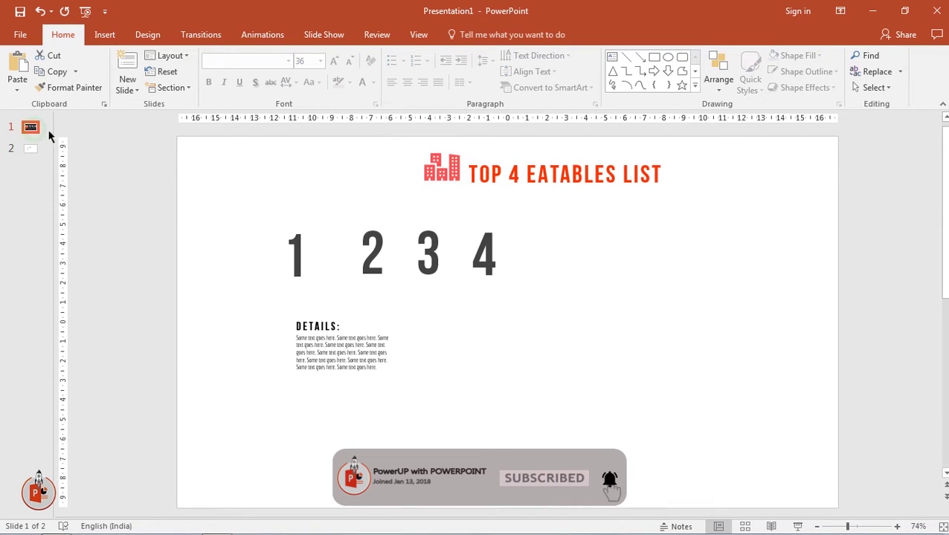
pyautogui.hotkey('ctrl', 'v')
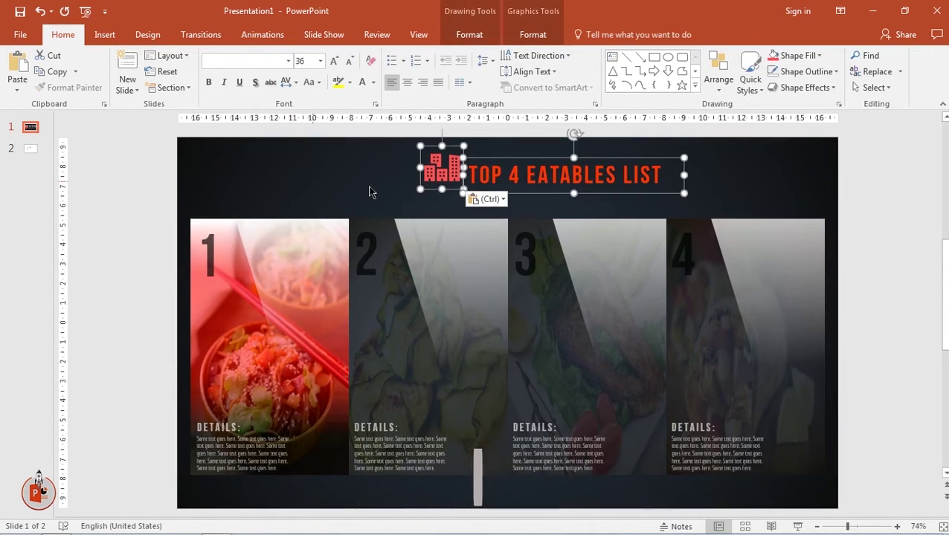
pyautogui.moveTo(450, 186); pyautogui.dragTo(447, 192)
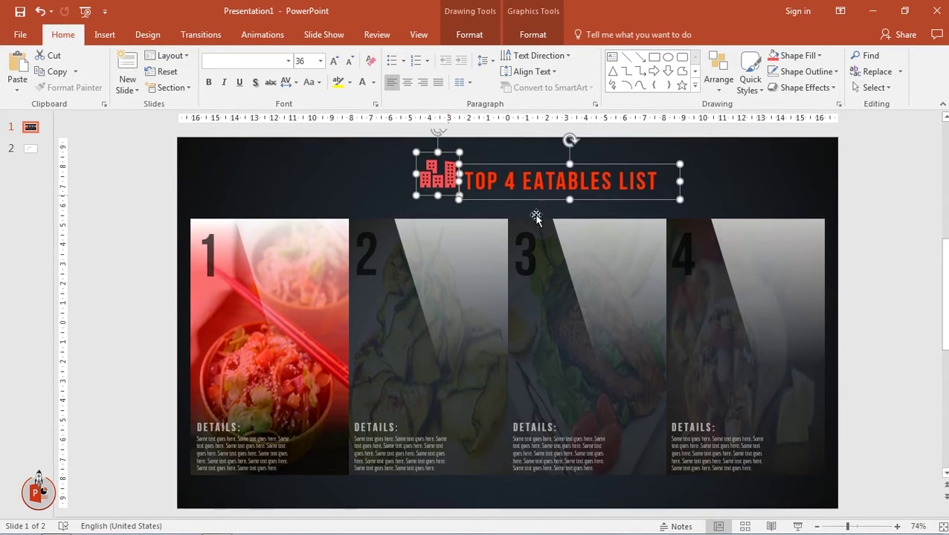
pyautogui.click(865, 250)
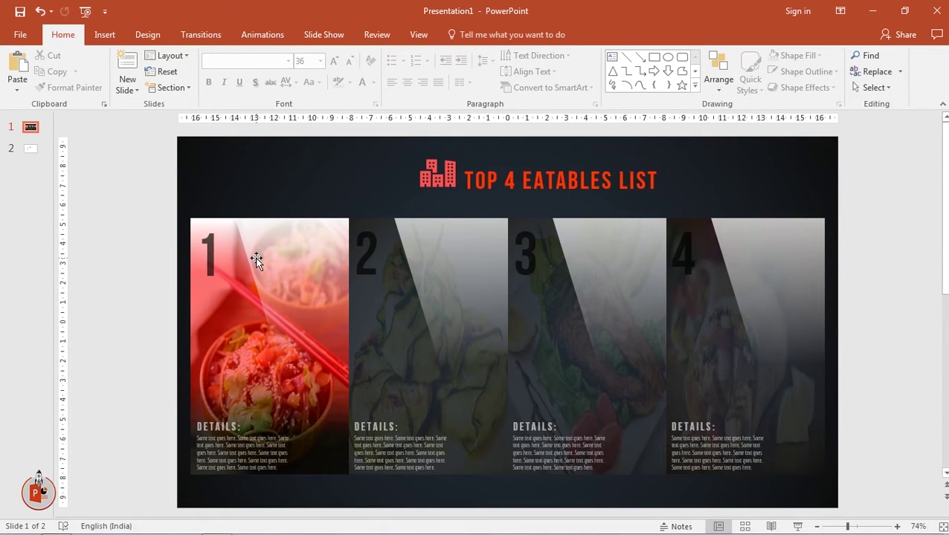
# Step: Undo the last change and park the red gradient overlay off the slide's left, level with the photo row
pyautogui.click(29, 149)
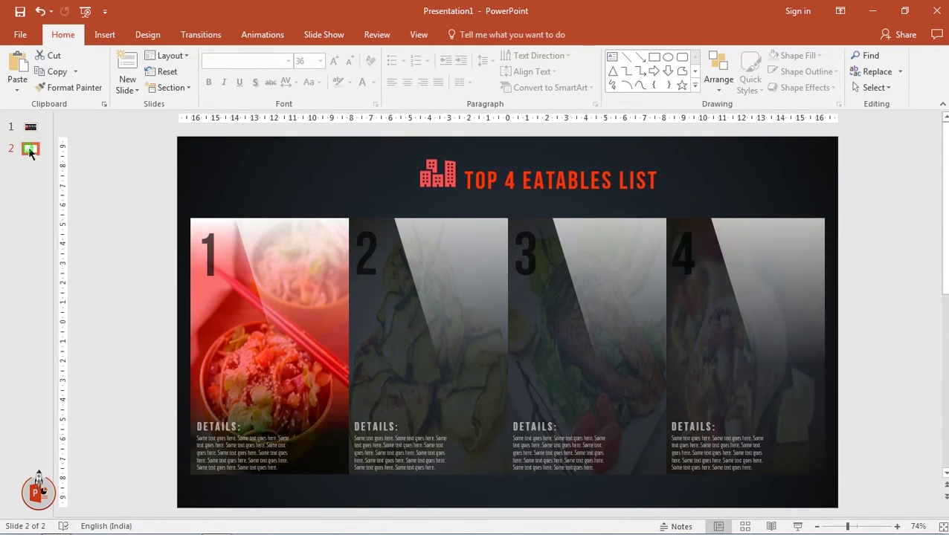
pyautogui.hotkey('ctrl', 'z')
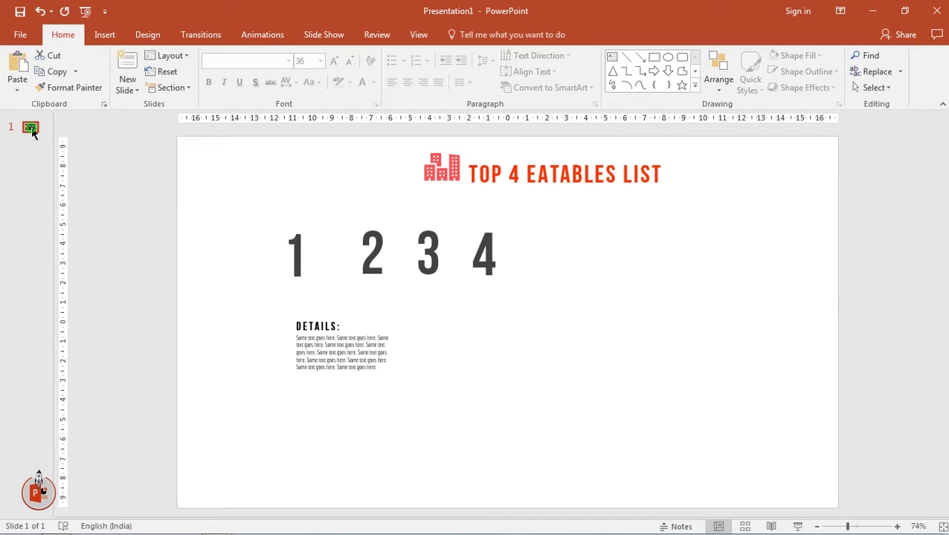
pyautogui.click(31, 129)
pyautogui.click(232, 294)
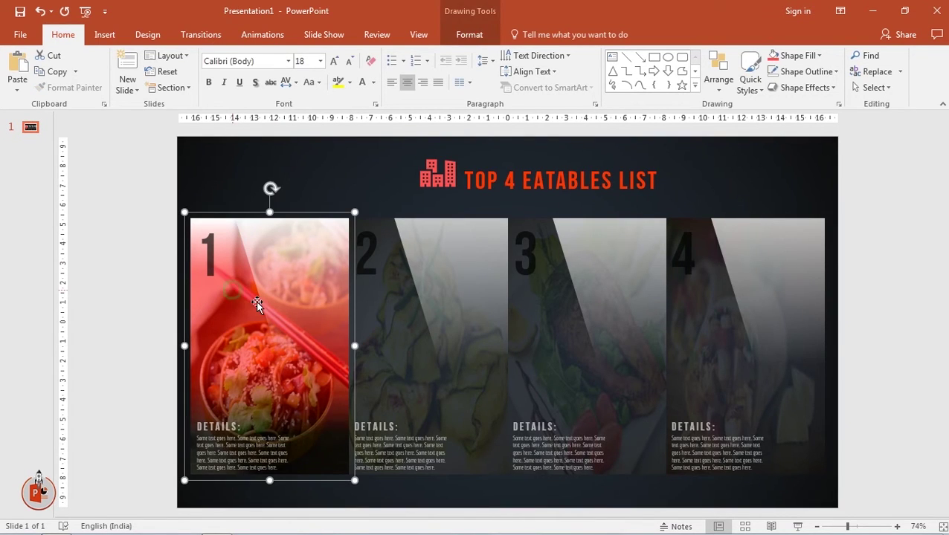
pyautogui.moveTo(241, 302)
pyautogui.mouseDown()
pyautogui.moveTo(61, 293)
pyautogui.moveTo(95, 276)
pyautogui.mouseUp()
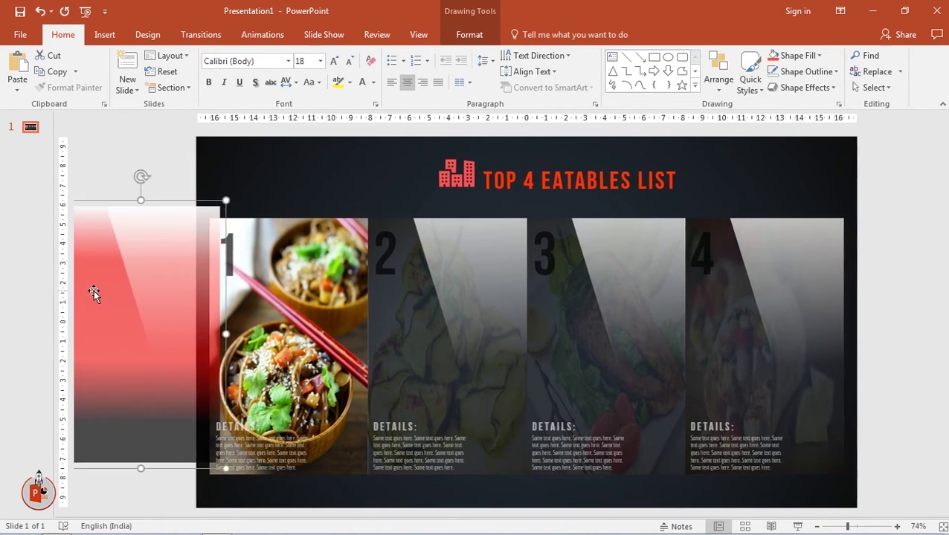
pyautogui.scroll(-1, 236, 291)
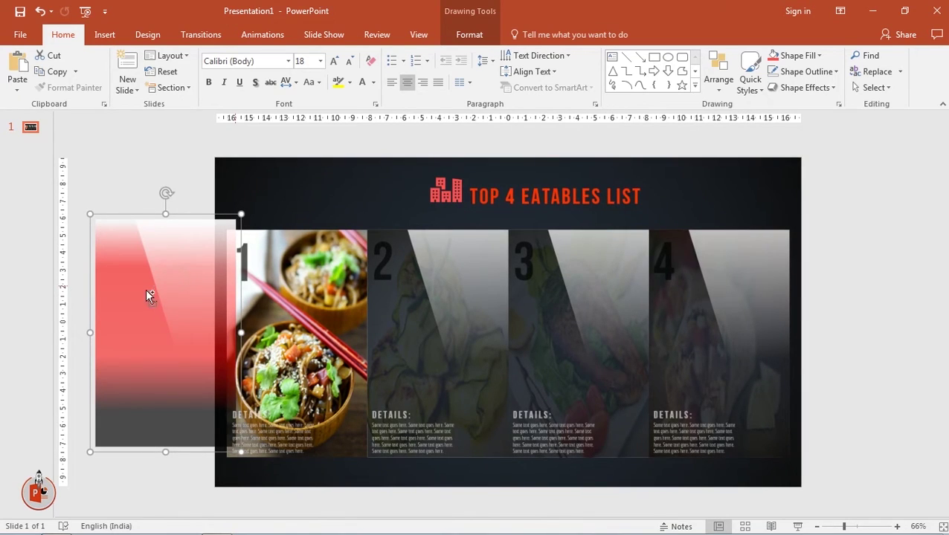
pyautogui.moveTo(146, 296); pyautogui.dragTo(154, 288)
pyautogui.click(183, 188)
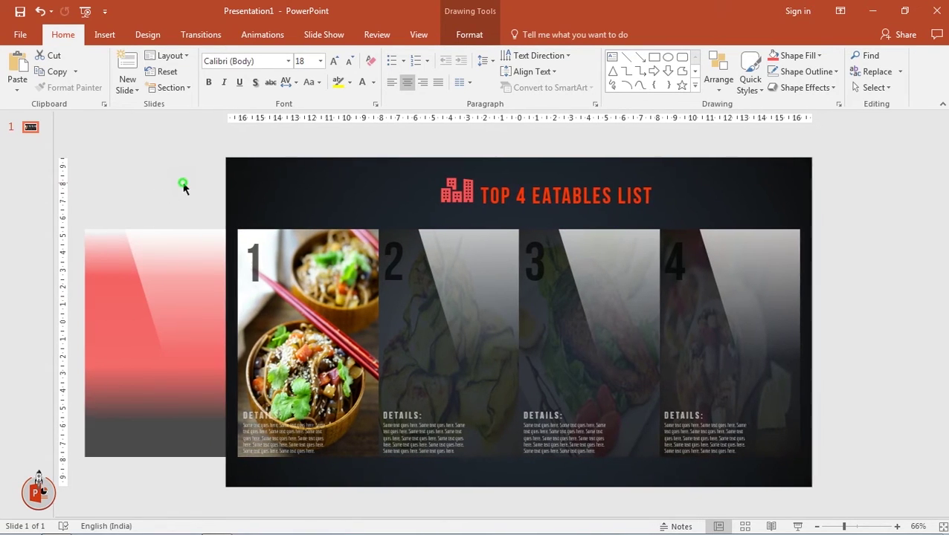
# Step: Duplicate slide 1 and place the red gradient overlay over the first food panel
pyautogui.click(31, 127)
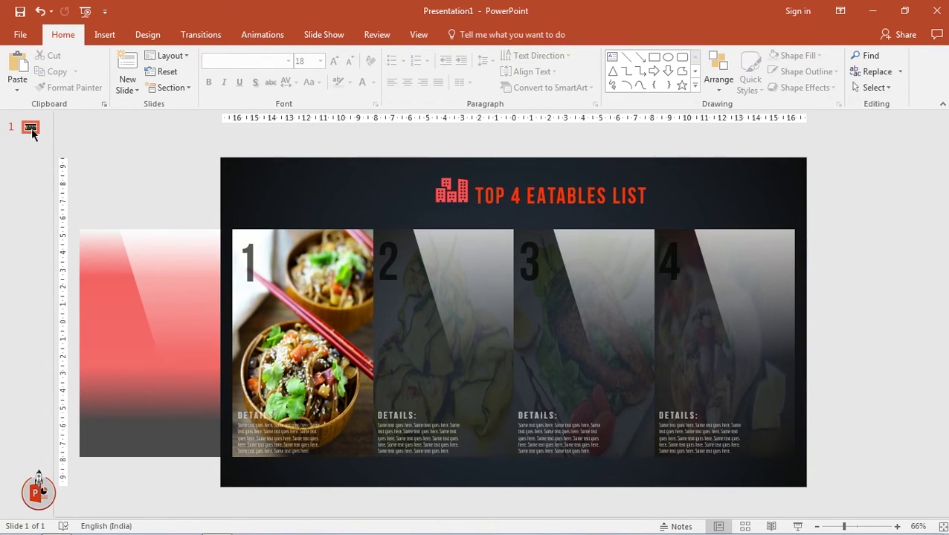
pyautogui.rightClick(32, 128)
pyautogui.click(64, 228)
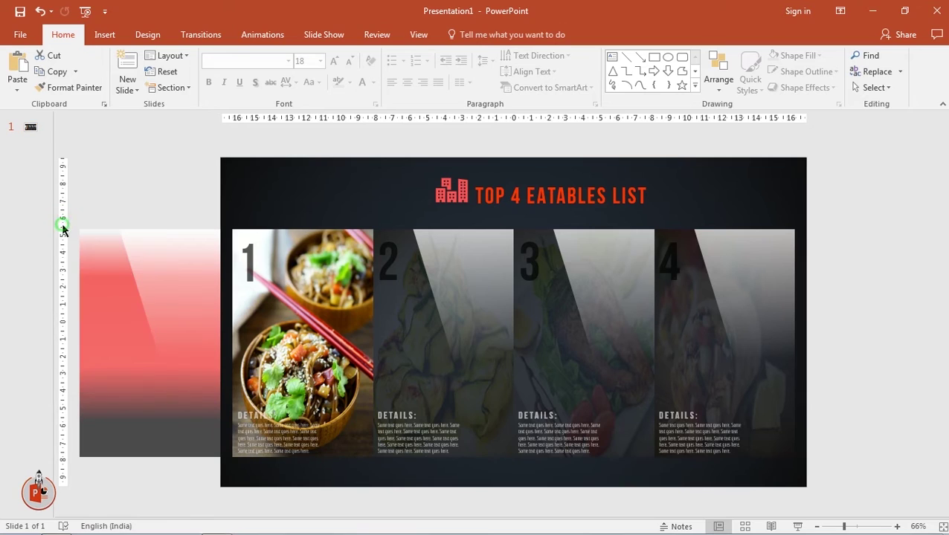
pyautogui.click(120, 298)
pyautogui.moveTo(125, 289); pyautogui.dragTo(267, 288)
pyautogui.click(125, 278)
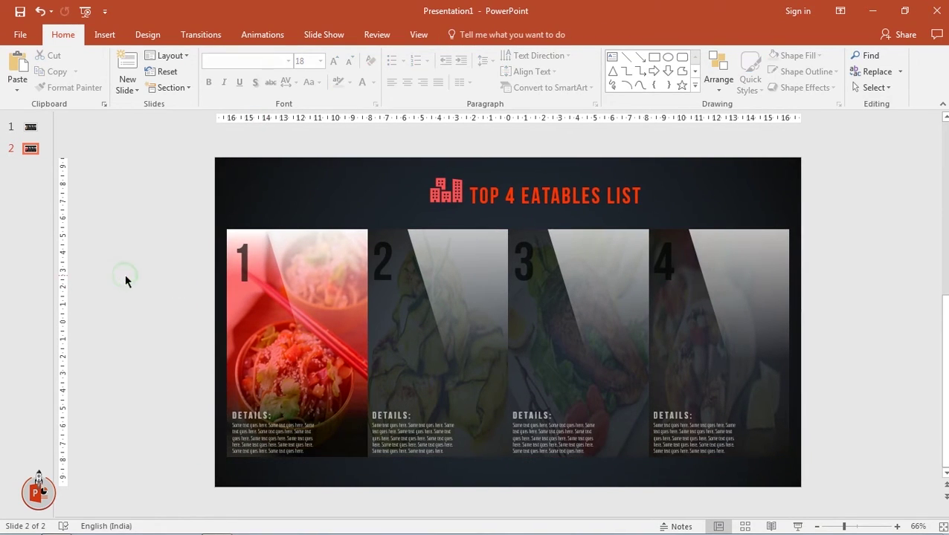
# Step: Duplicate slide 2 to create a third slide
pyautogui.rightClick(31, 154)
pyautogui.click(64, 247)
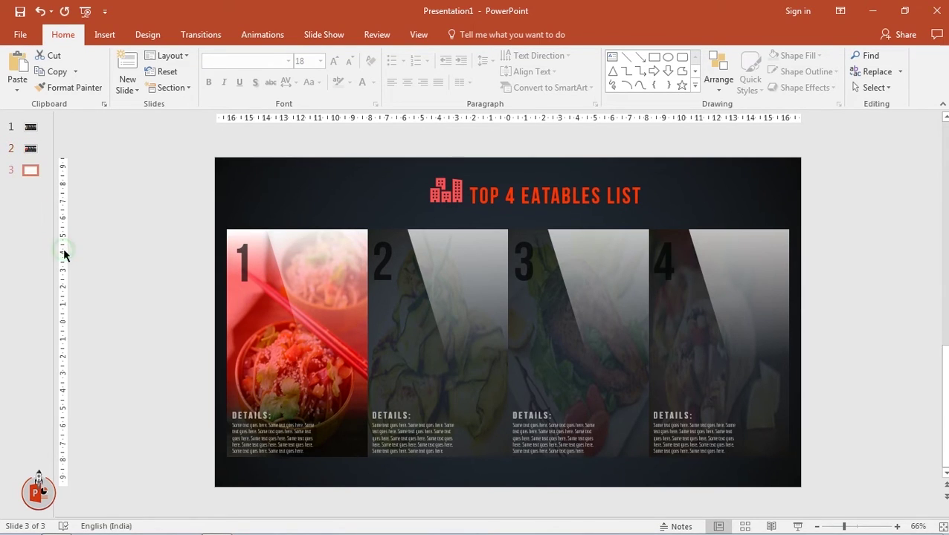
pyautogui.click(64, 250)
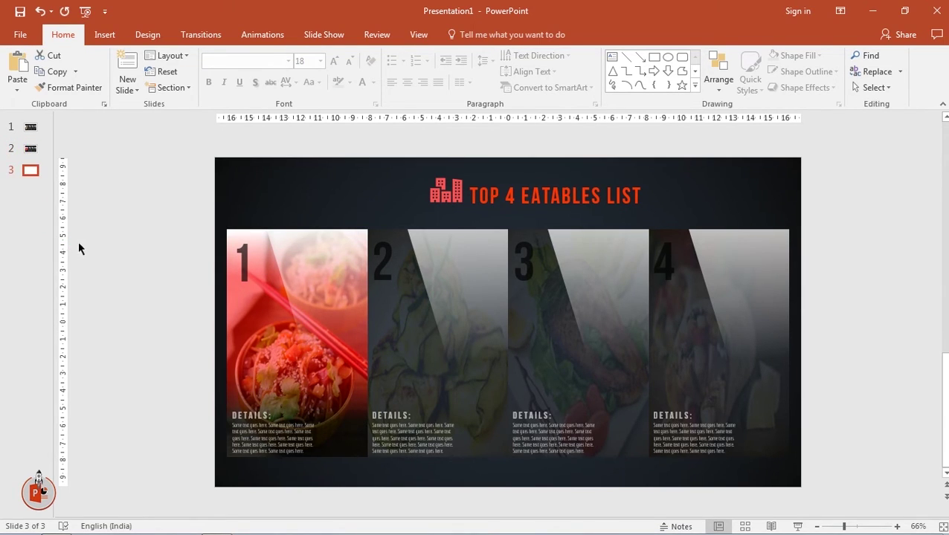
# Step: On slide 3, move the red overlay onto panel 2 and the dark overlay onto panel 1
pyautogui.click(295, 319)
pyautogui.moveTo(302, 313); pyautogui.dragTo(338, 313)
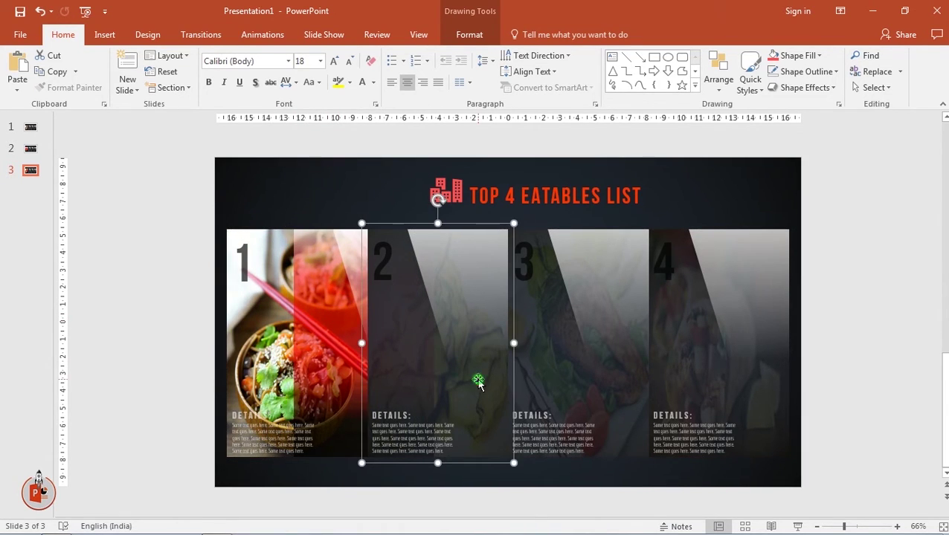
pyautogui.moveTo(472, 376); pyautogui.dragTo(331, 374)
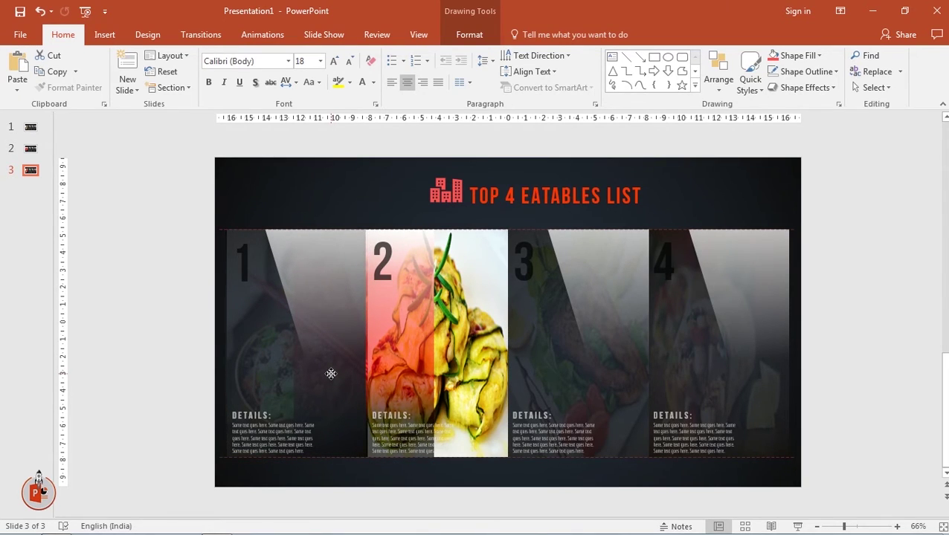
pyautogui.moveTo(331, 374); pyautogui.dragTo(484, 366)
pyautogui.scroll(1, 439, 346)
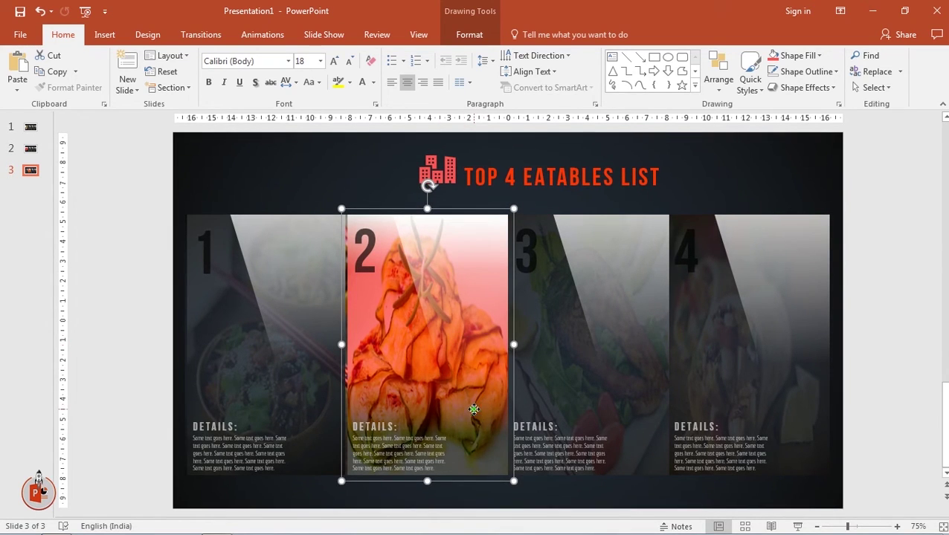
pyautogui.moveTo(474, 409); pyautogui.dragTo(473, 410)
pyautogui.moveTo(318, 471); pyautogui.dragTo(328, 461)
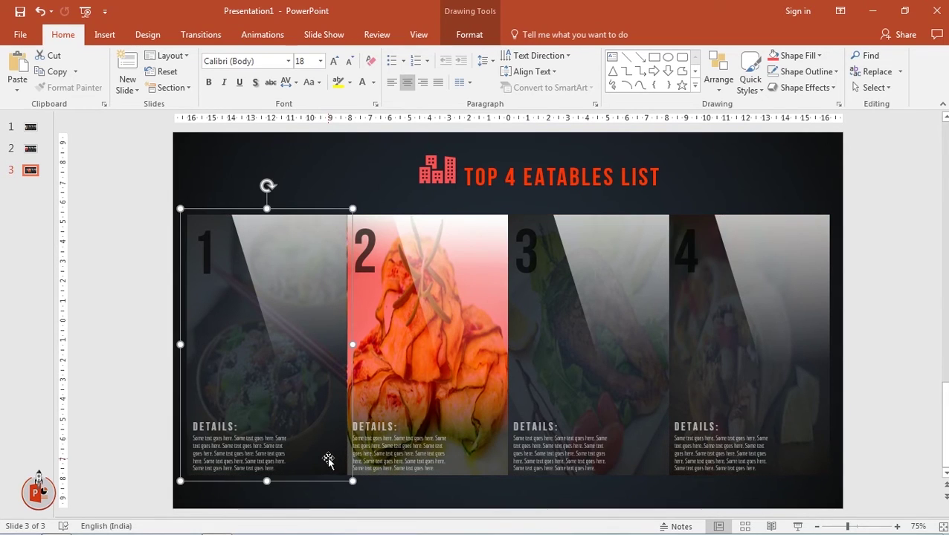
pyautogui.hotkey('ctrl', 'z')
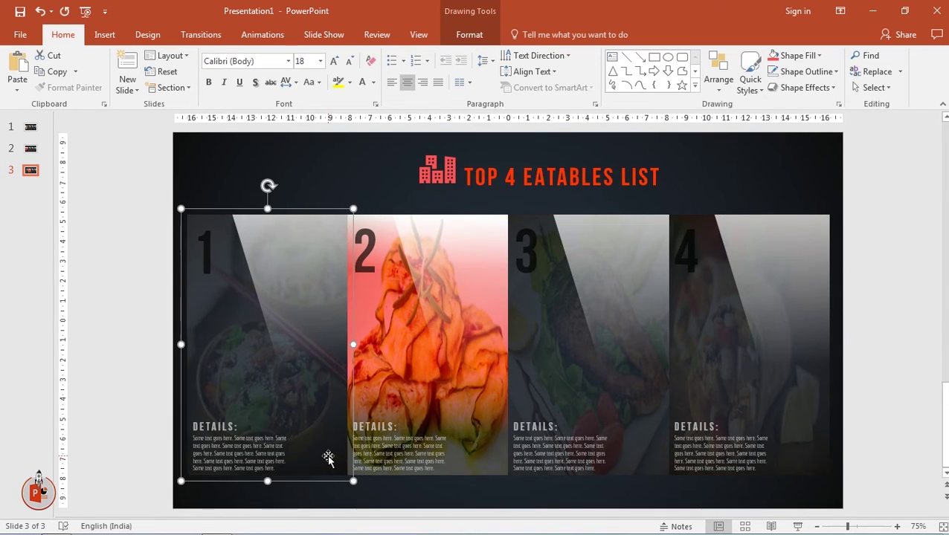
pyautogui.click(132, 382)
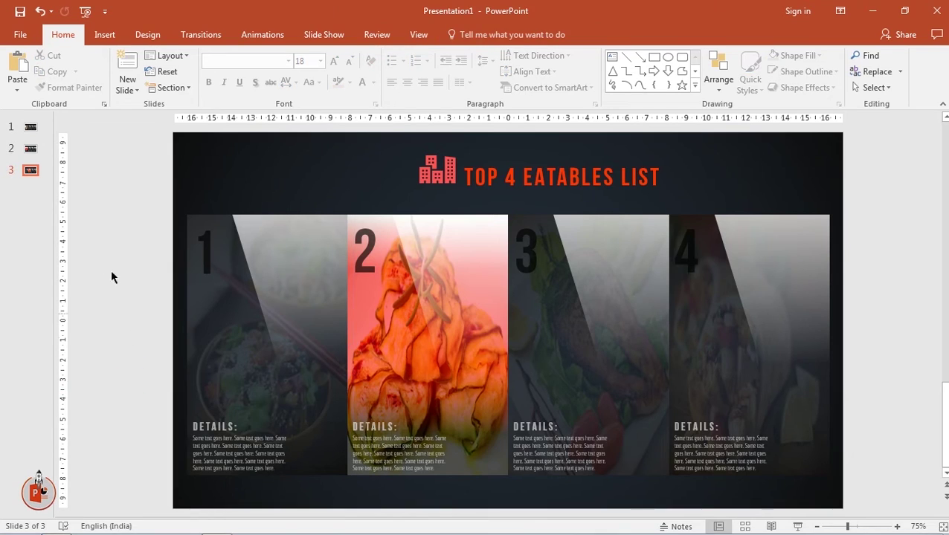
# Step: Duplicate slide 3 and move the red overlay onto the third, salmon panel of slide 4
pyautogui.rightClick(30, 174)
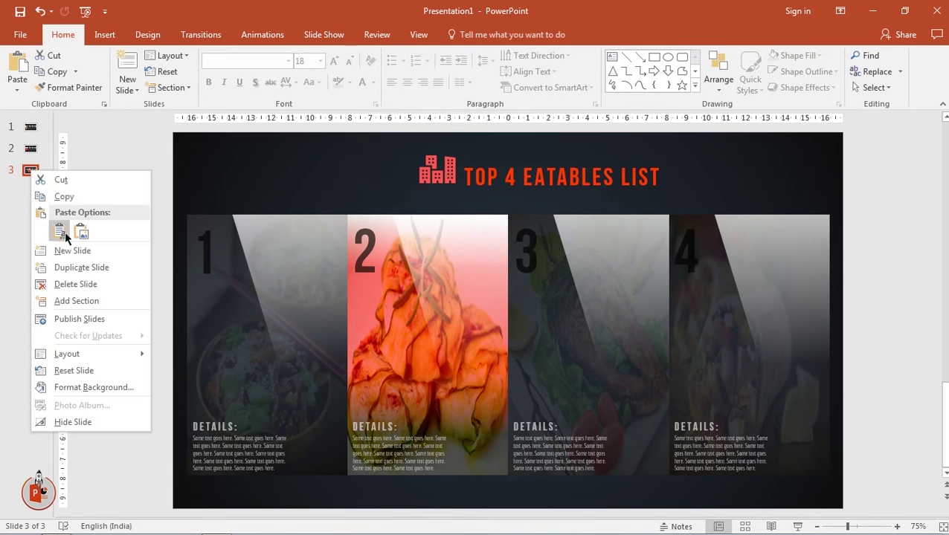
pyautogui.click(78, 268)
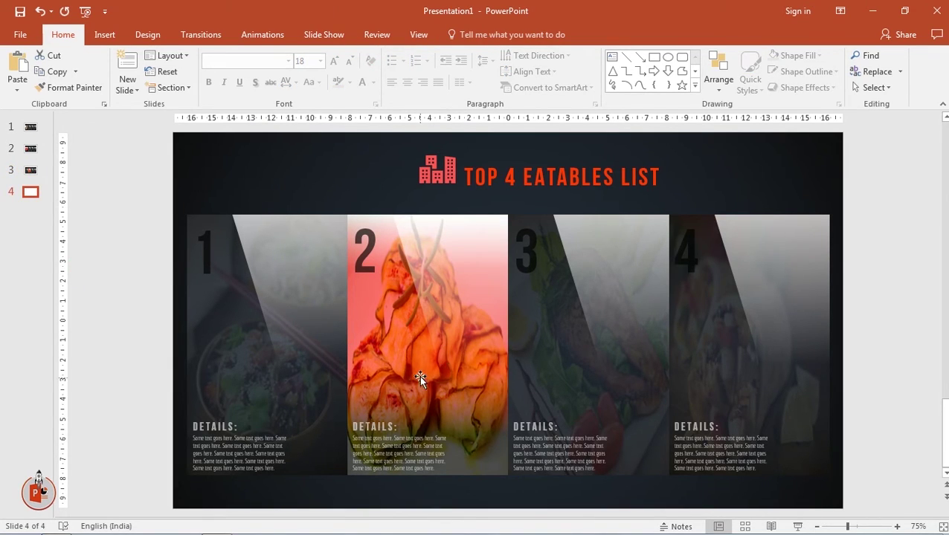
pyautogui.click(415, 344)
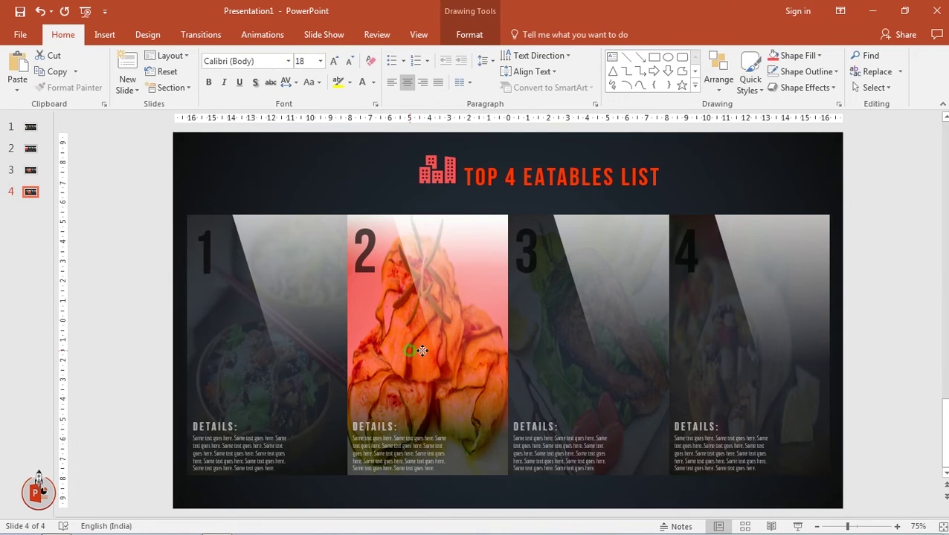
pyautogui.moveTo(422, 350)
pyautogui.mouseDown()
pyautogui.moveTo(563, 356)
pyautogui.moveTo(486, 354)
pyautogui.mouseUp()
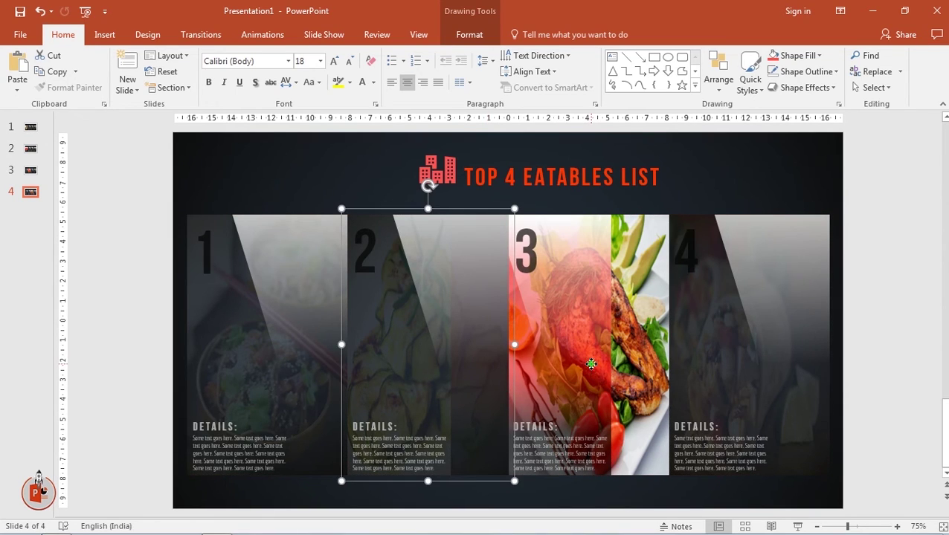
pyautogui.moveTo(590, 364)
pyautogui.mouseDown()
pyautogui.moveTo(645, 349)
pyautogui.moveTo(636, 359)
pyautogui.mouseUp()
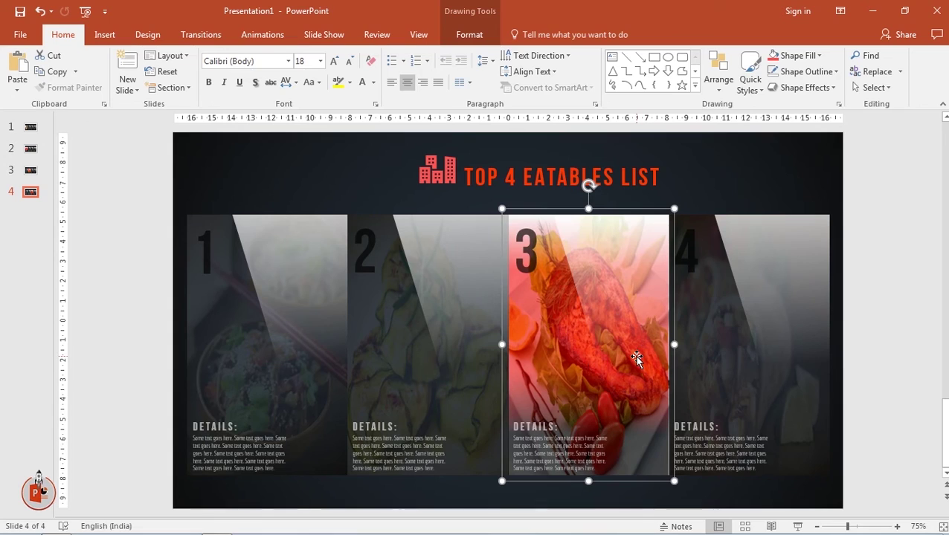
pyautogui.click(859, 331)
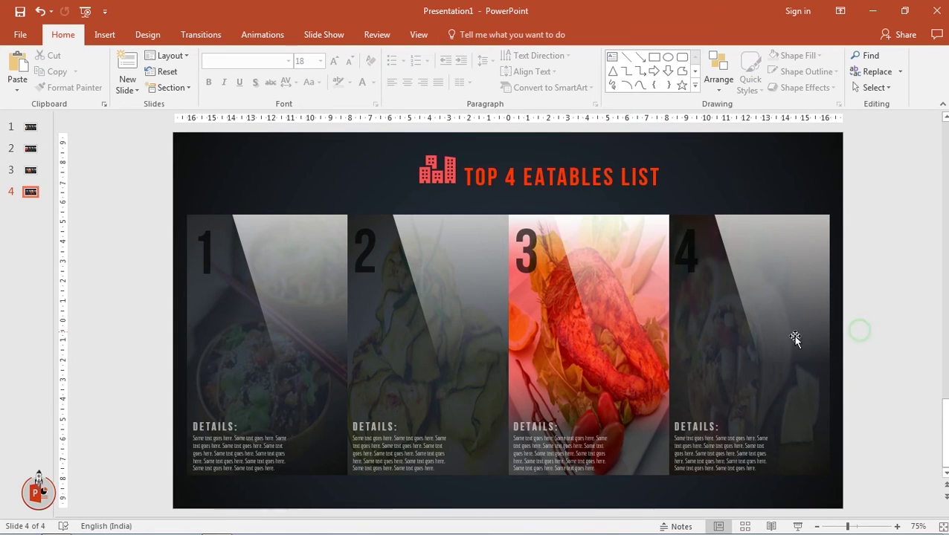
# Step: Duplicate slide 4, then on slide 5 put the red tint on panel 4 and dim panel 3
pyautogui.rightClick(33, 197)
pyautogui.click(77, 290)
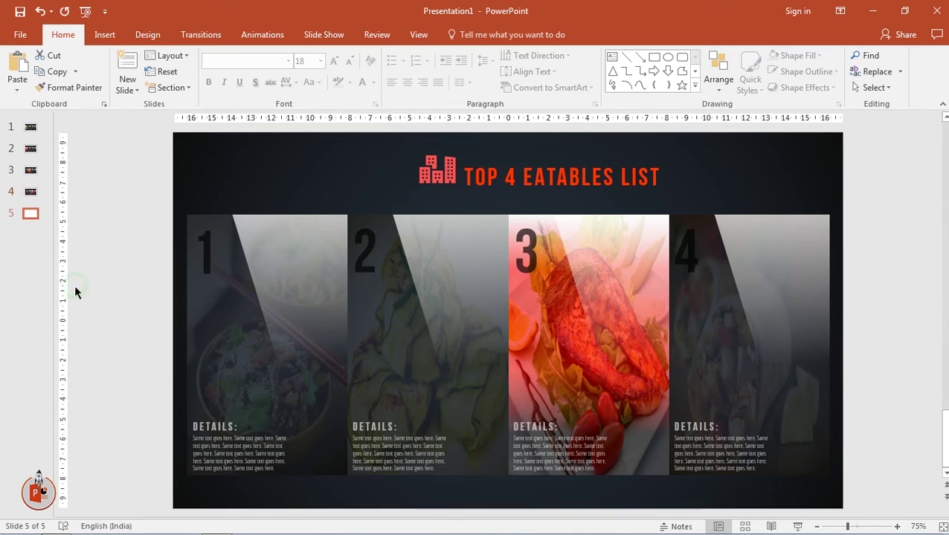
pyautogui.click(718, 354)
pyautogui.moveTo(715, 338); pyautogui.dragTo(644, 343)
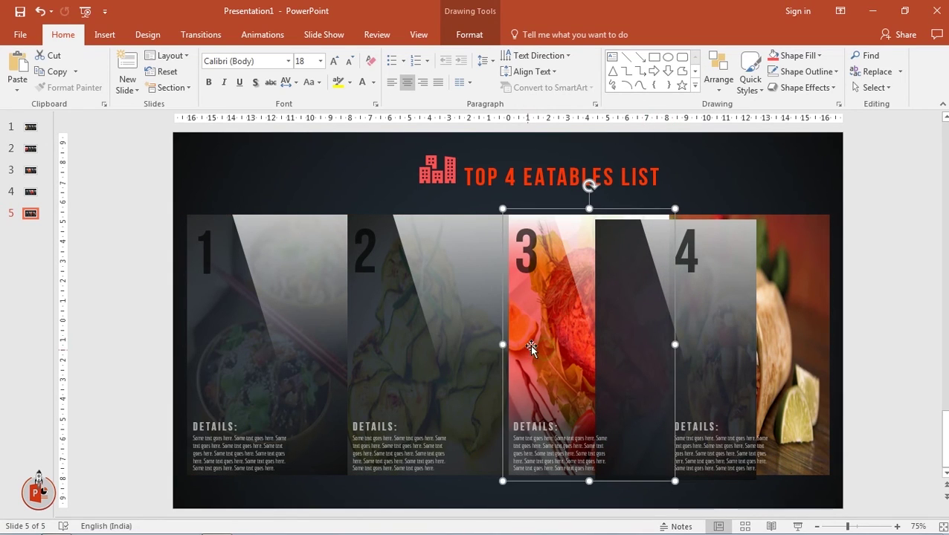
pyautogui.moveTo(529, 345); pyautogui.dragTo(694, 339)
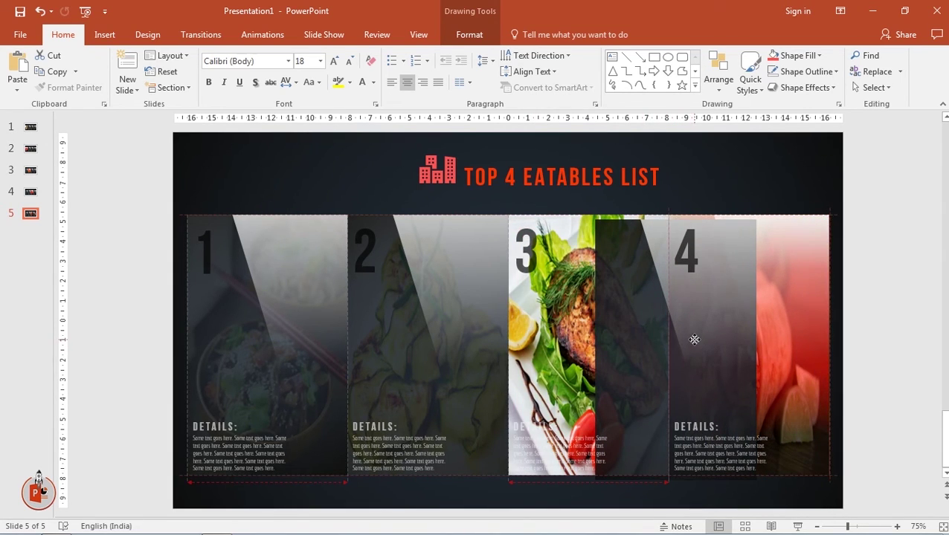
pyautogui.moveTo(636, 350)
pyautogui.mouseDown()
pyautogui.moveTo(612, 360)
pyautogui.moveTo(527, 355)
pyautogui.mouseUp()
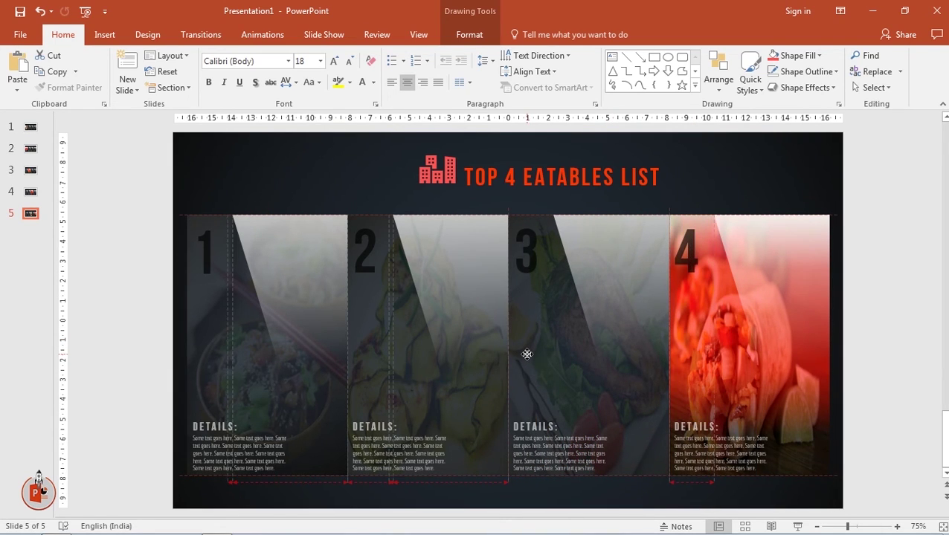
pyautogui.click(872, 372)
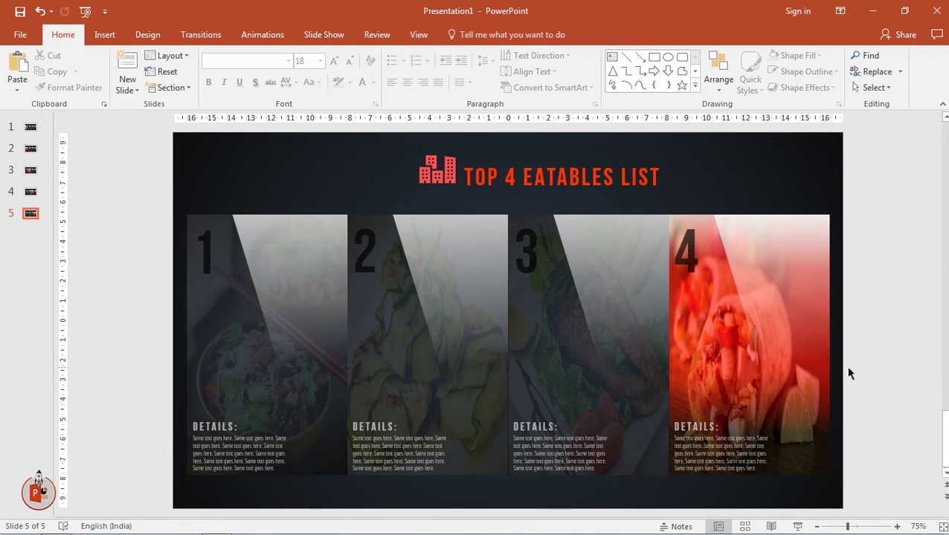
pyautogui.click(33, 128)
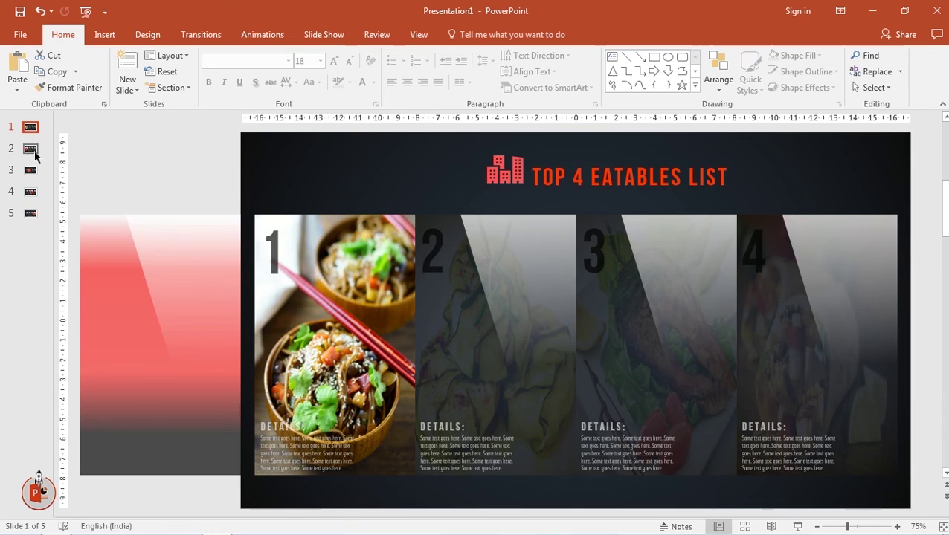
# Step: Select slides 1 through 5 and apply the Morph transition
pyautogui.click(32, 150)
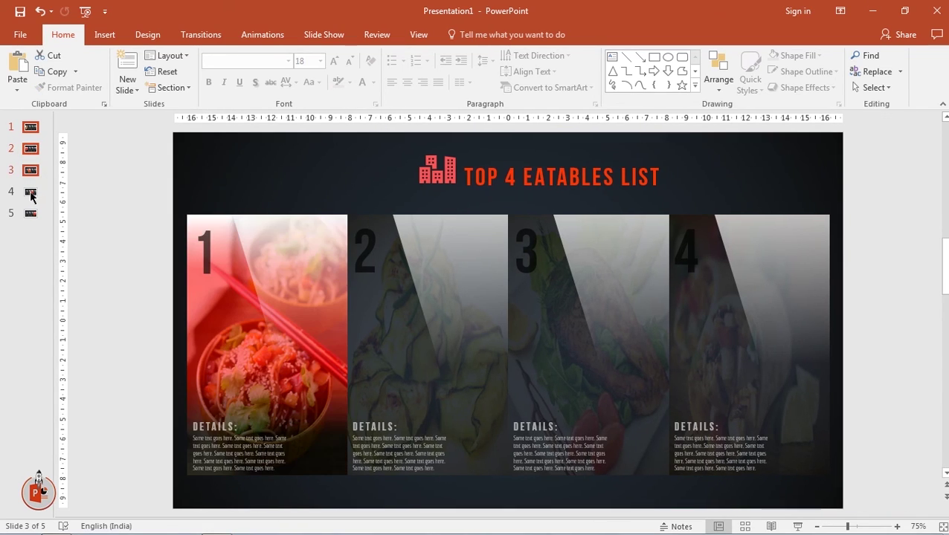
pyautogui.click(32, 192)
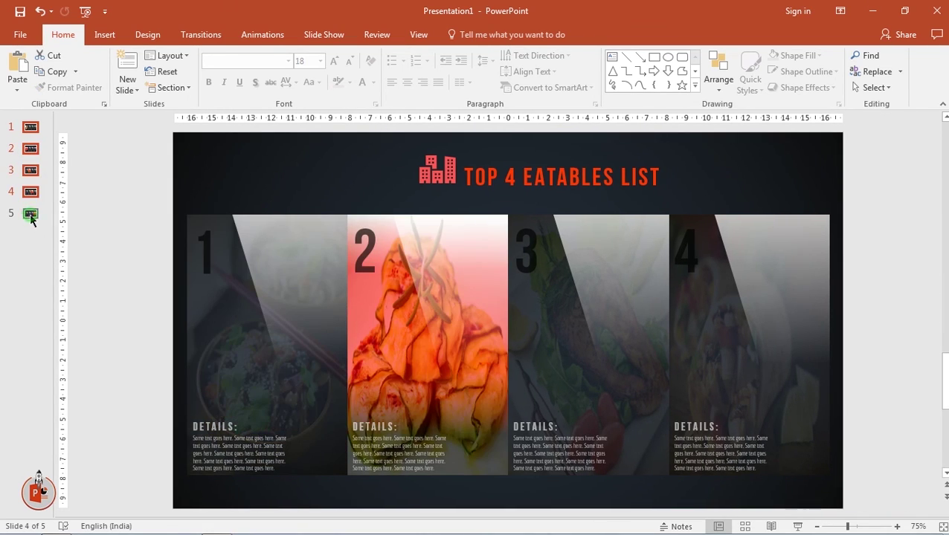
pyautogui.click(31, 216)
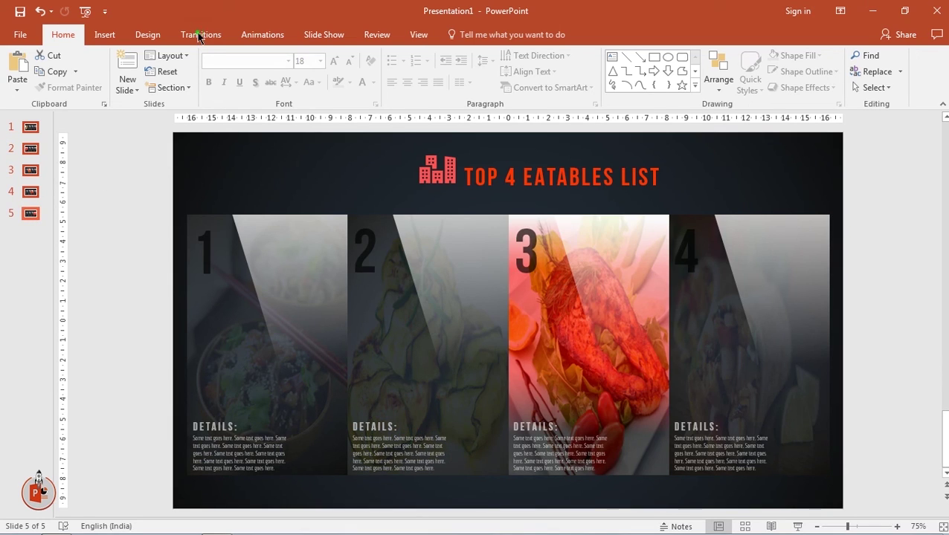
pyautogui.click(200, 35)
pyautogui.click(127, 78)
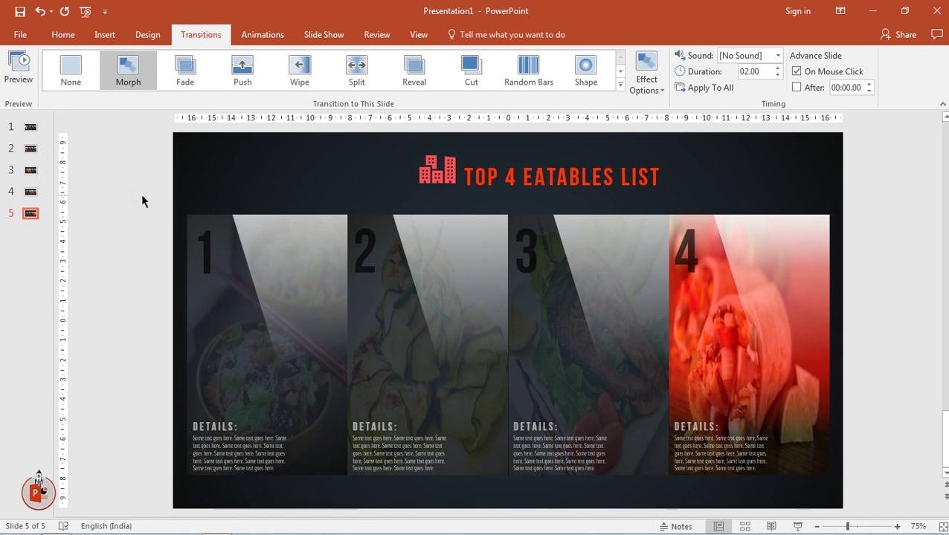
# Step: Start the slide show from slide 1 to preview the Morph transitions between panels
pyautogui.press('F5')
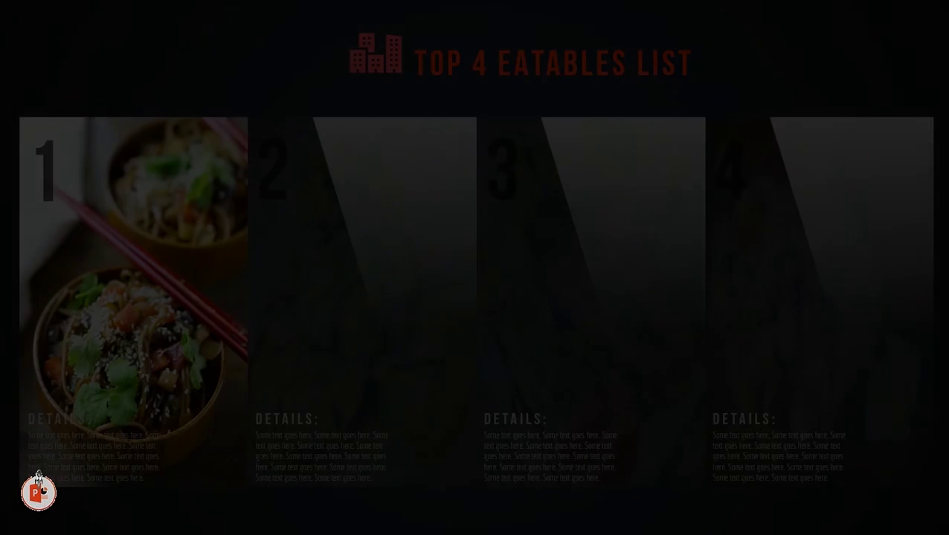